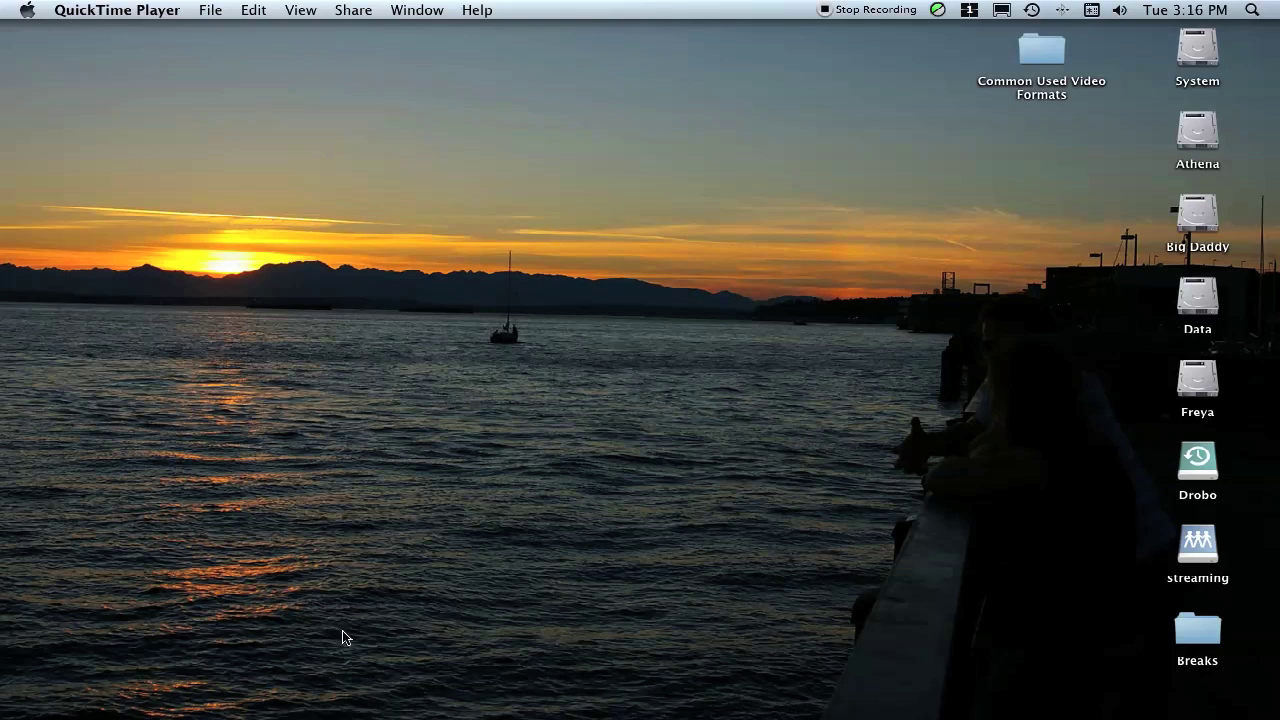
Add Marker 1 at 01:00:00:00, the start of the Linden VHS transfers_before sequence
mouse_move(282, 716)
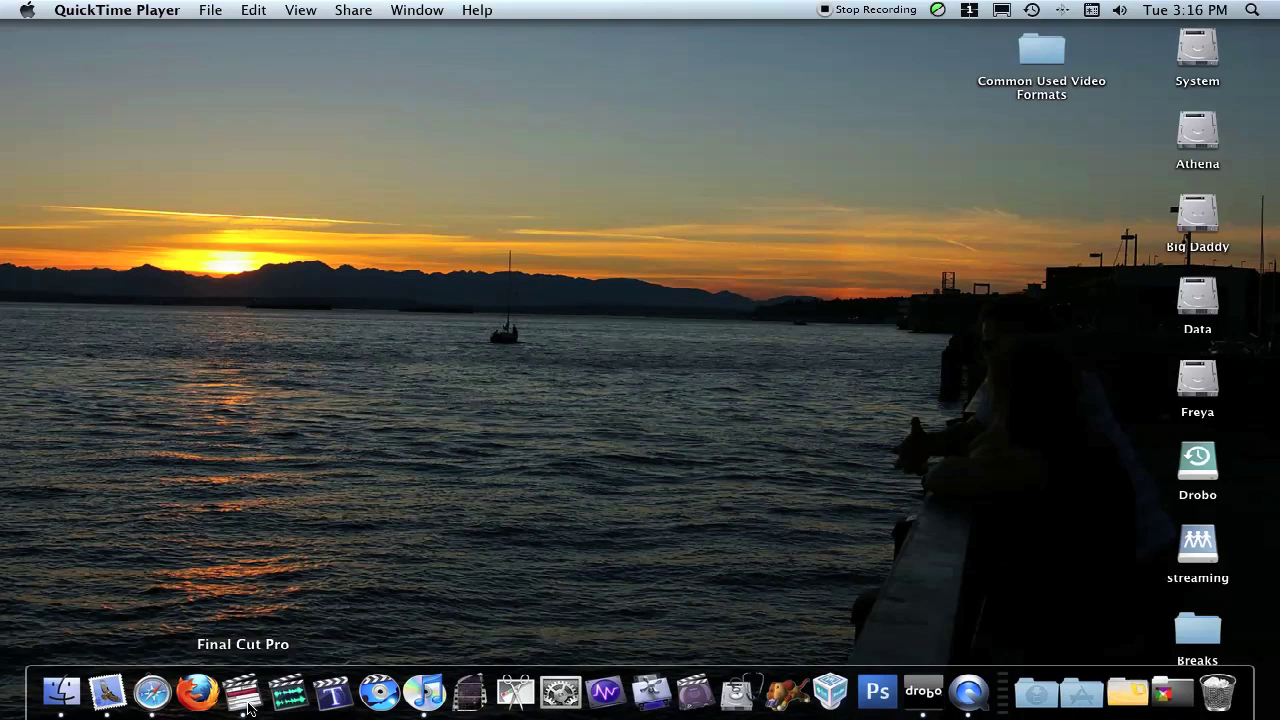
click(247, 704)
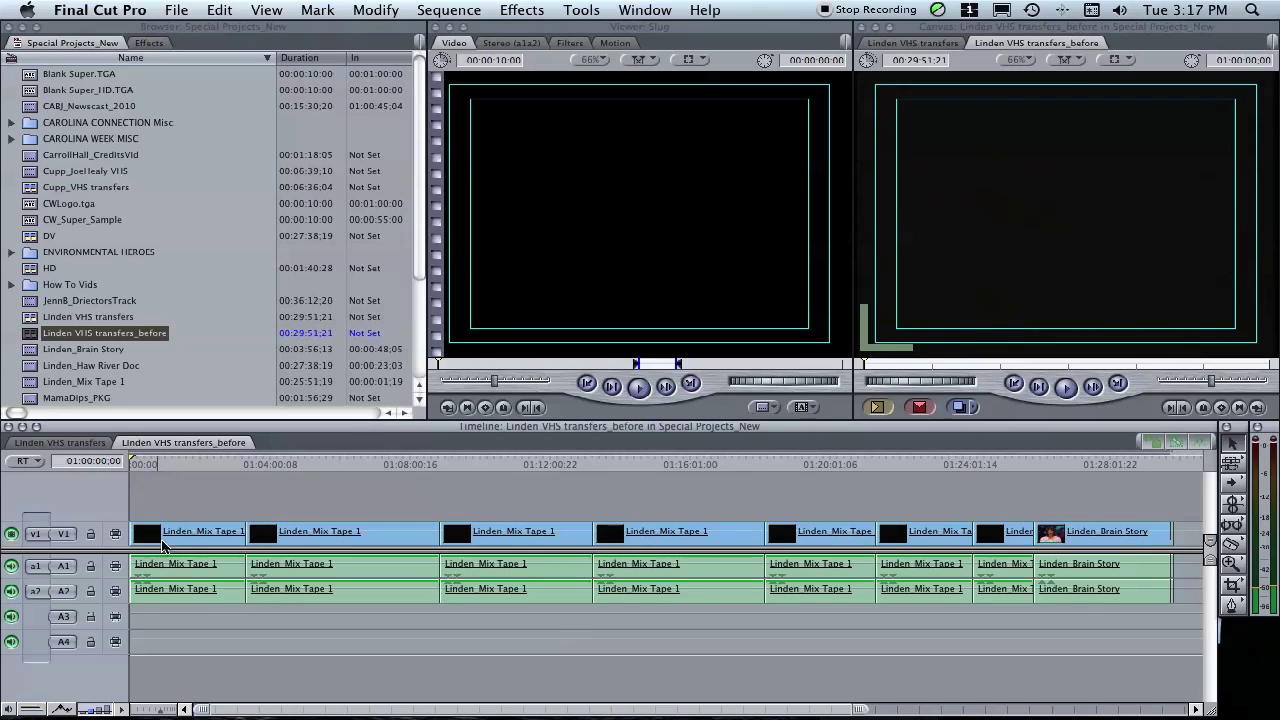
click(316, 10)
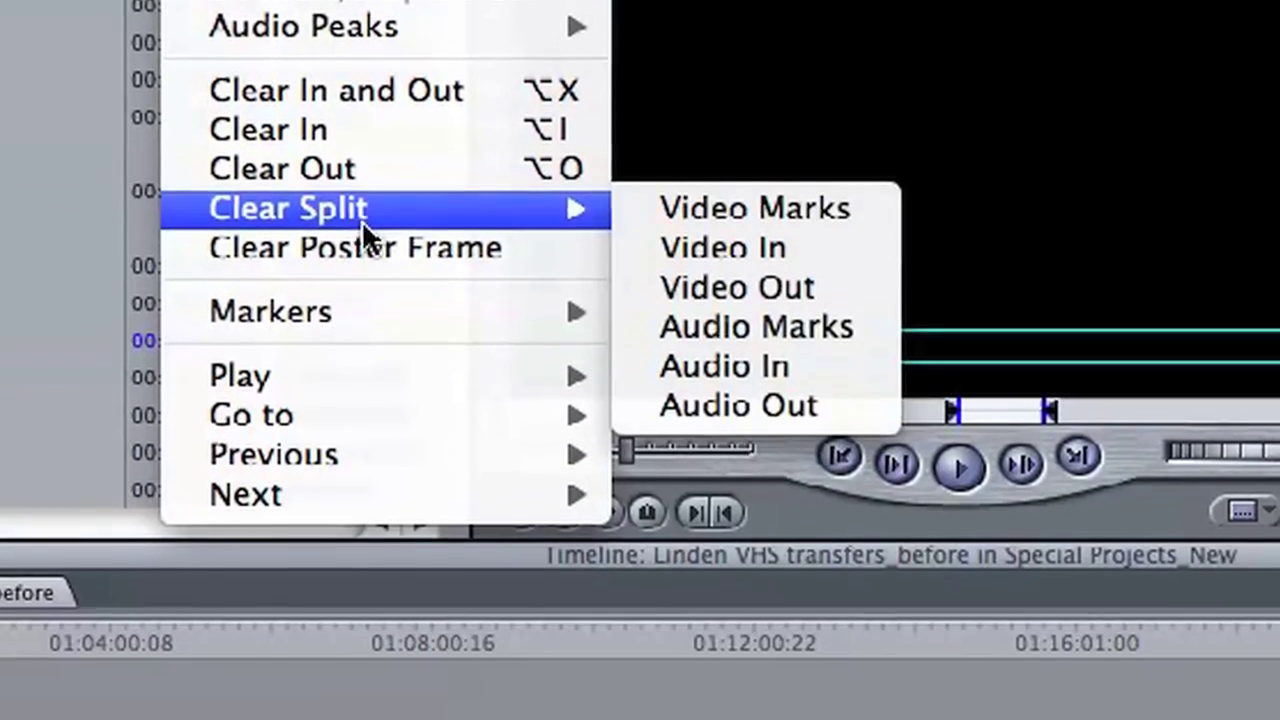
mouse_move(336, 684)
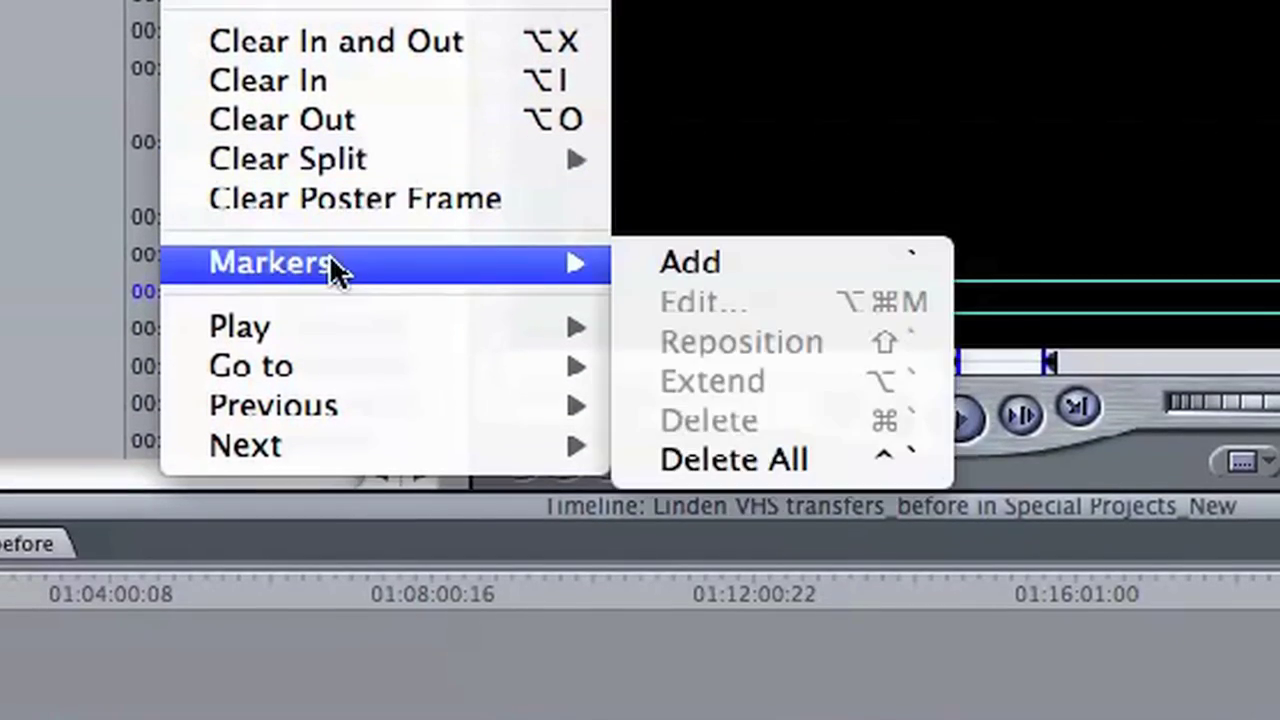
click(734, 258)
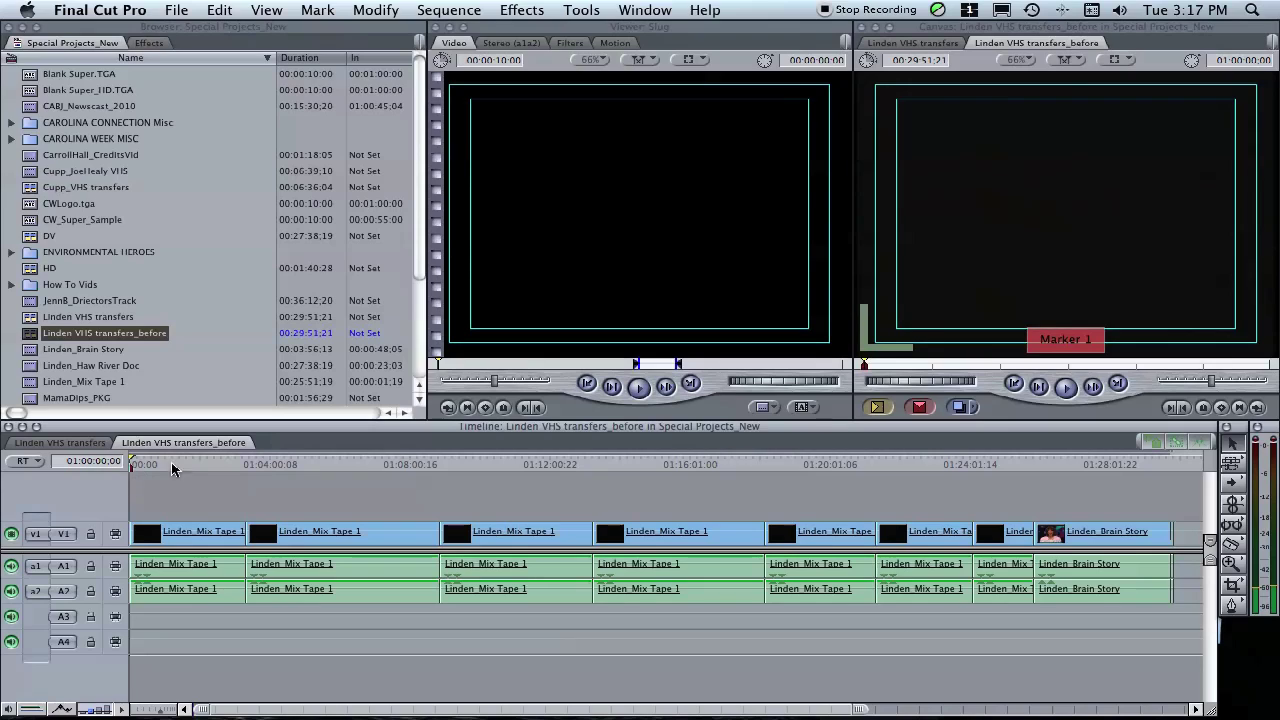
Turn Marker 1 into a chapter marker named '1. EMF / Fox11'
click(318, 10)
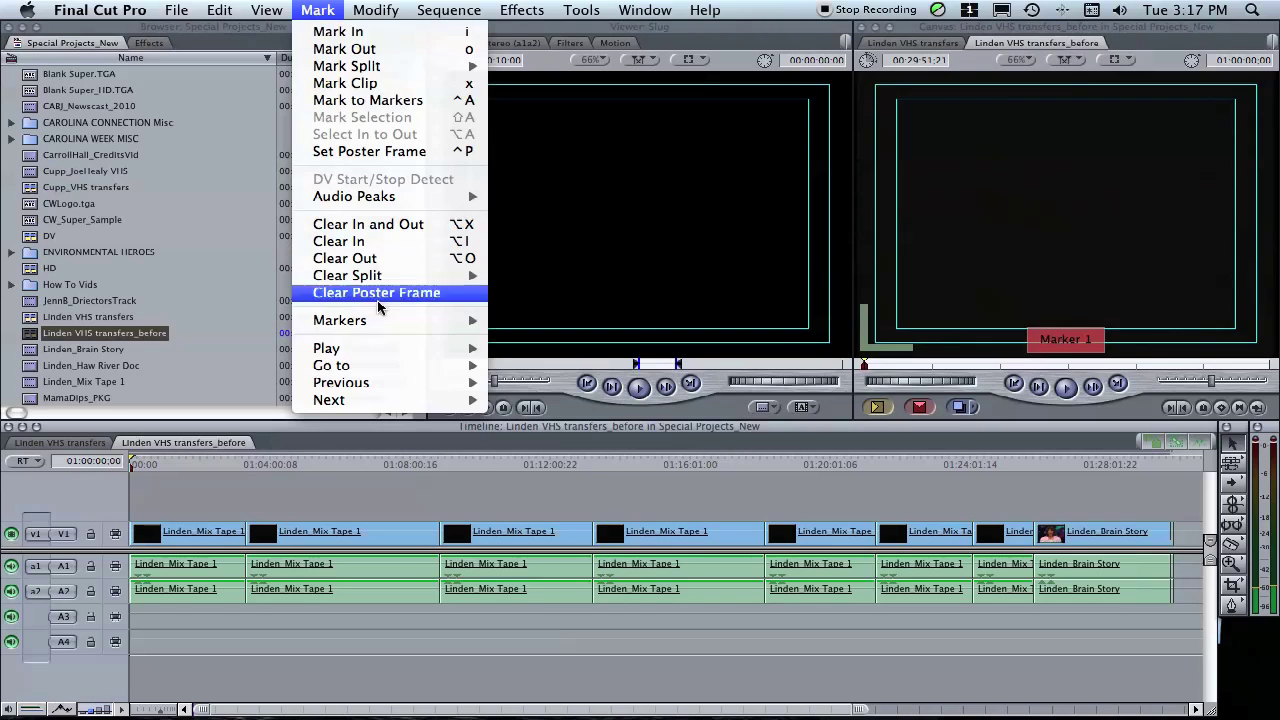
mouse_move(371, 326)
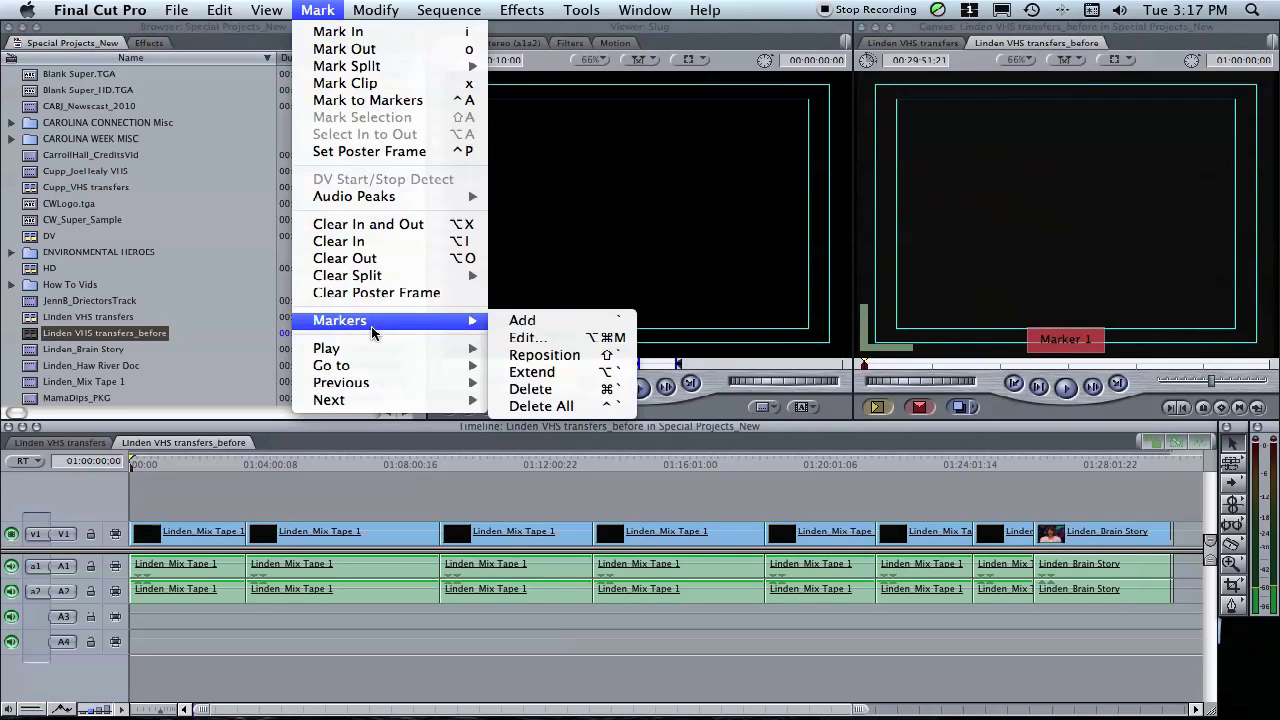
click(520, 338)
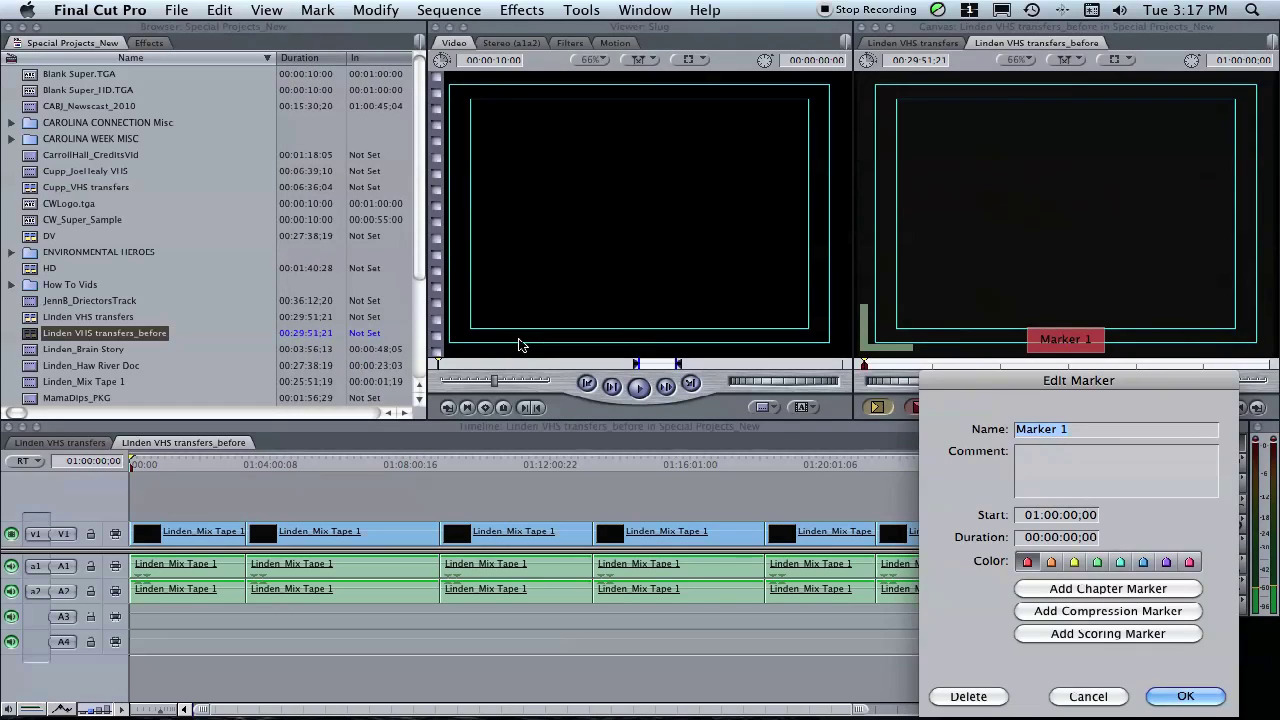
drag(1095, 385, 677, 207)
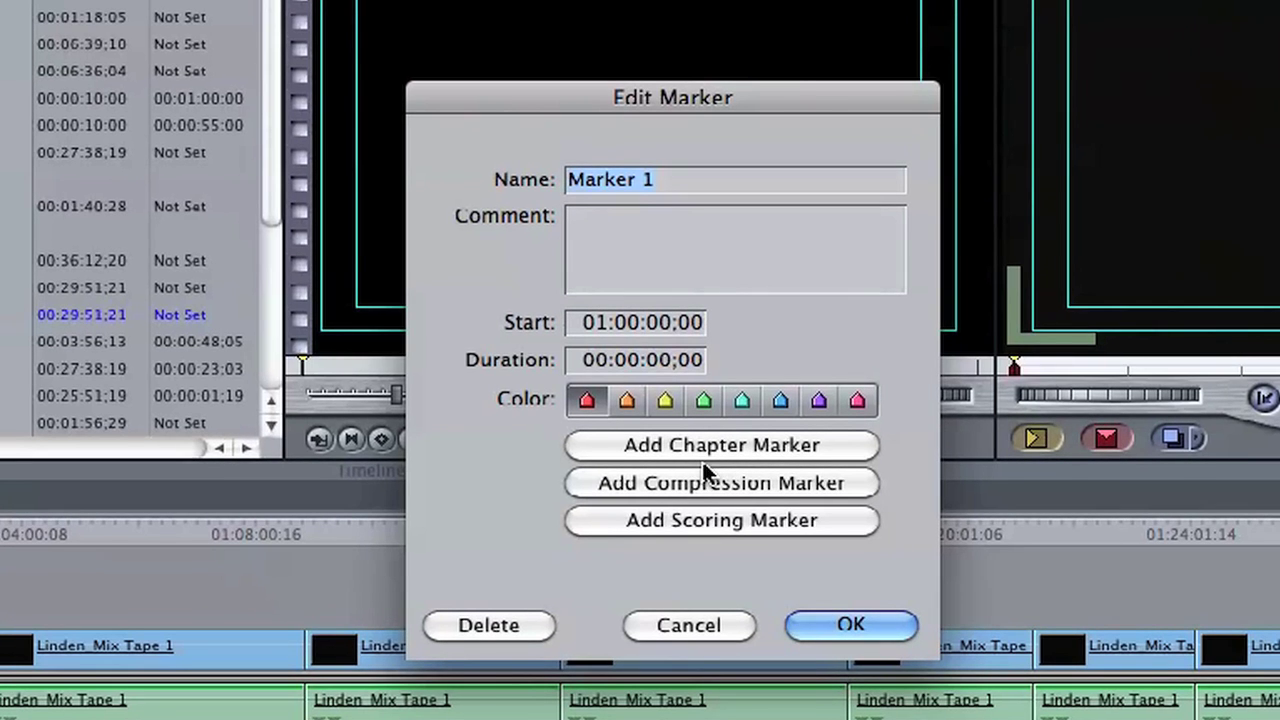
click(703, 447)
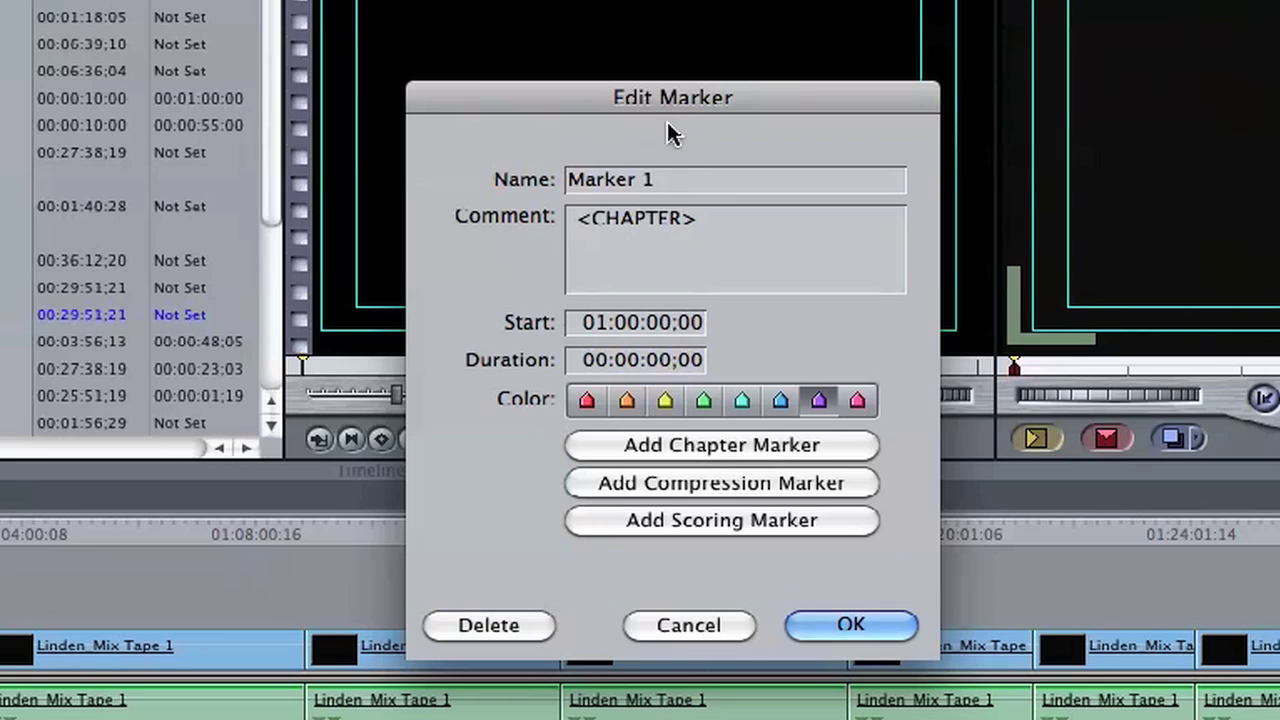
drag(666, 181, 543, 177)
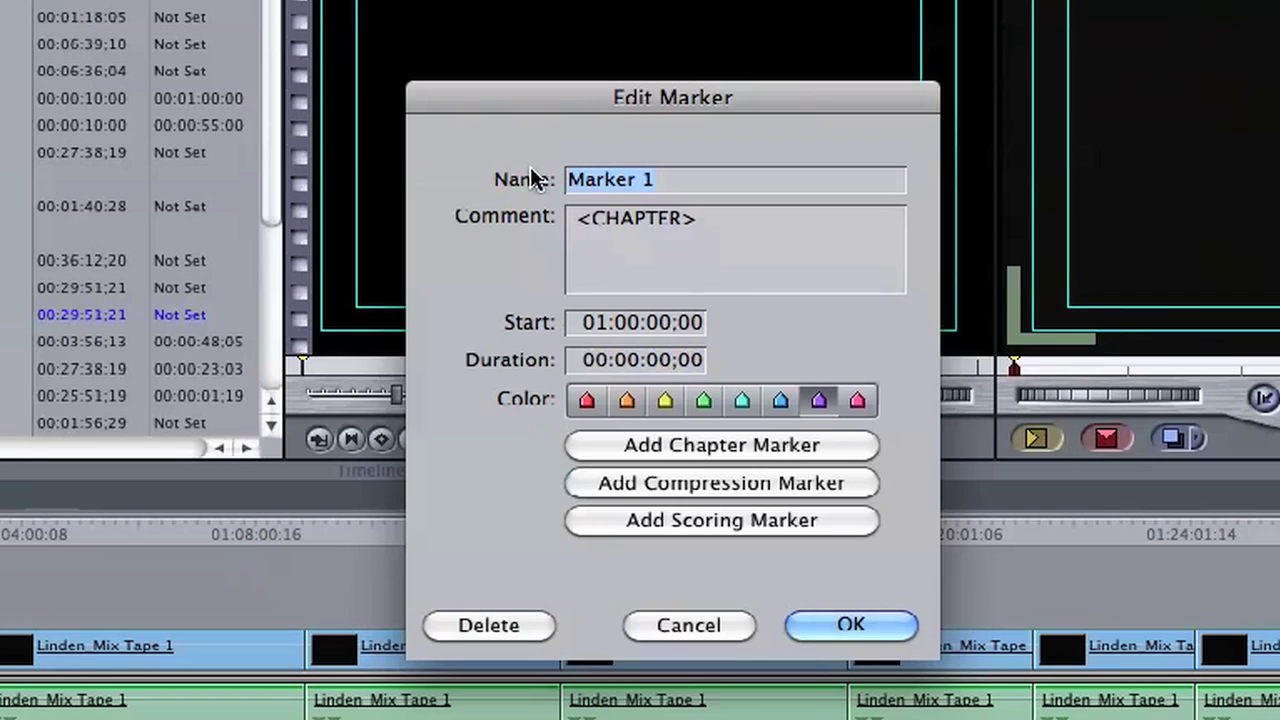
text(EMF / Fox11)
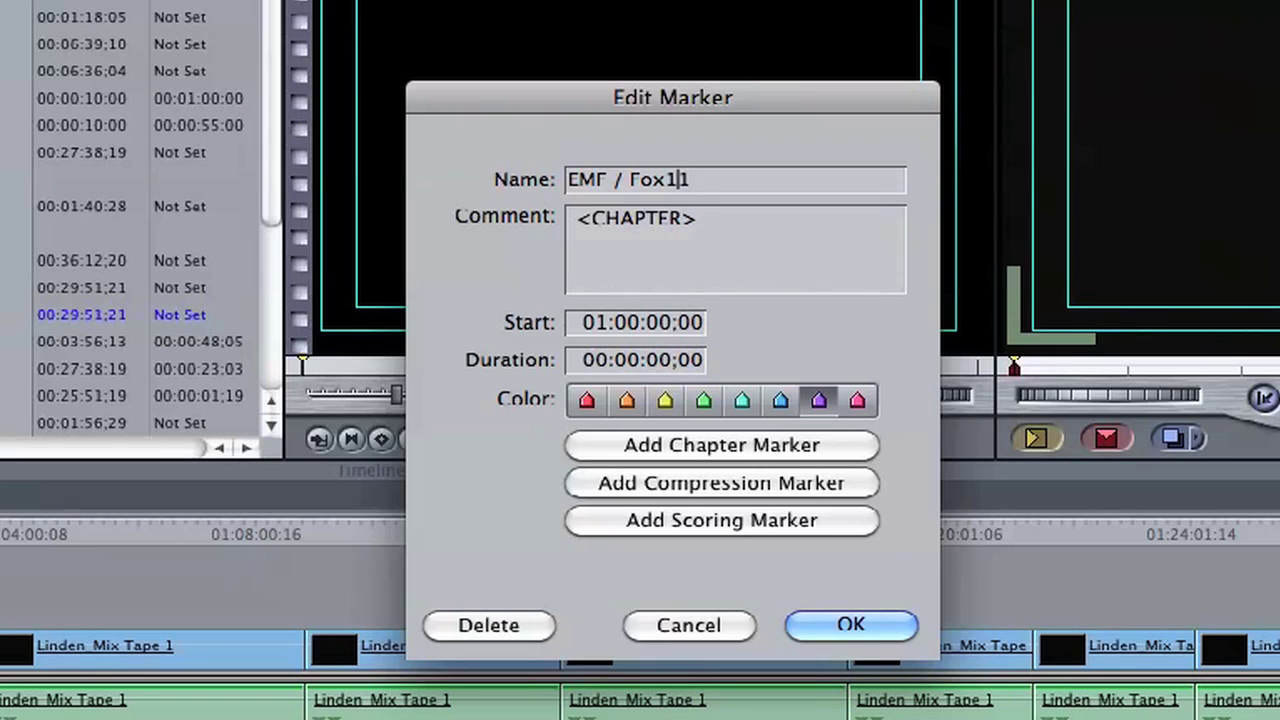
text(.)
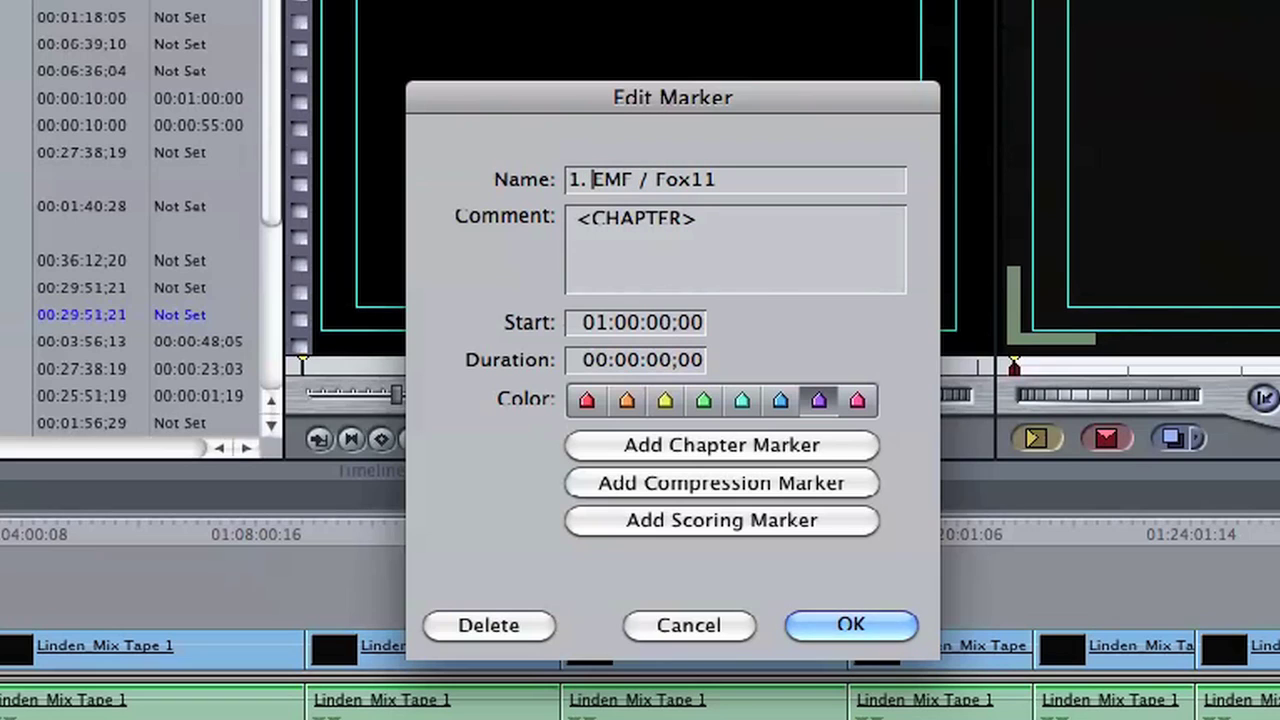
click(853, 626)
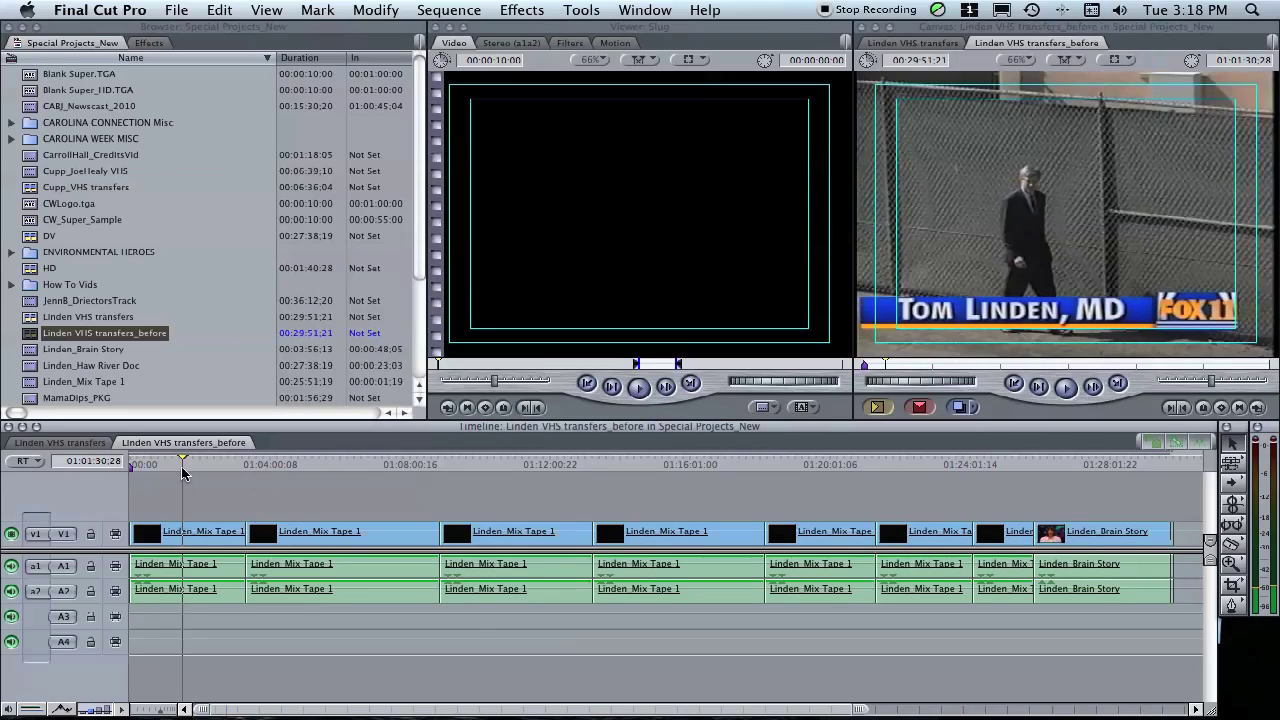
Add a new marker with the playhead at 01:03:19:12
click(182, 473)
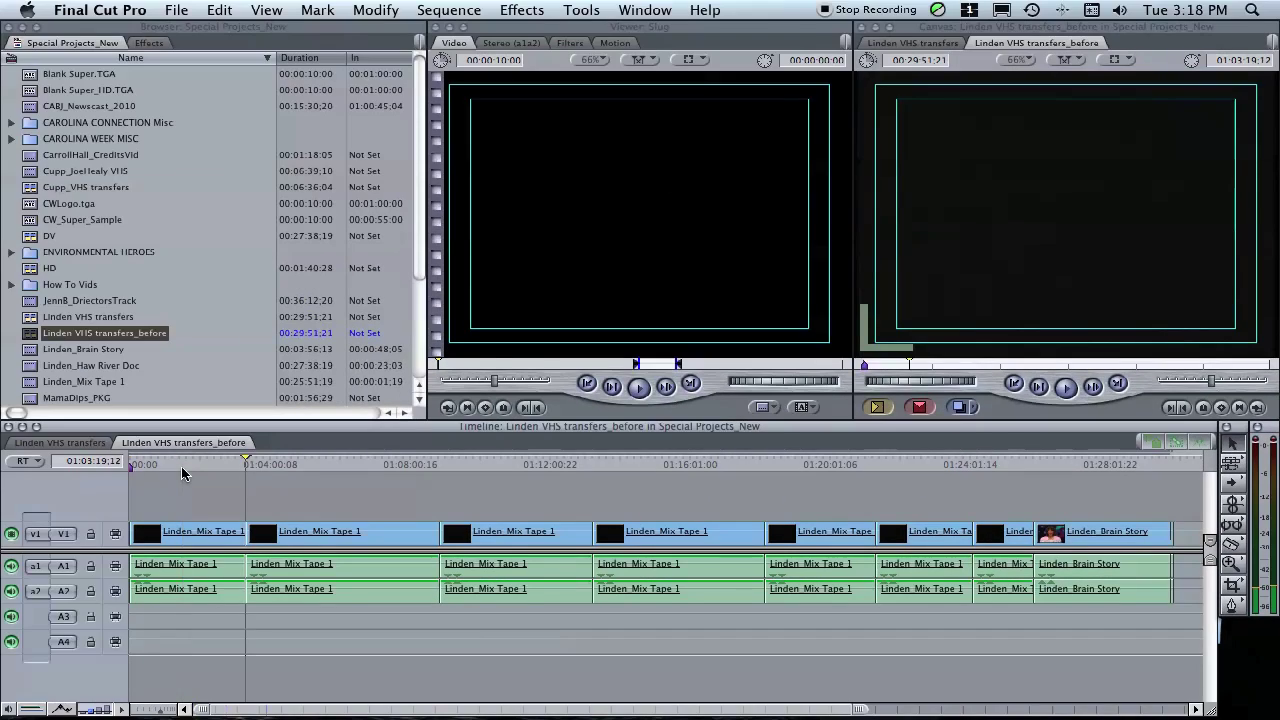
click(318, 10)
mouse_move(351, 326)
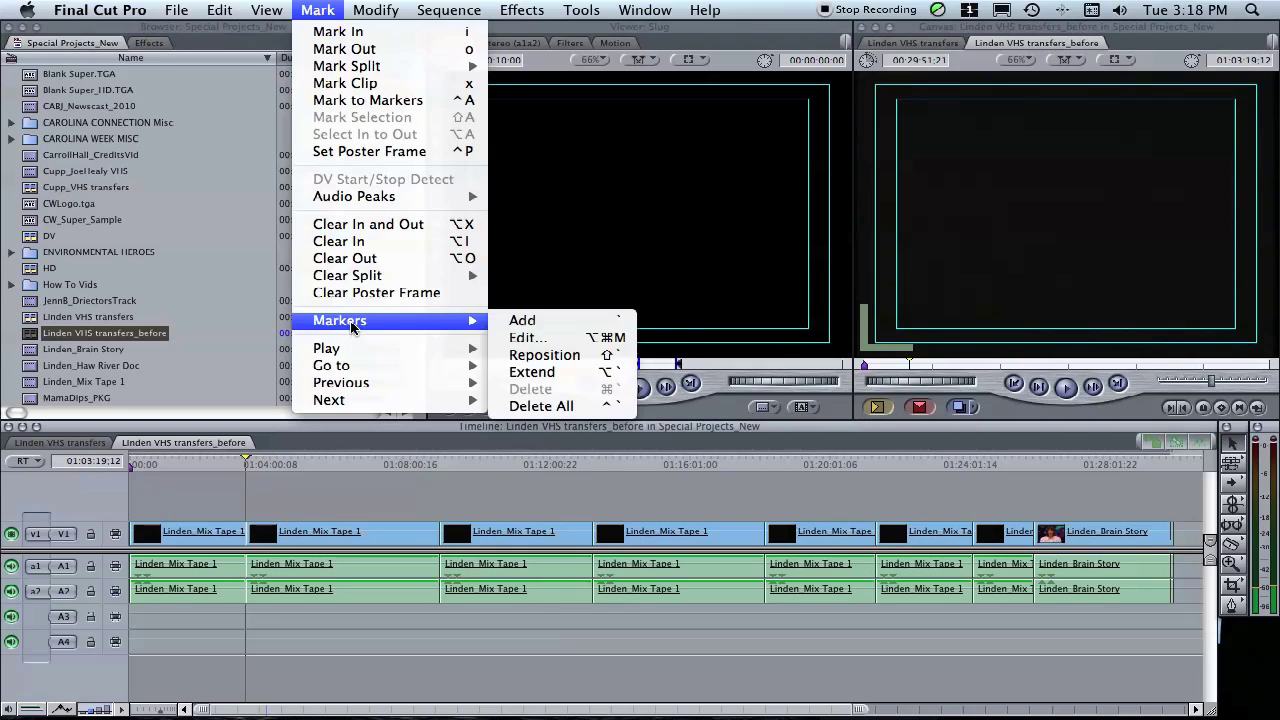
click(553, 321)
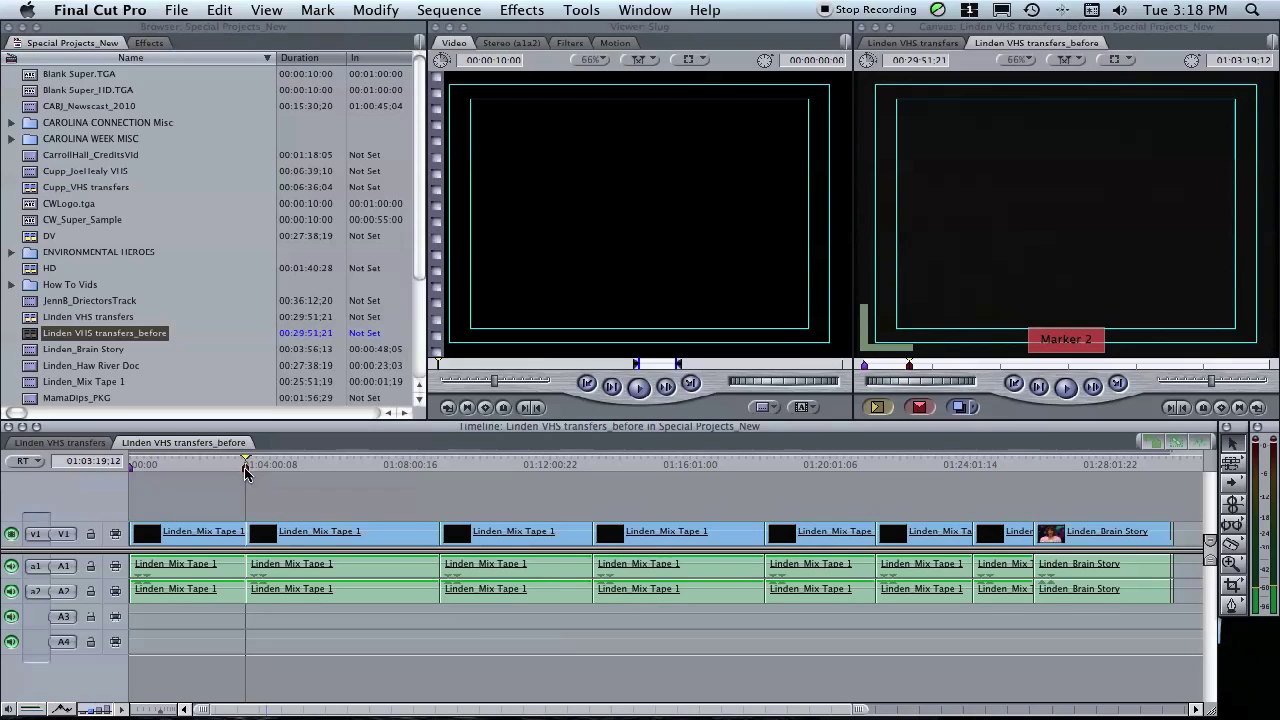
Name the new marker '2. Abortion / CNBC' and make it a chapter marker
click(318, 10)
mouse_move(350, 327)
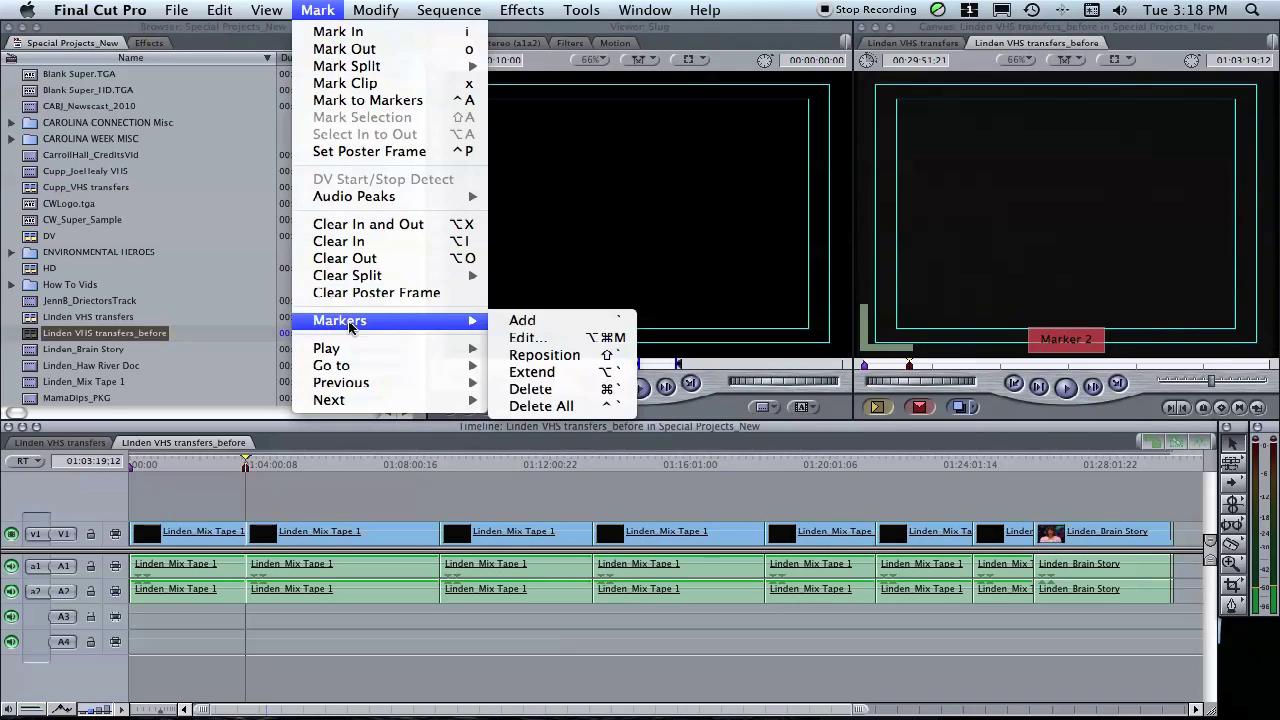
click(528, 337)
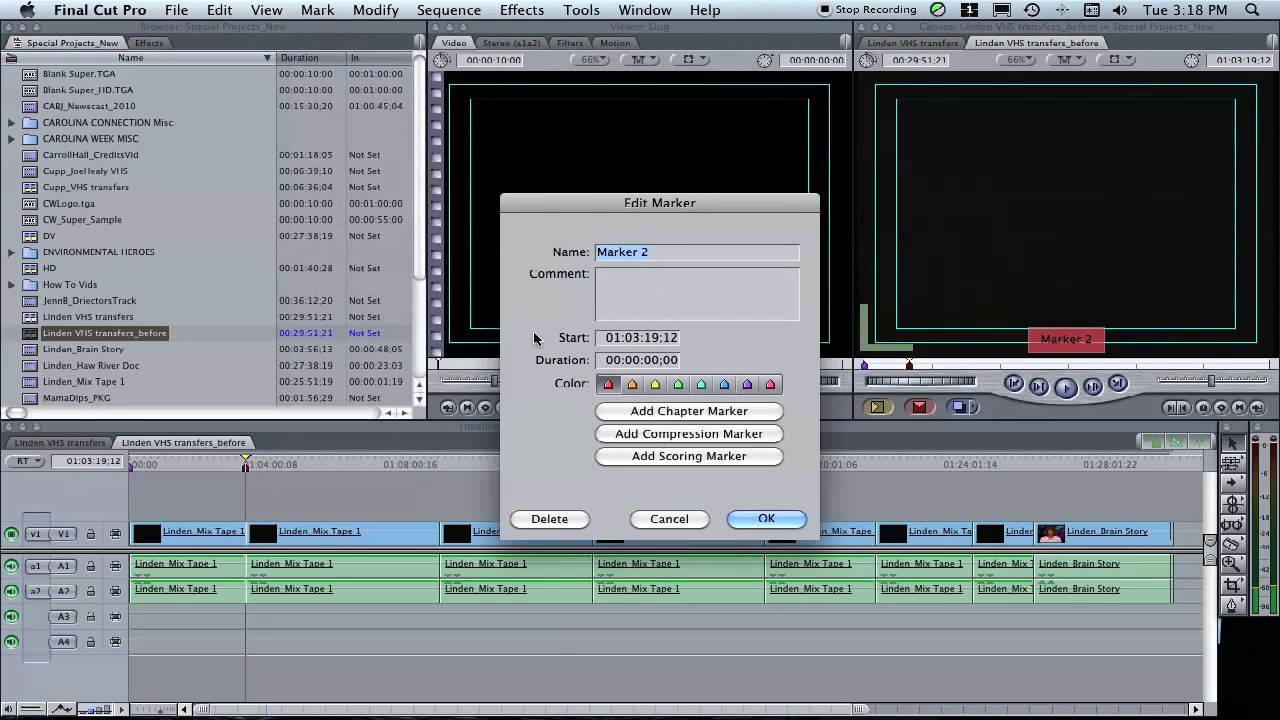
text(Abortion)
key(Up)
text(2.)
key(Right)
key(Right)
key(Right)
key(Right)
key(Right)
key(Right)
key(Right)
key(Right)
text(/ CNBC)
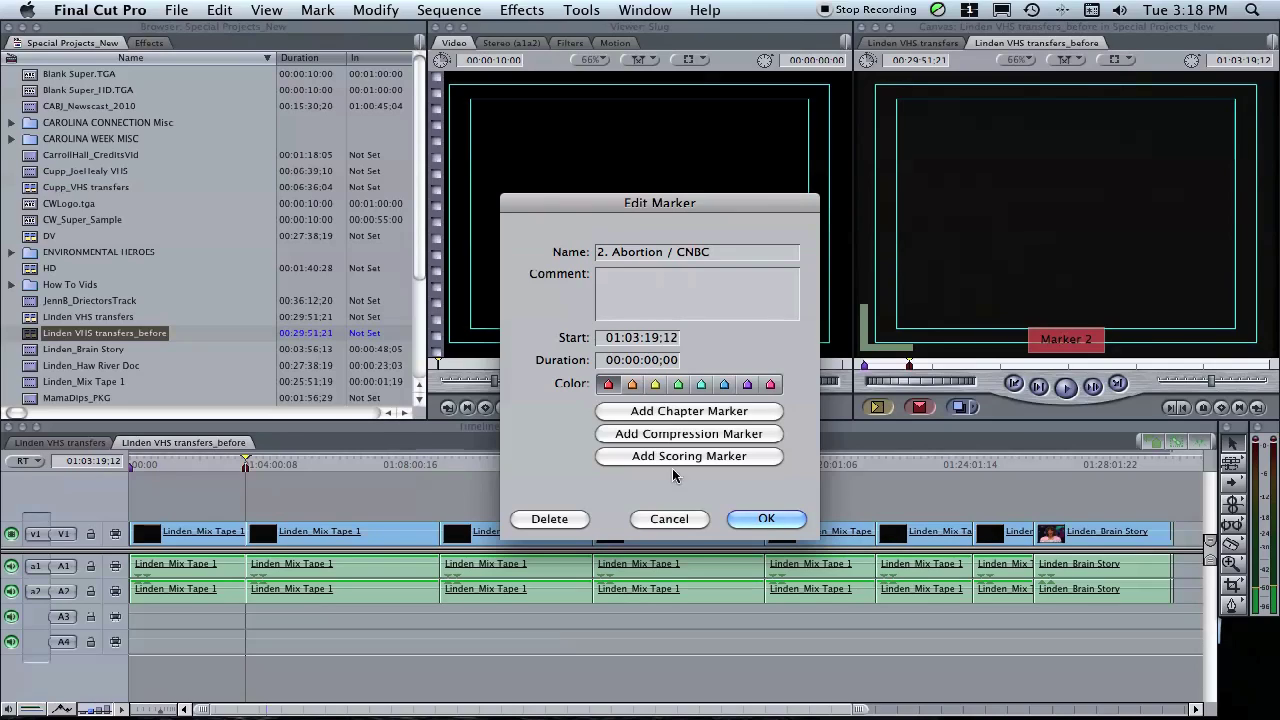
click(645, 413)
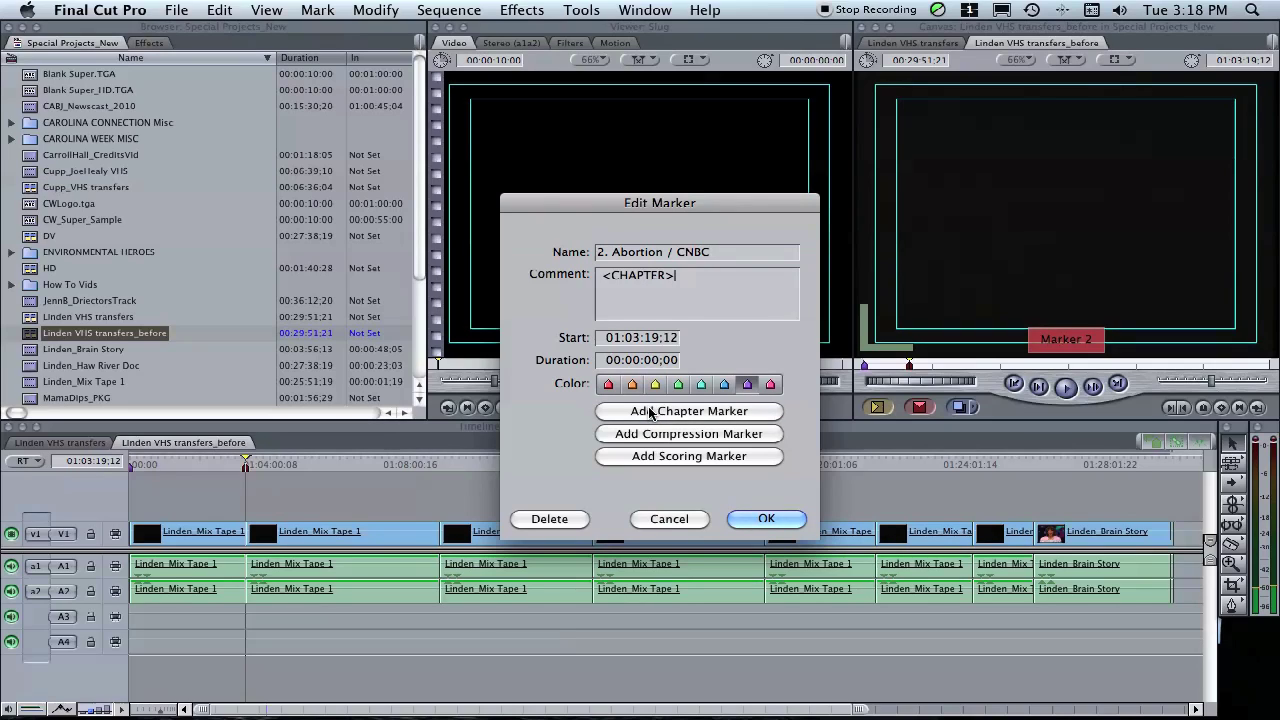
click(766, 519)
key(shift+m)
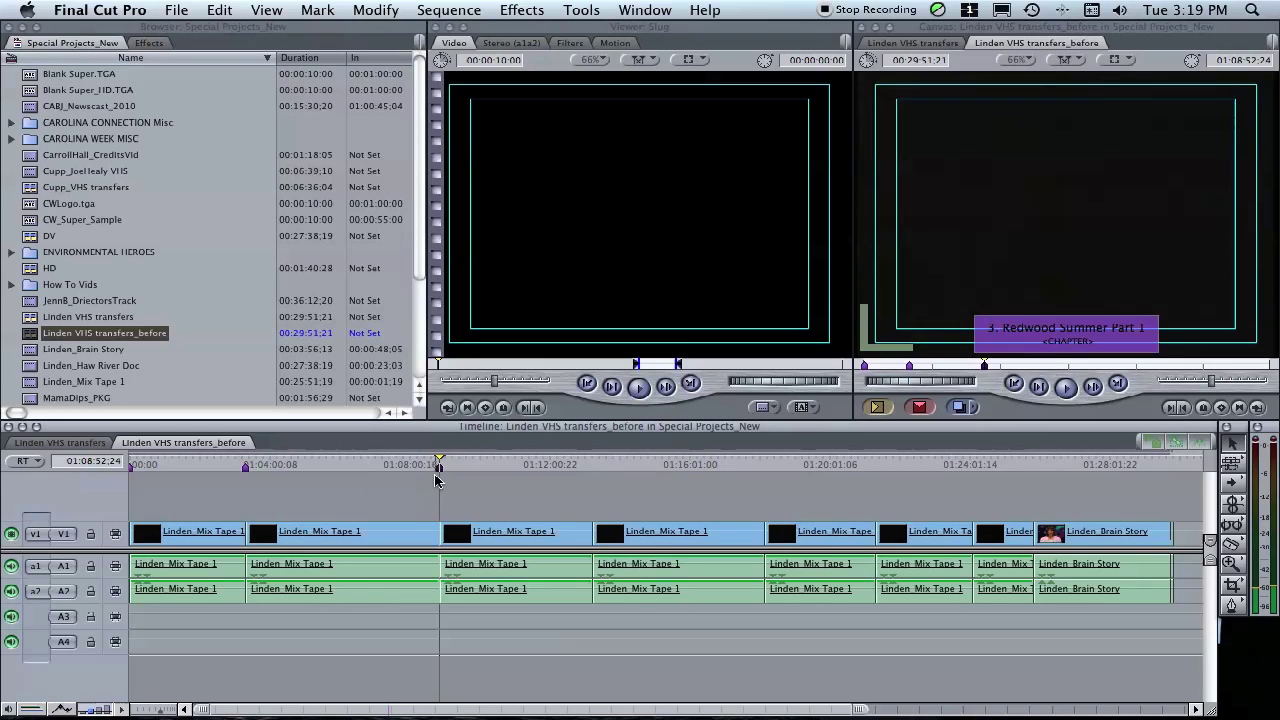
key(Down)
key(Down)
key(Down)
key(Down)
key(Down)
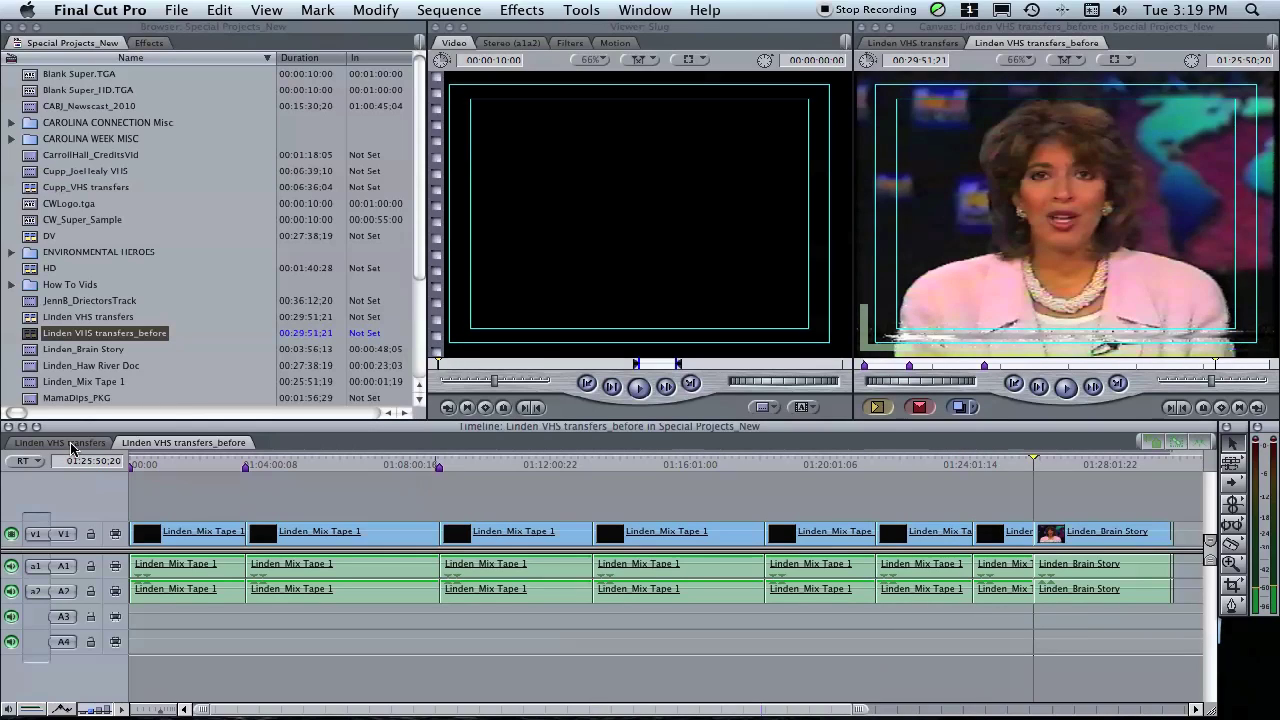
click(62, 443)
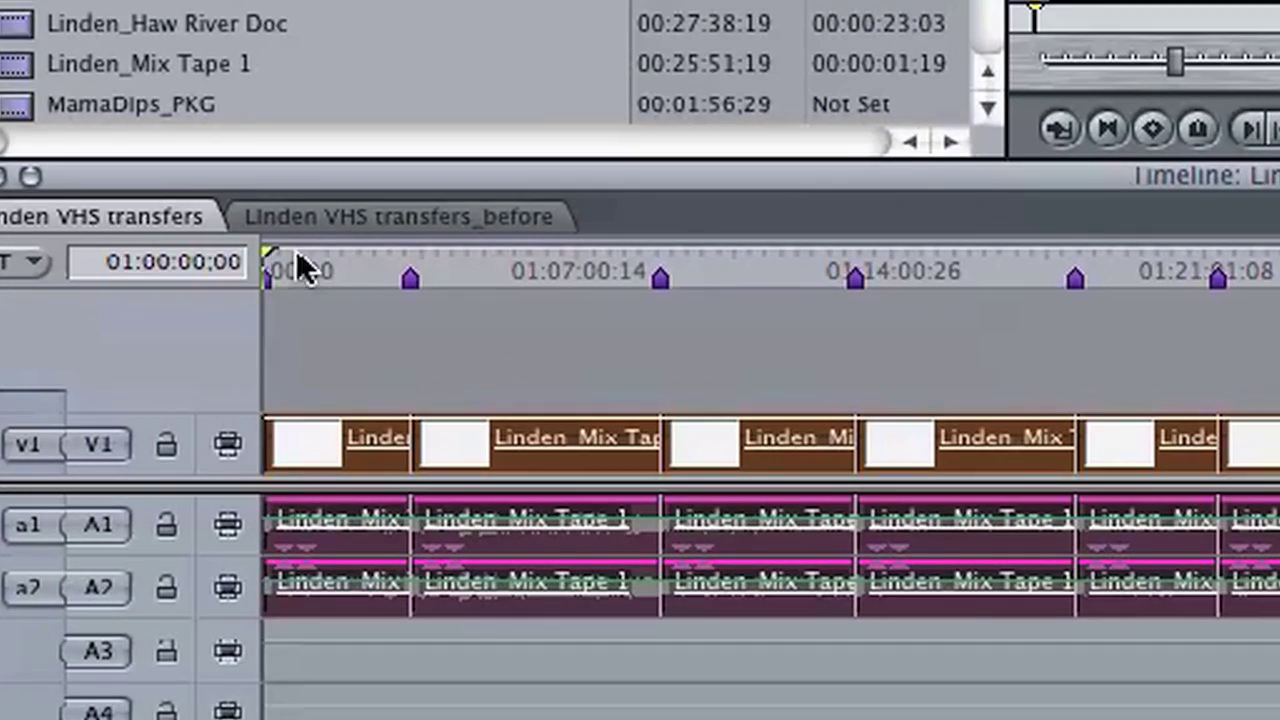
click(318, 346)
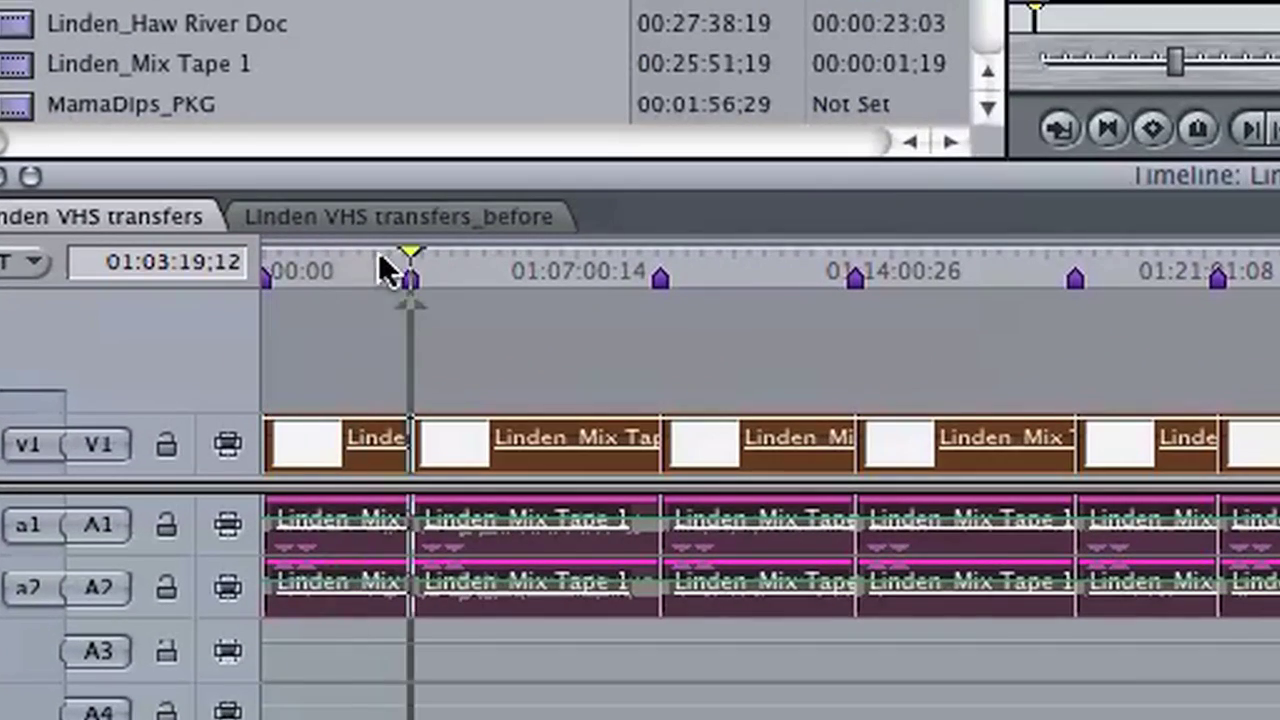
key(Down)
key(Down)
key(Down)
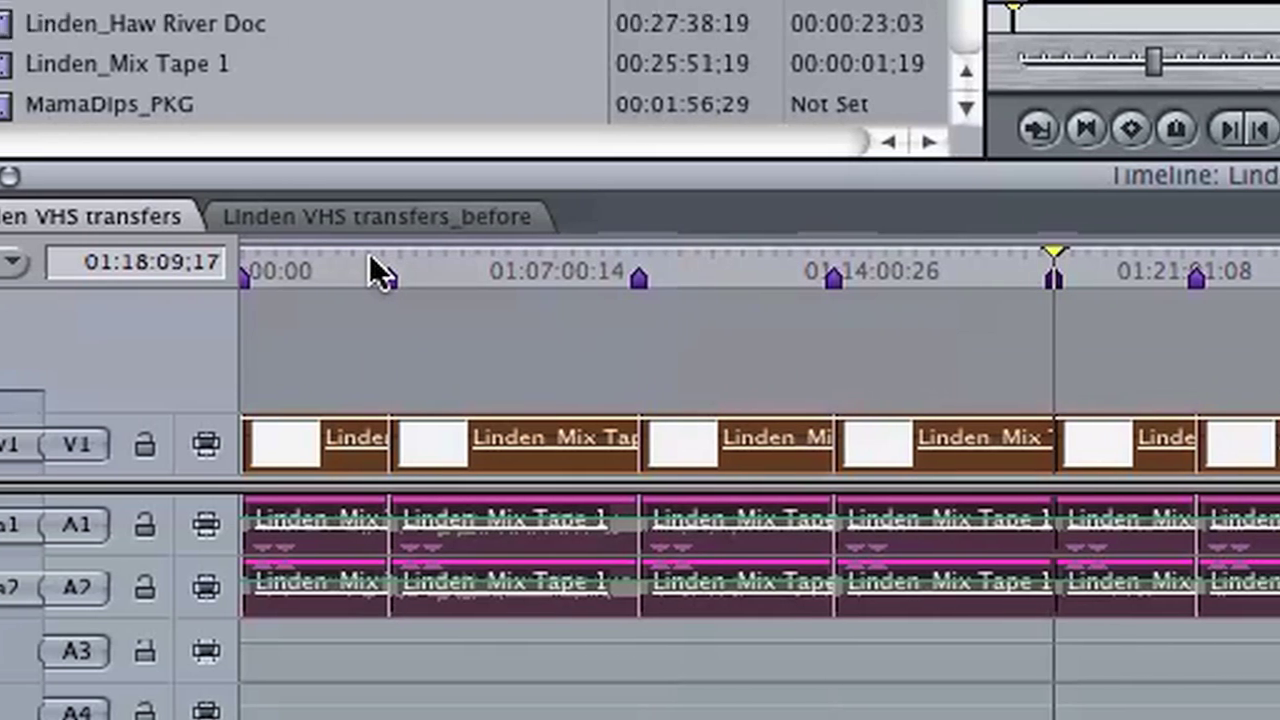
key(Down)
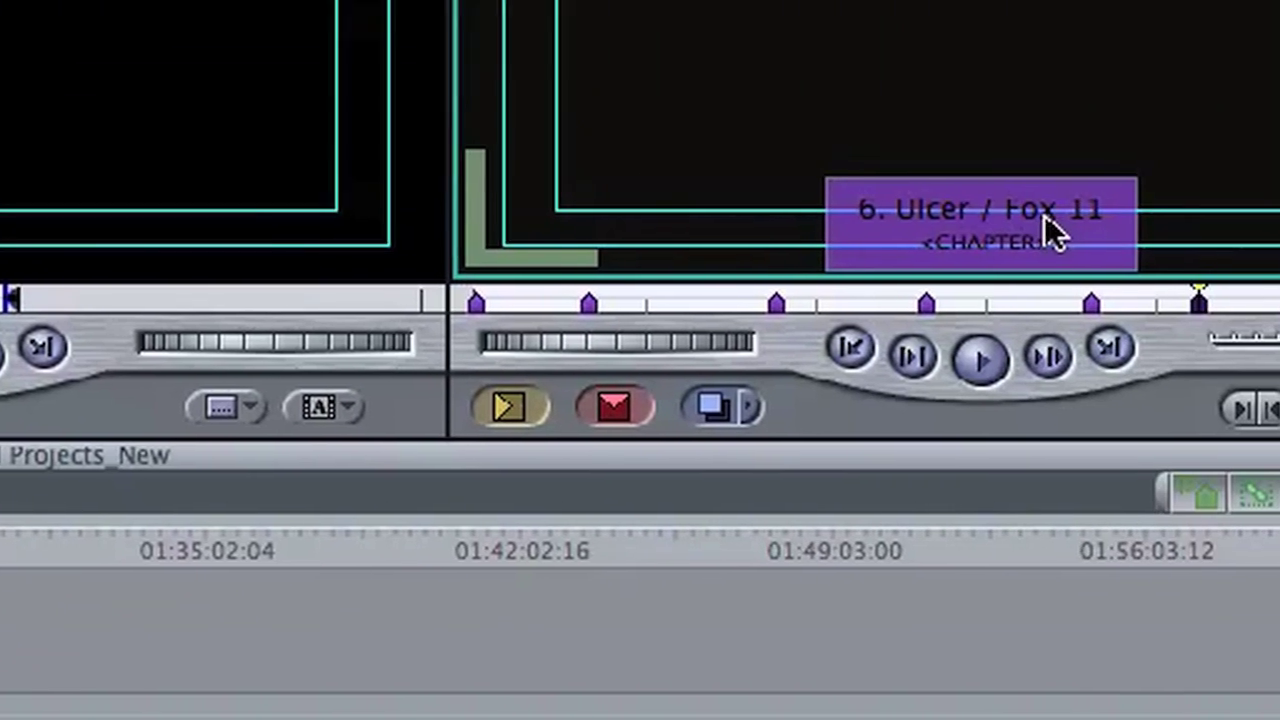
key(Up)
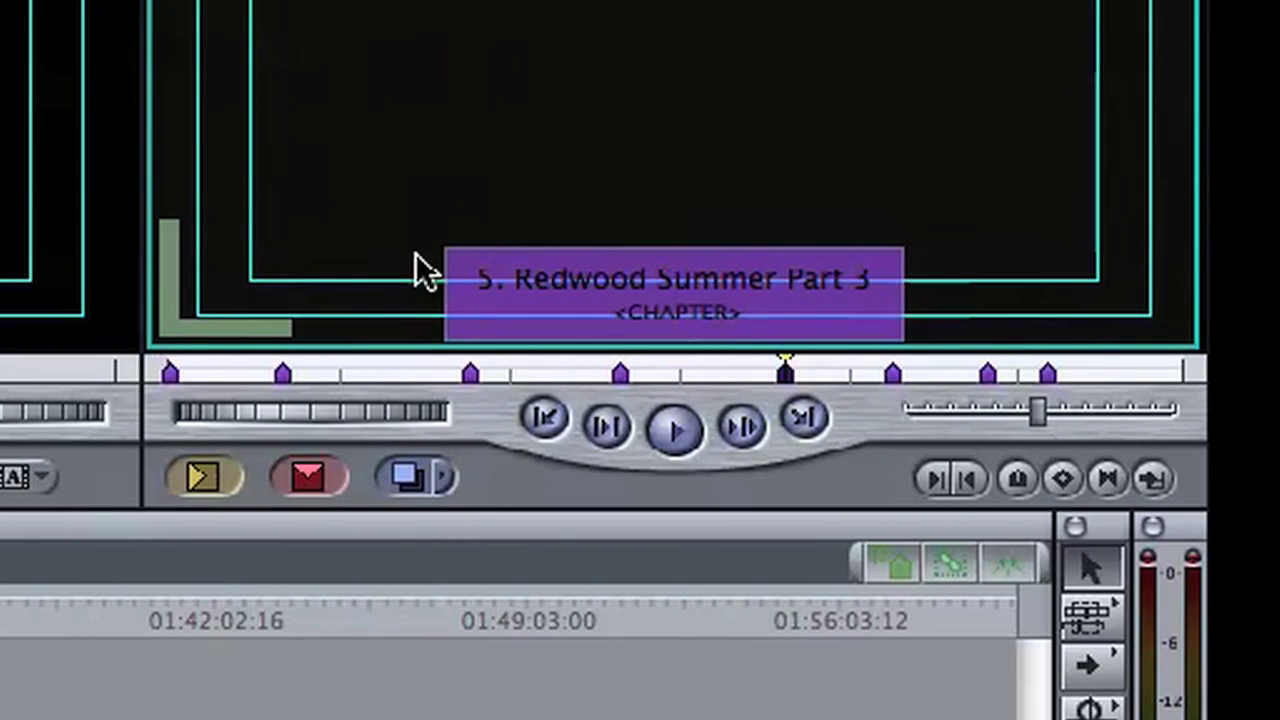
key(Up)
key(Down)
key(Down)
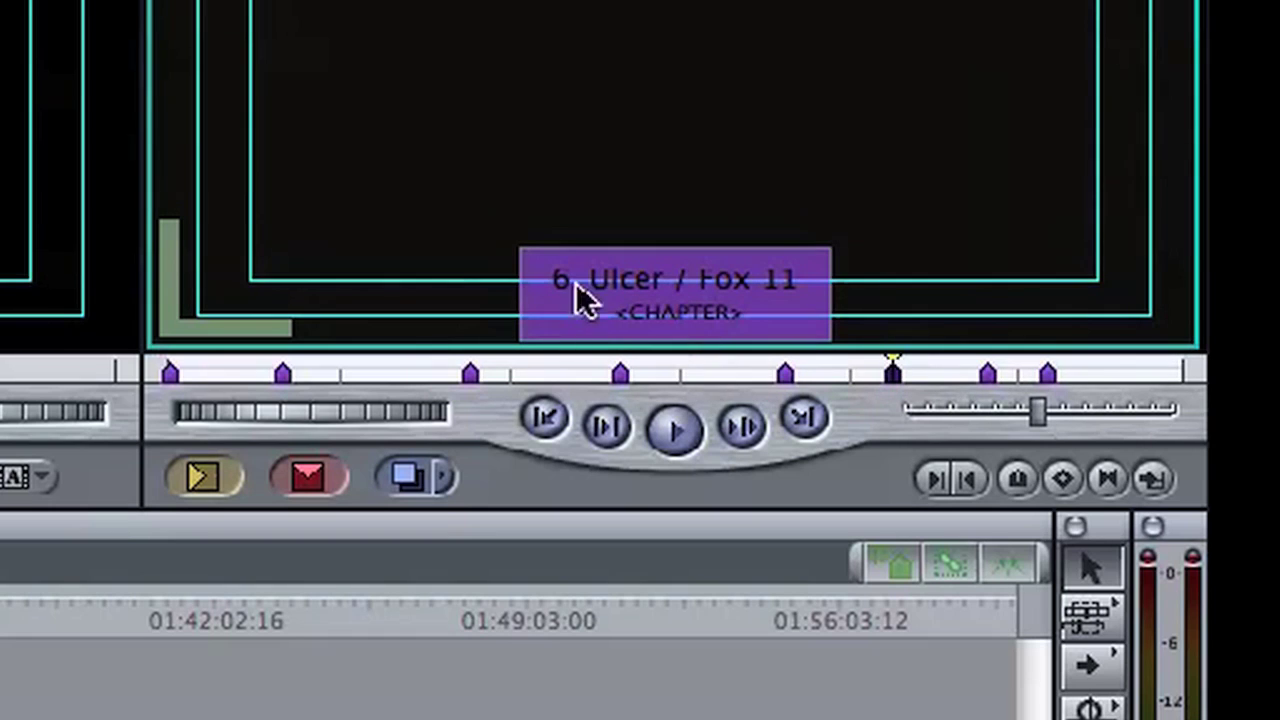
key(Down)
key(Down)
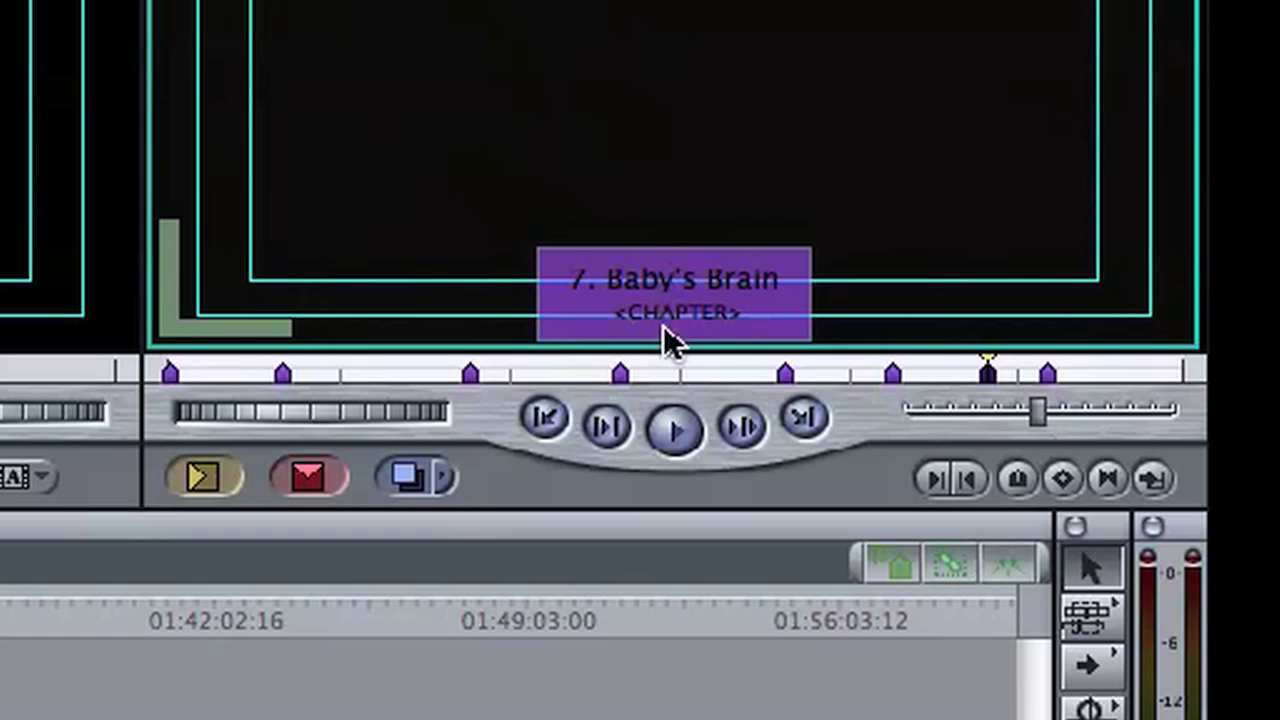
key(Down)
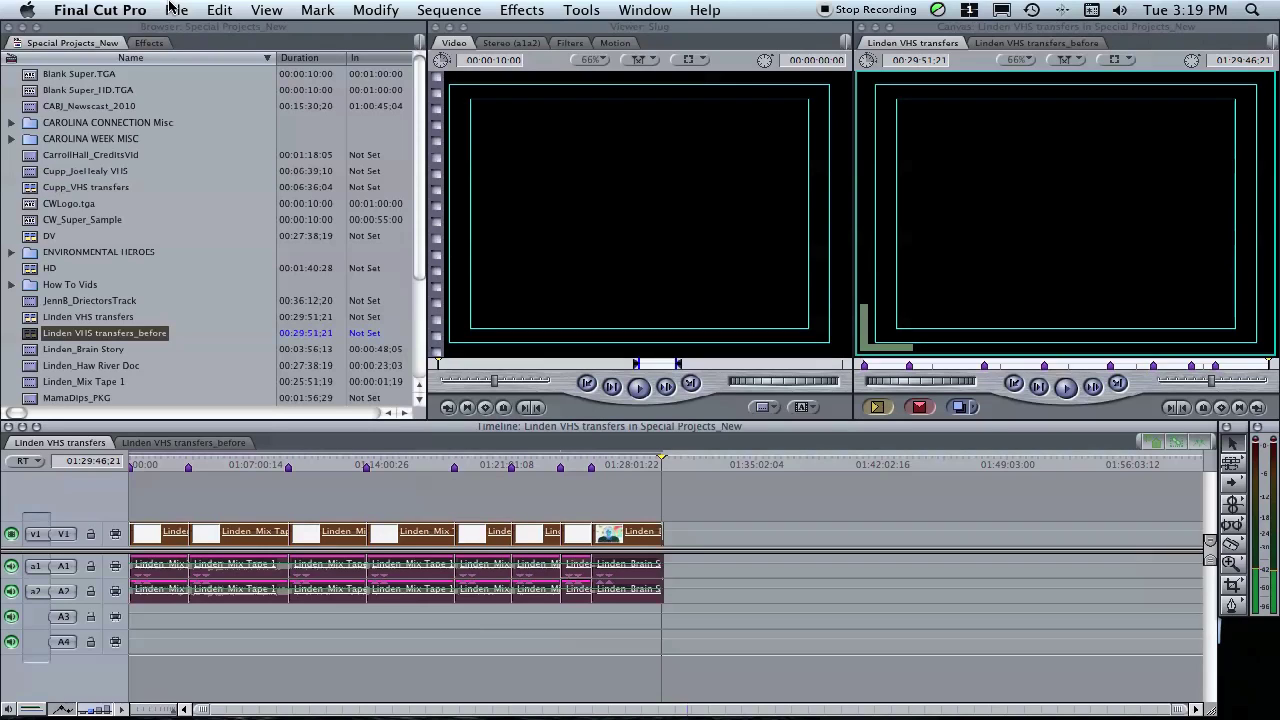
Export the sequence as QuickTime movie Linden VHS transfers.mov to the Data drive with Chapter Markers
click(174, 10)
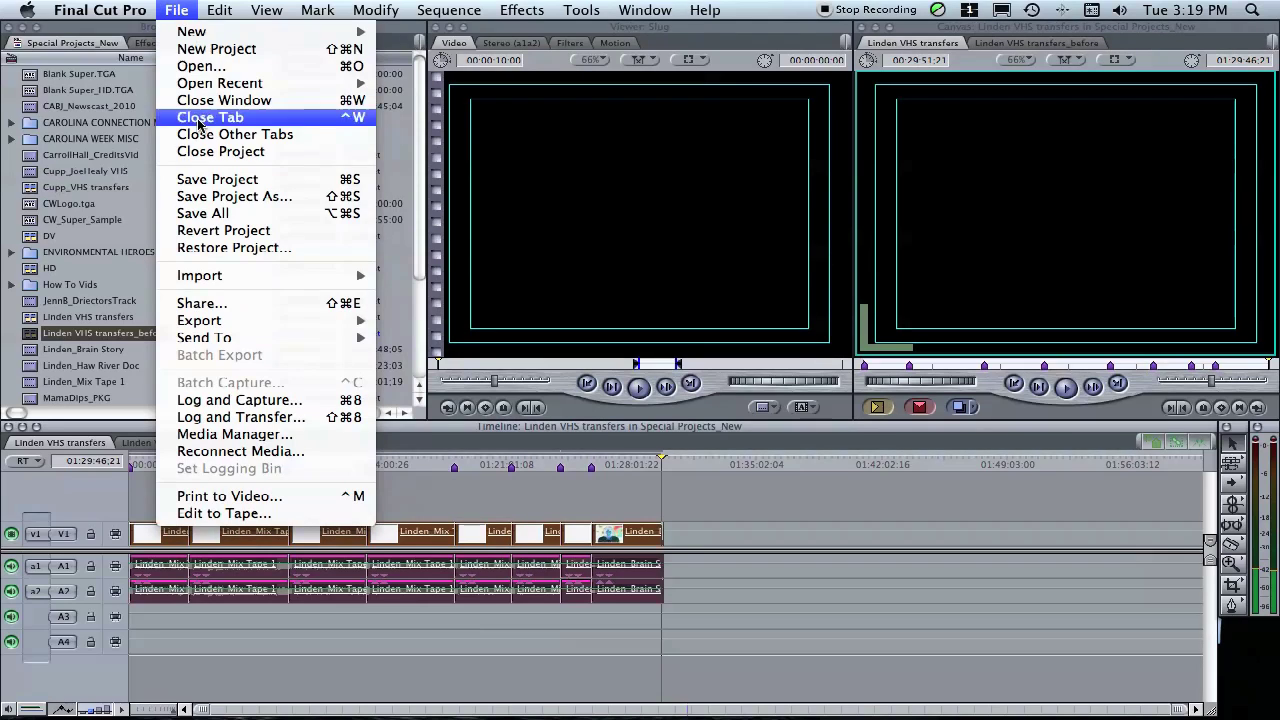
mouse_move(365, 322)
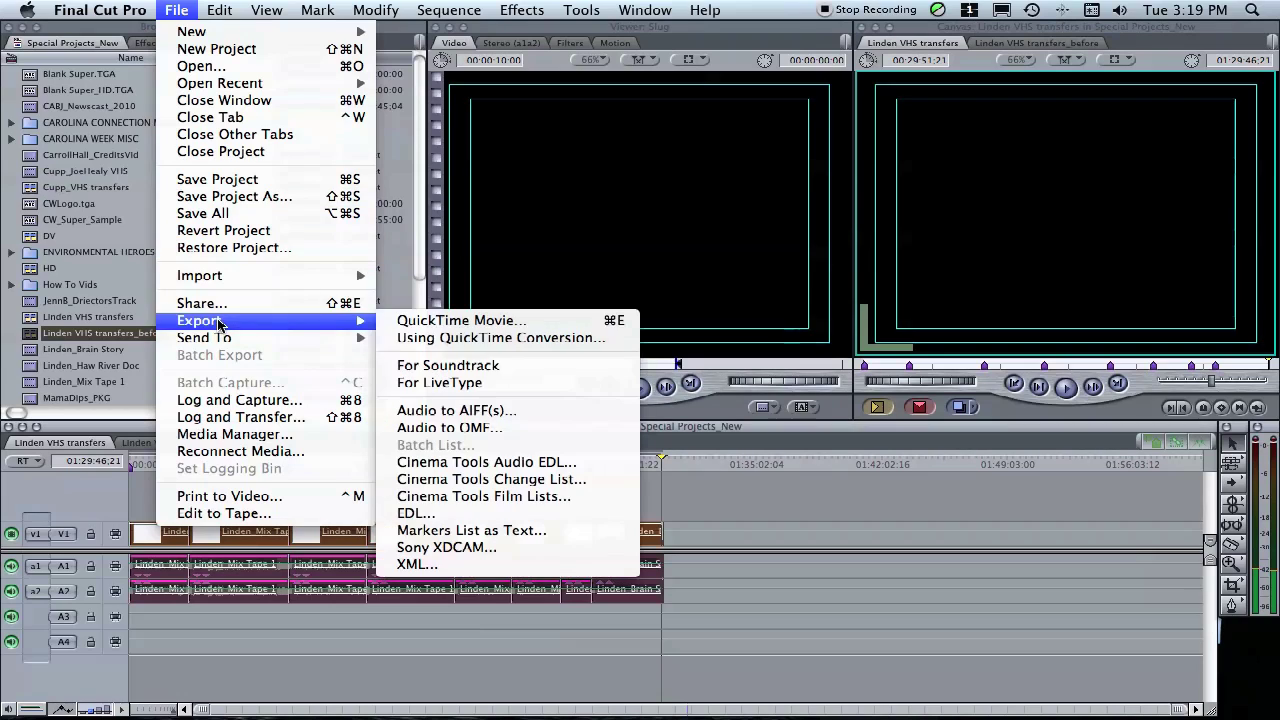
click(533, 324)
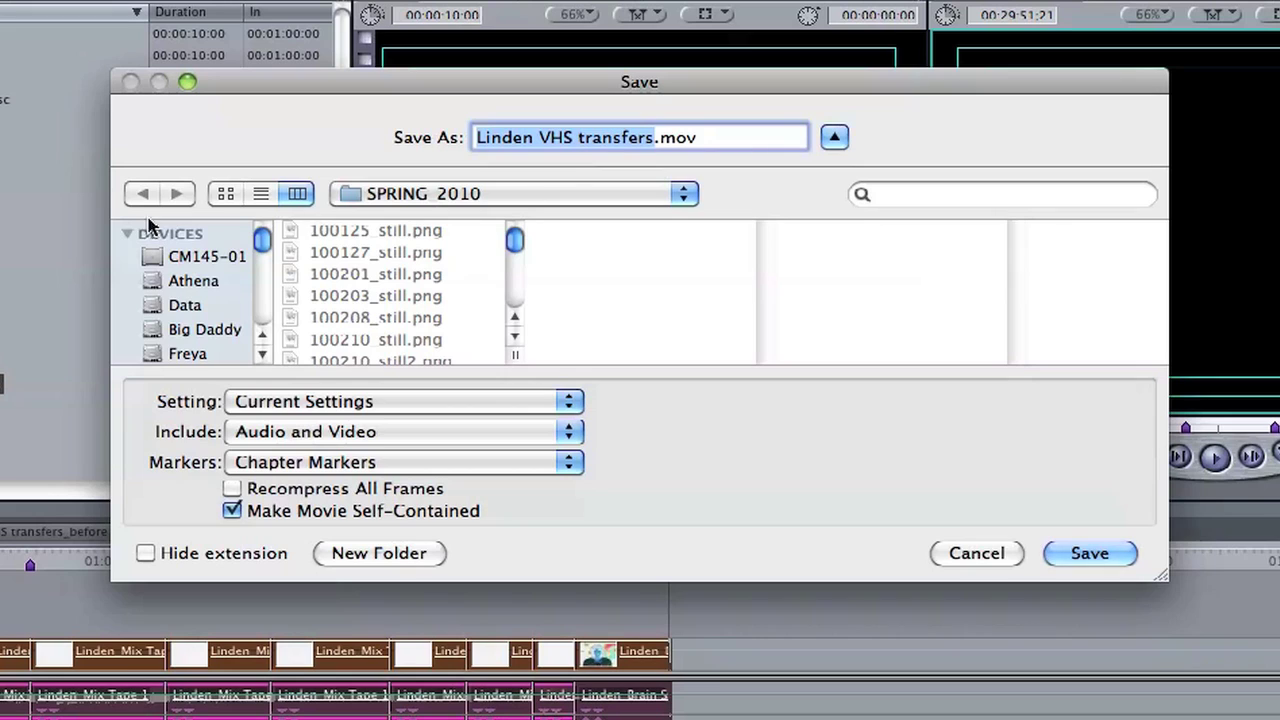
click(180, 305)
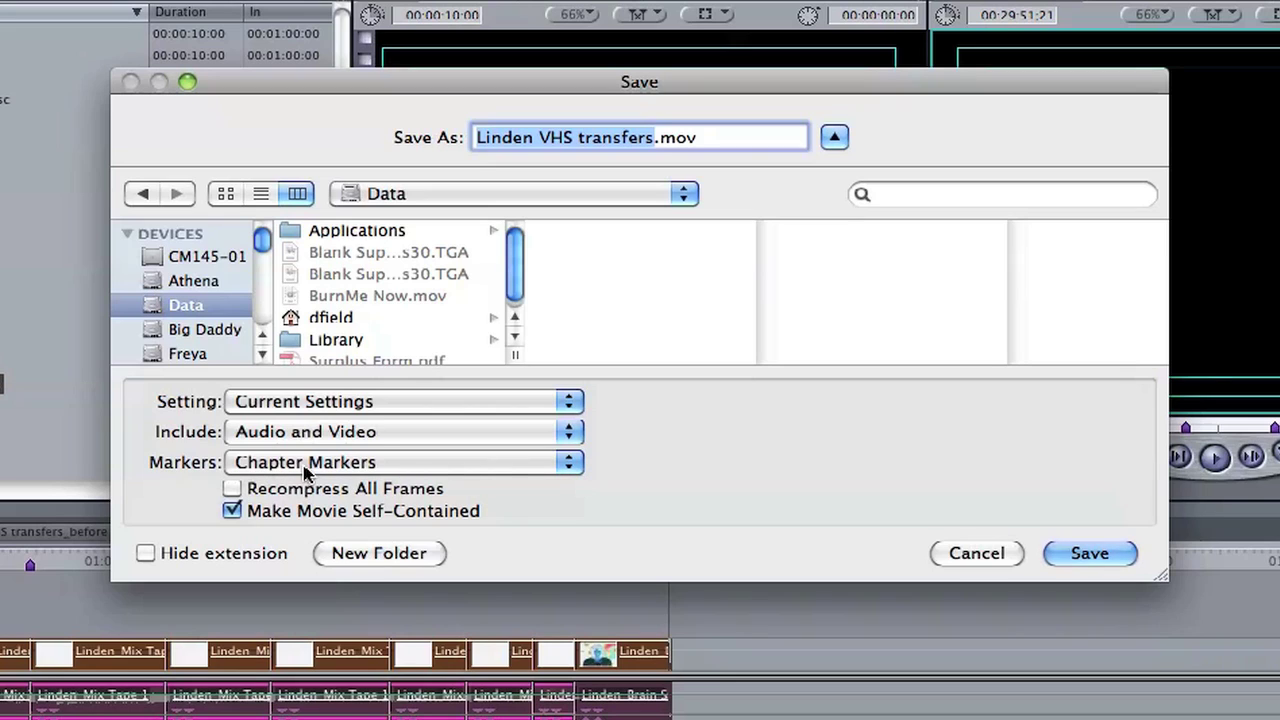
click(565, 465)
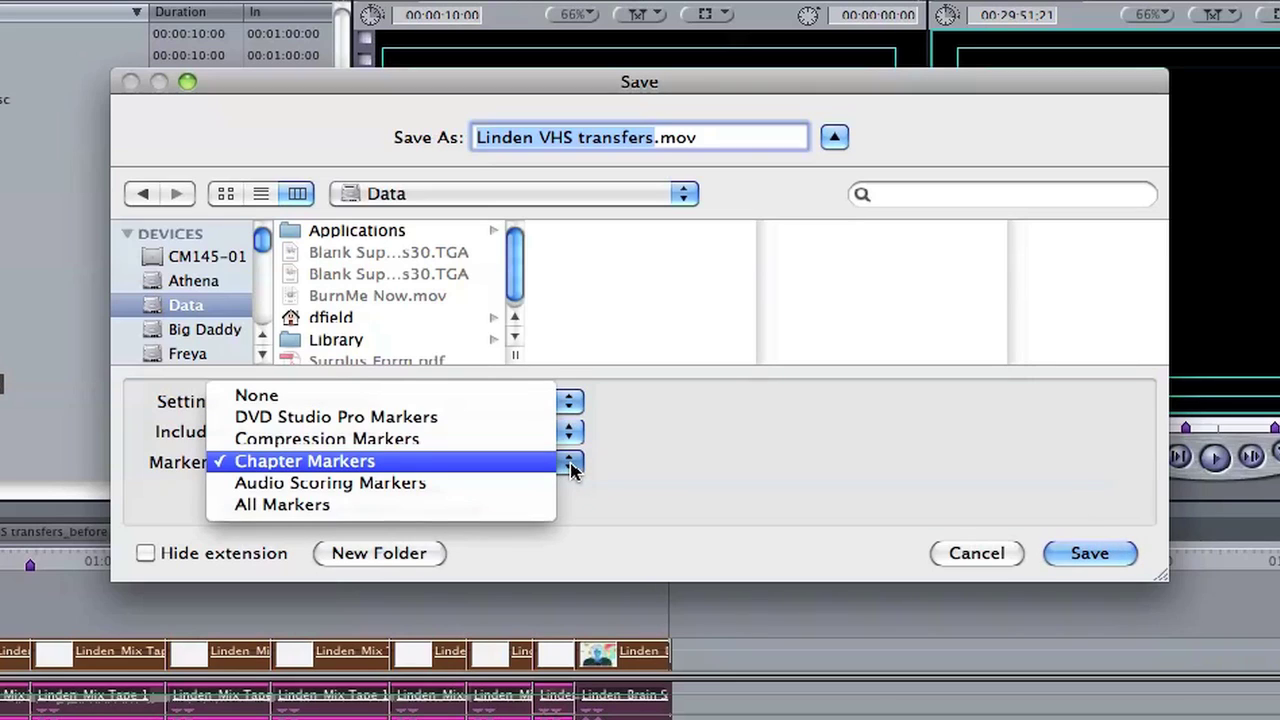
click(572, 468)
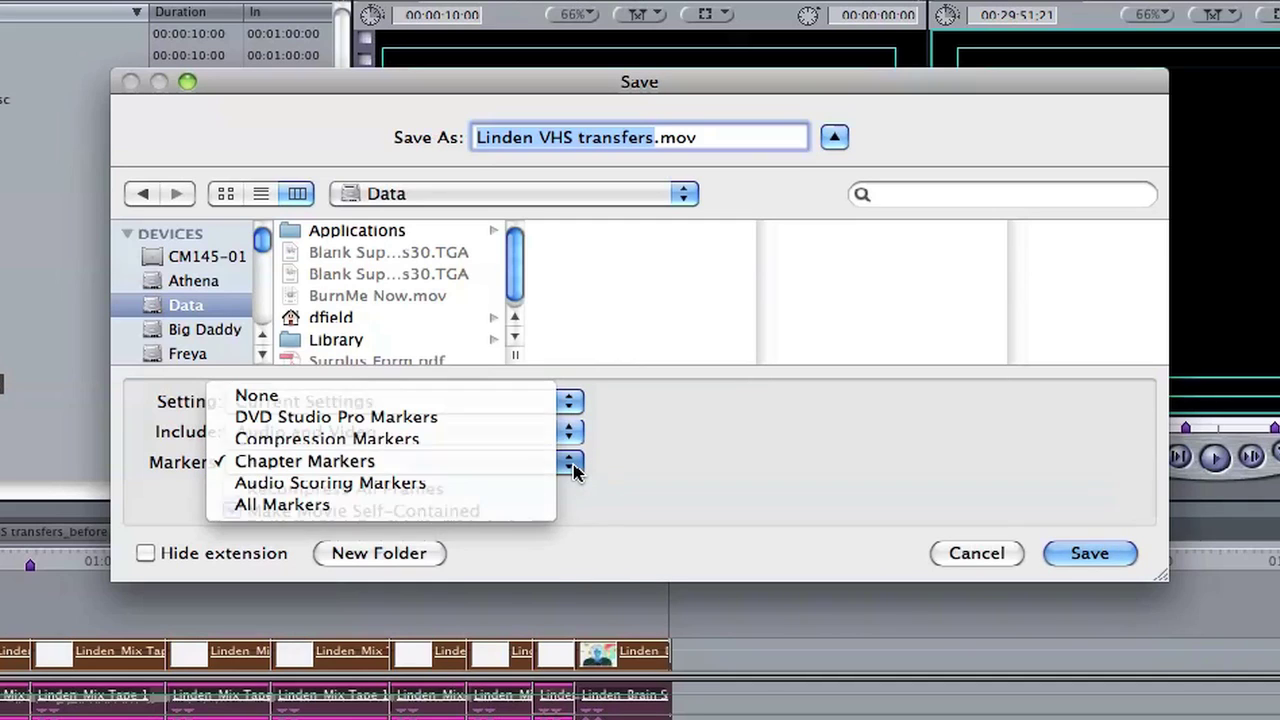
click(572, 468)
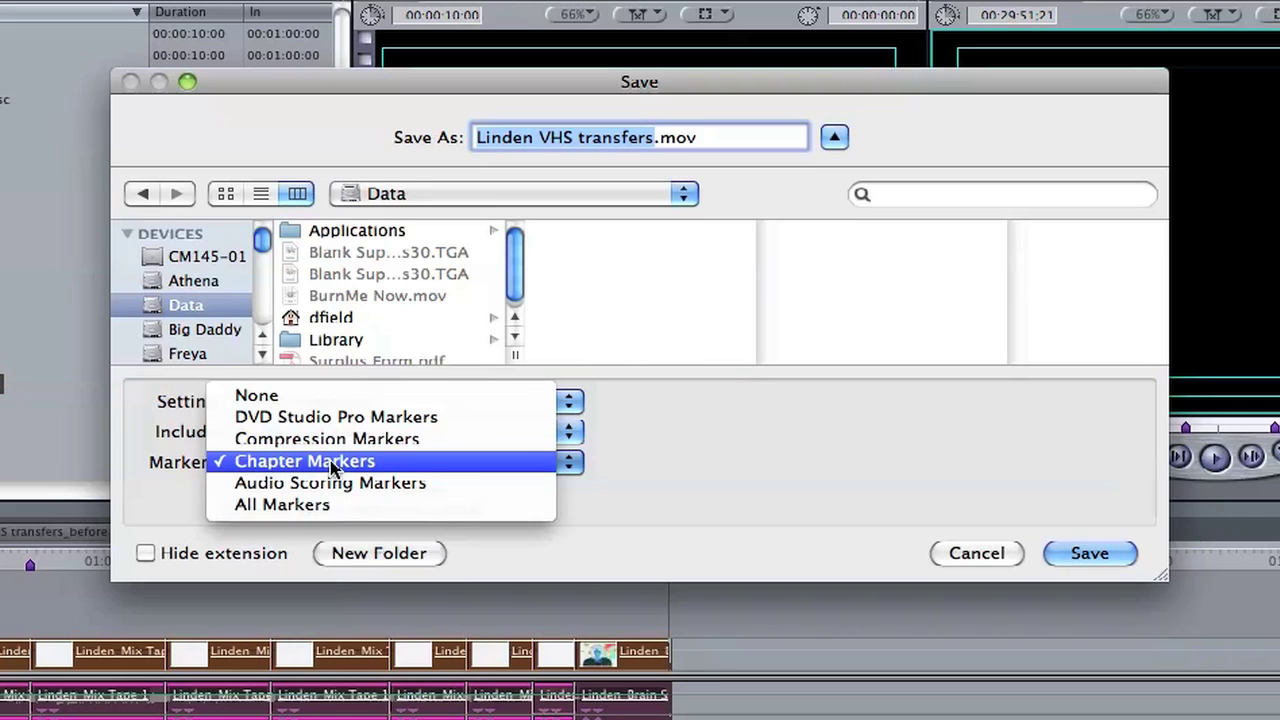
click(630, 462)
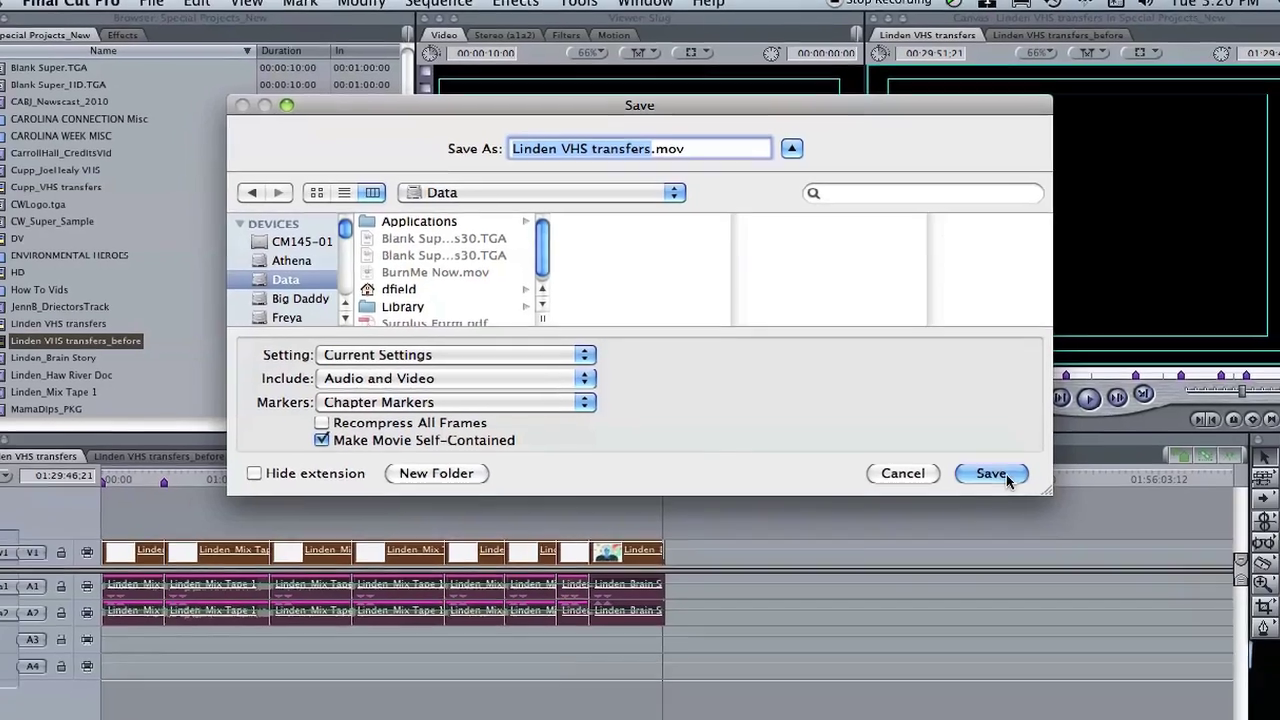
click(1089, 553)
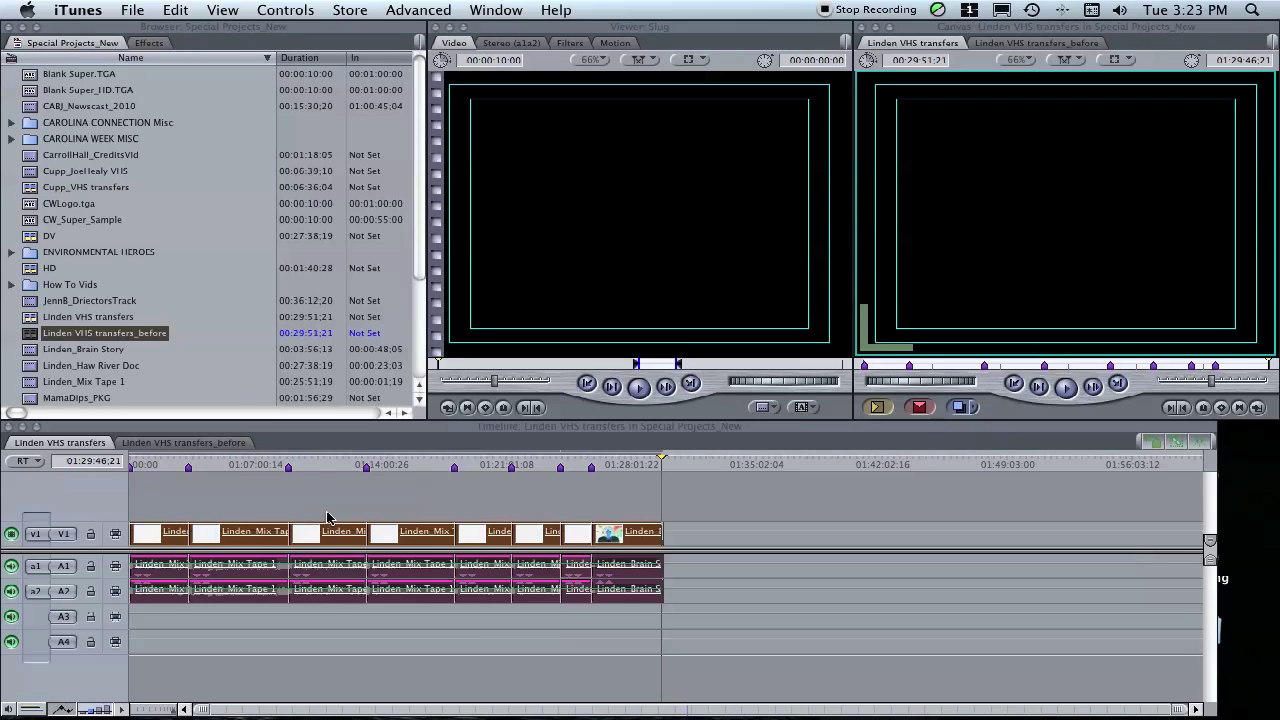
Quit Final Cut Pro, saving changes to the Special Projects_New project
click(110, 76)
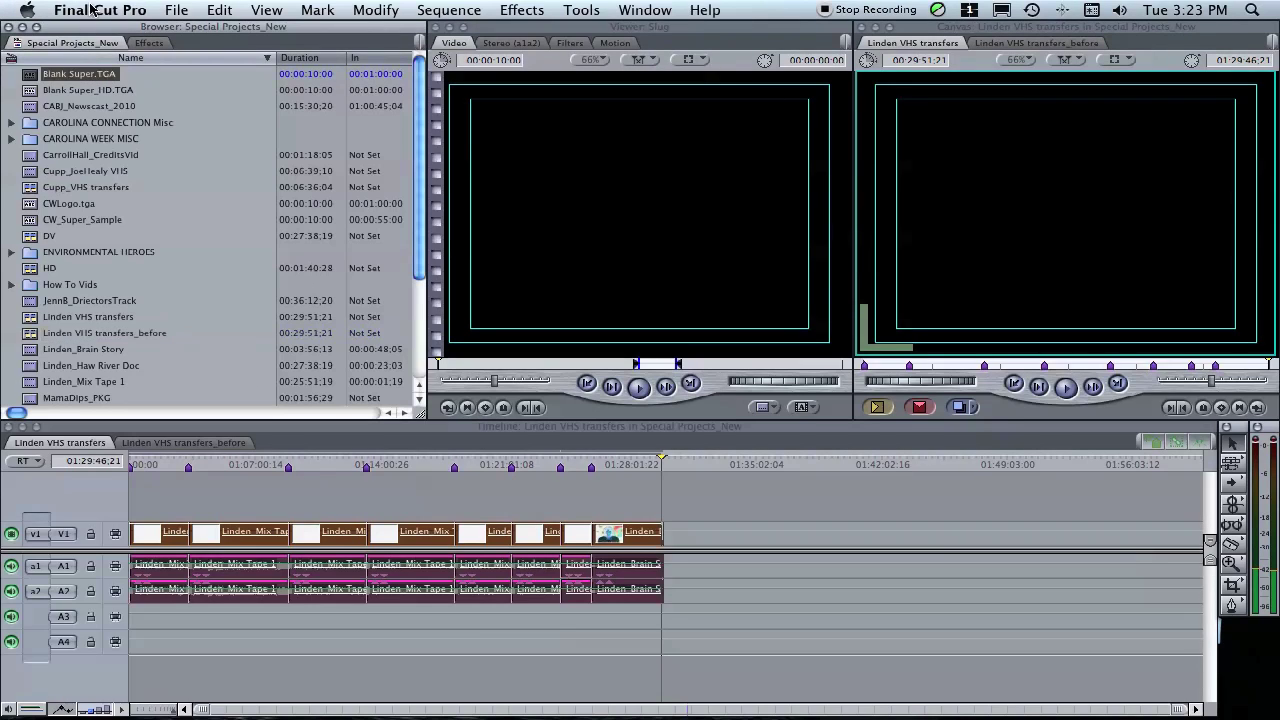
click(90, 12)
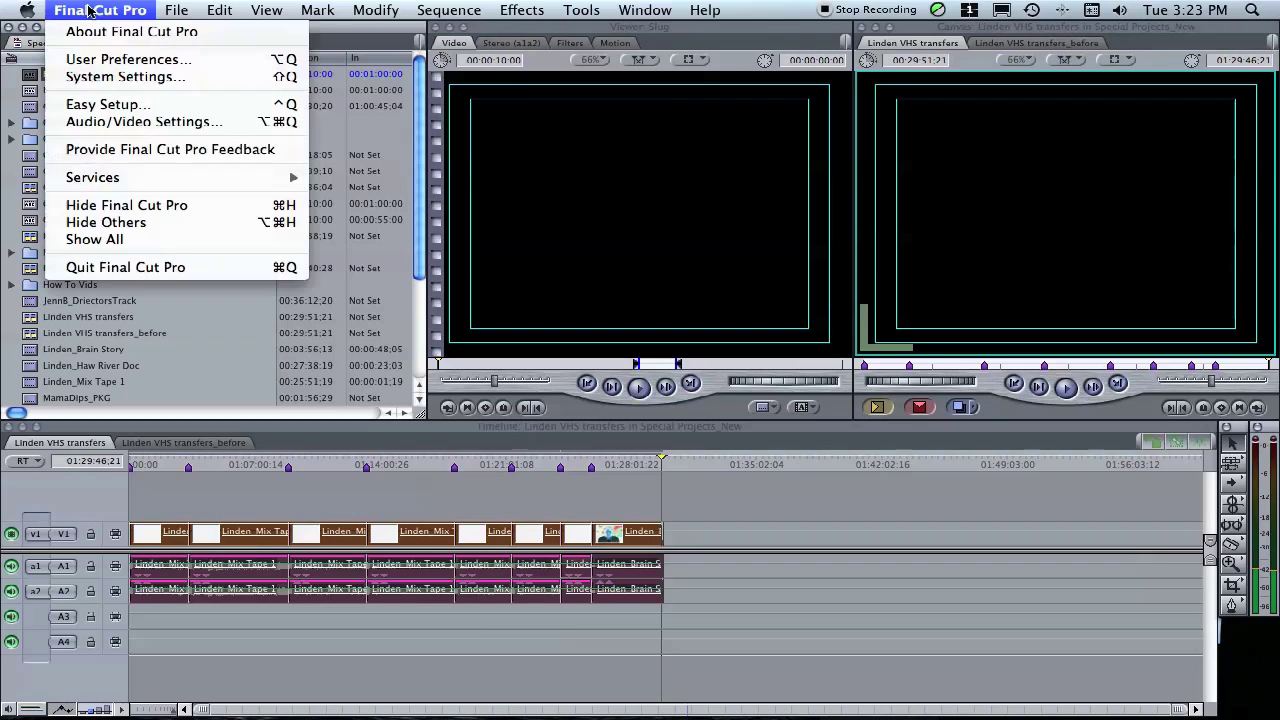
click(108, 268)
click(810, 268)
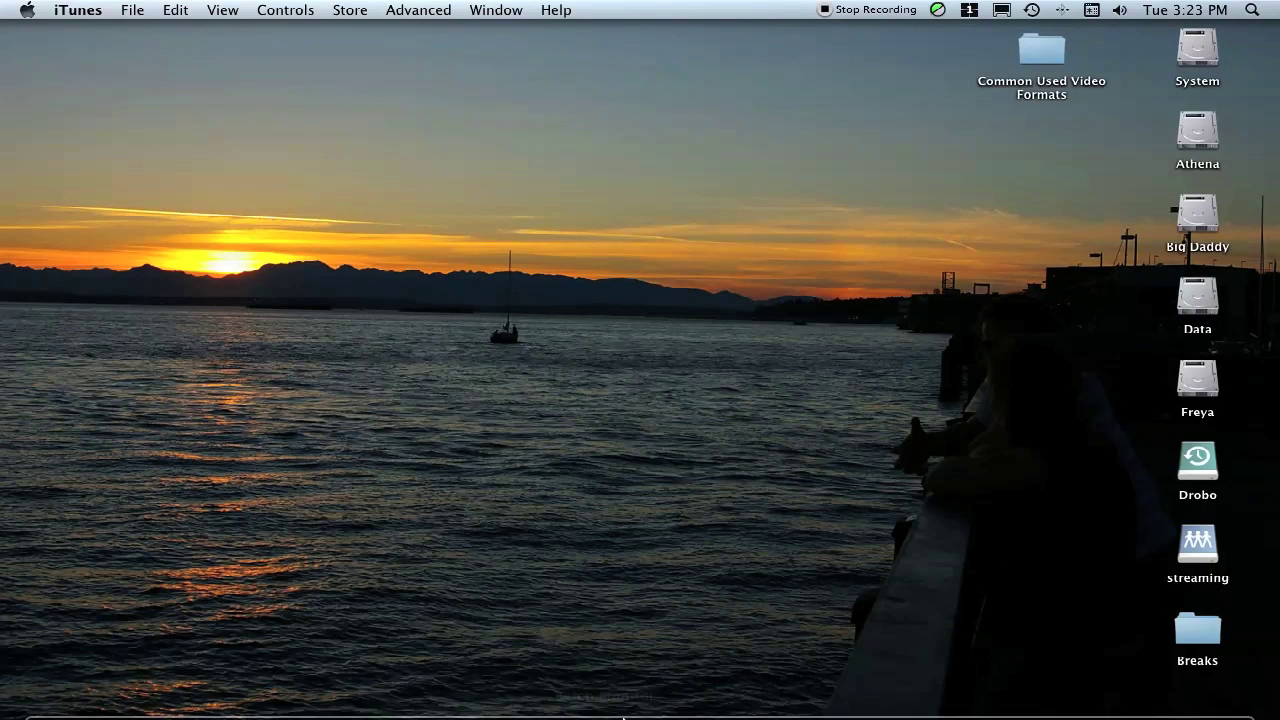
mouse_move(614, 690)
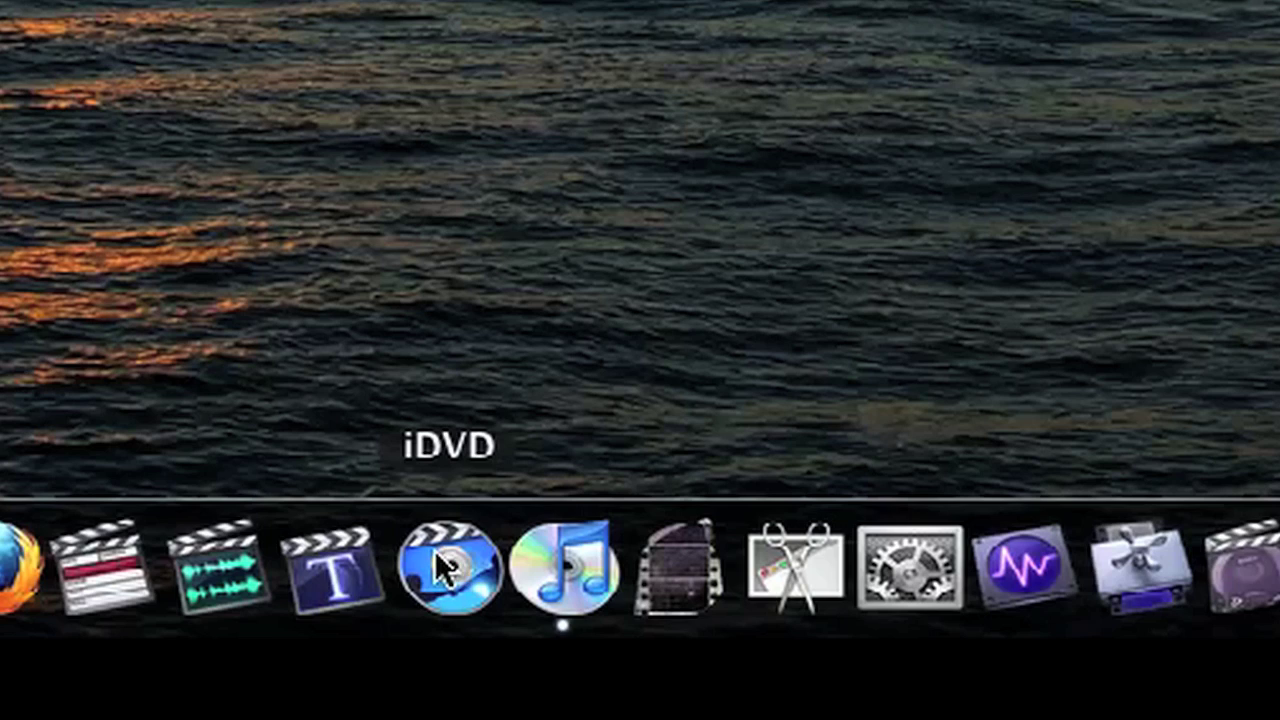
Launch iDVD and create a new project named 'Sample Project' on the Data drive
click(440, 568)
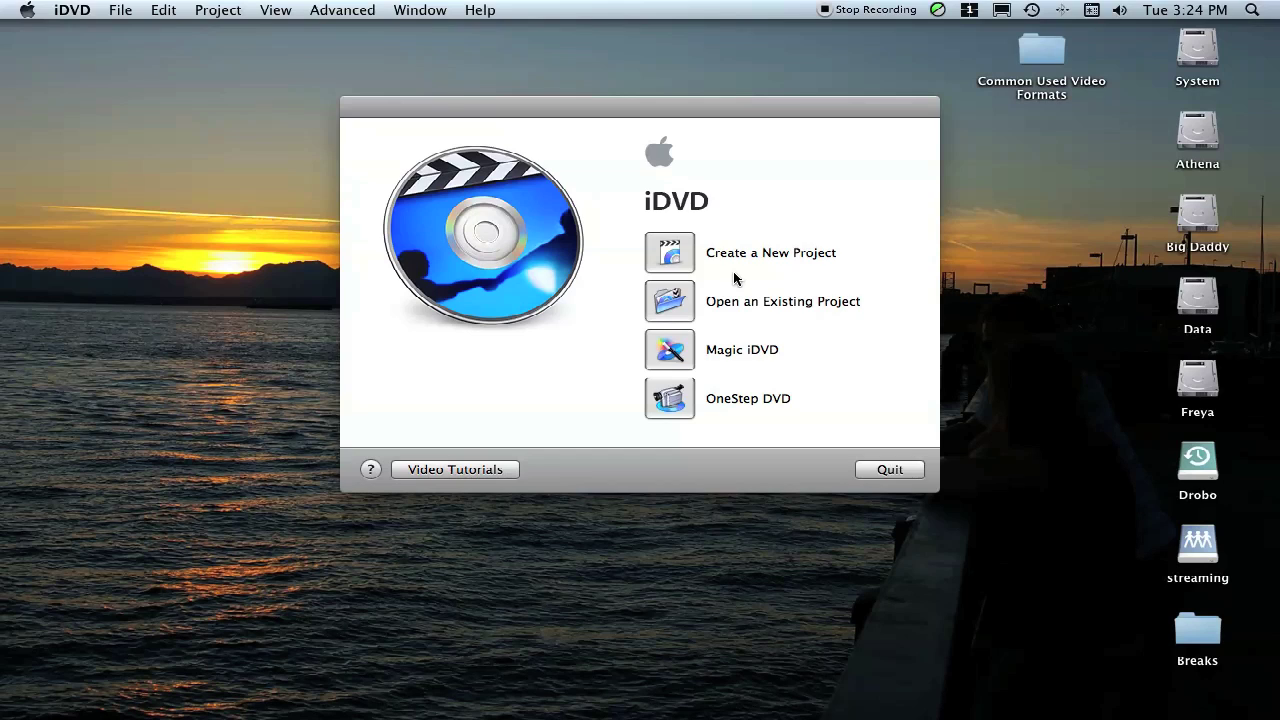
click(671, 256)
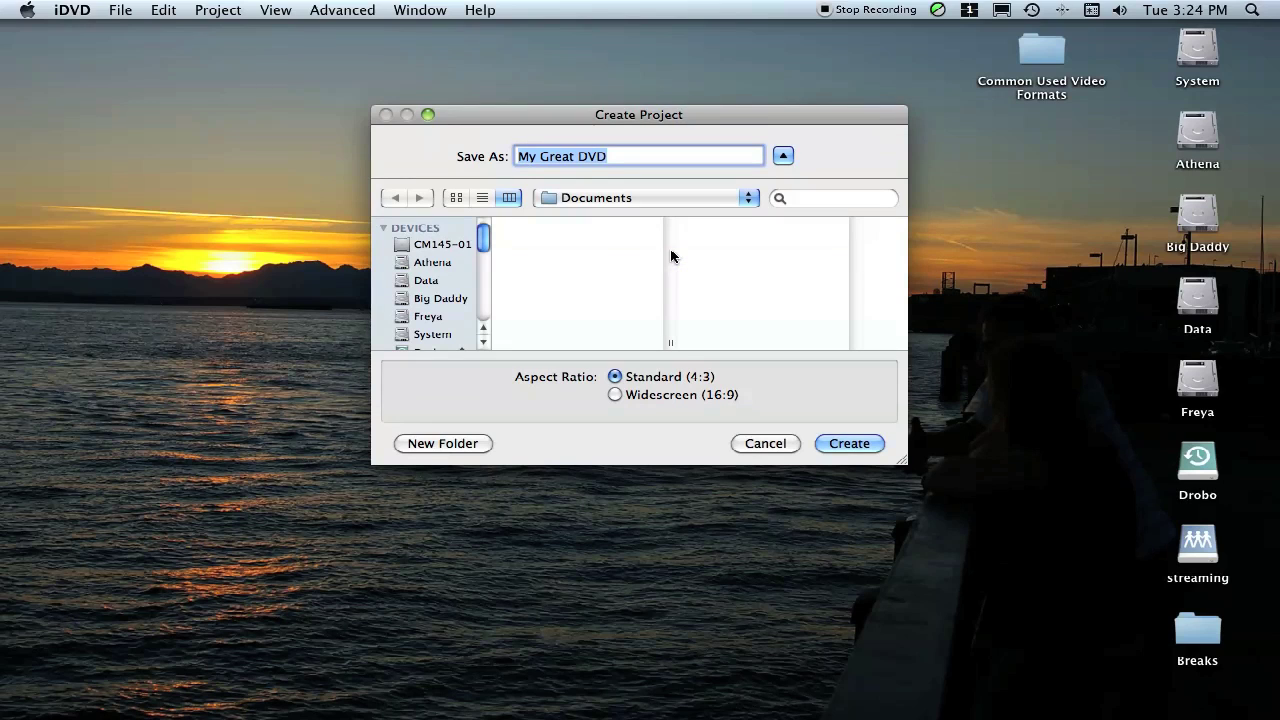
text(Sample Project)
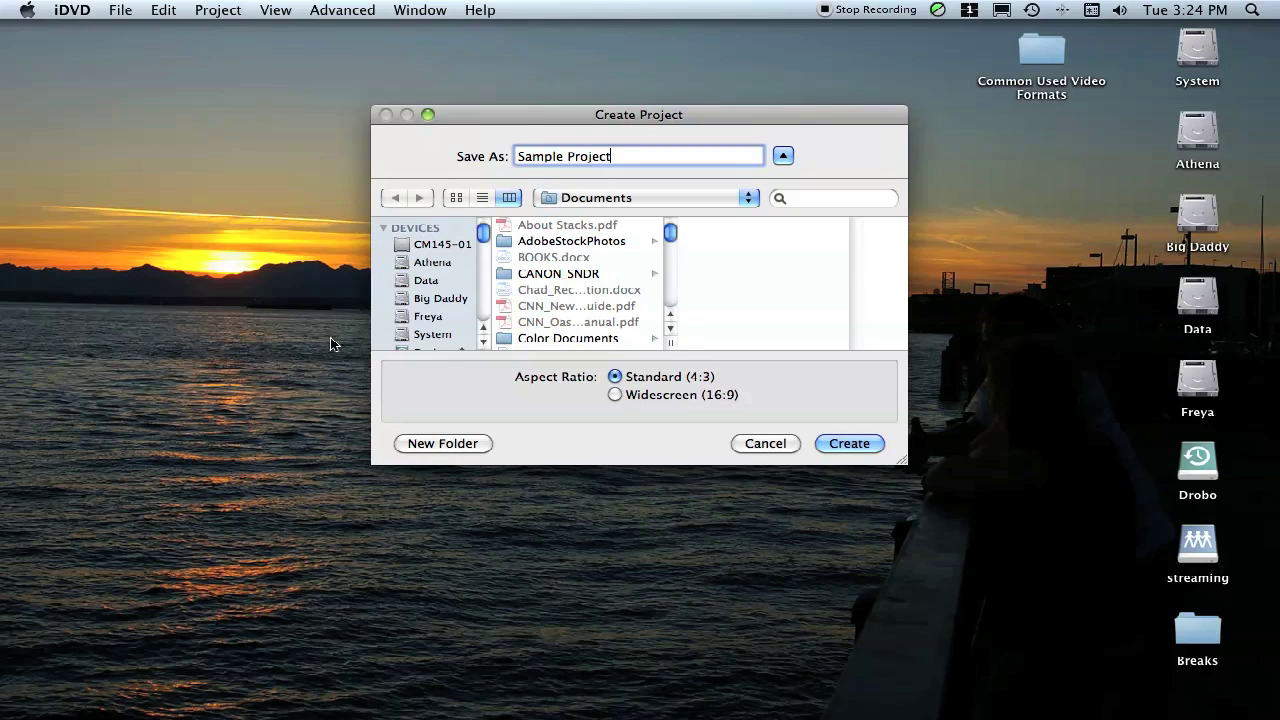
click(413, 281)
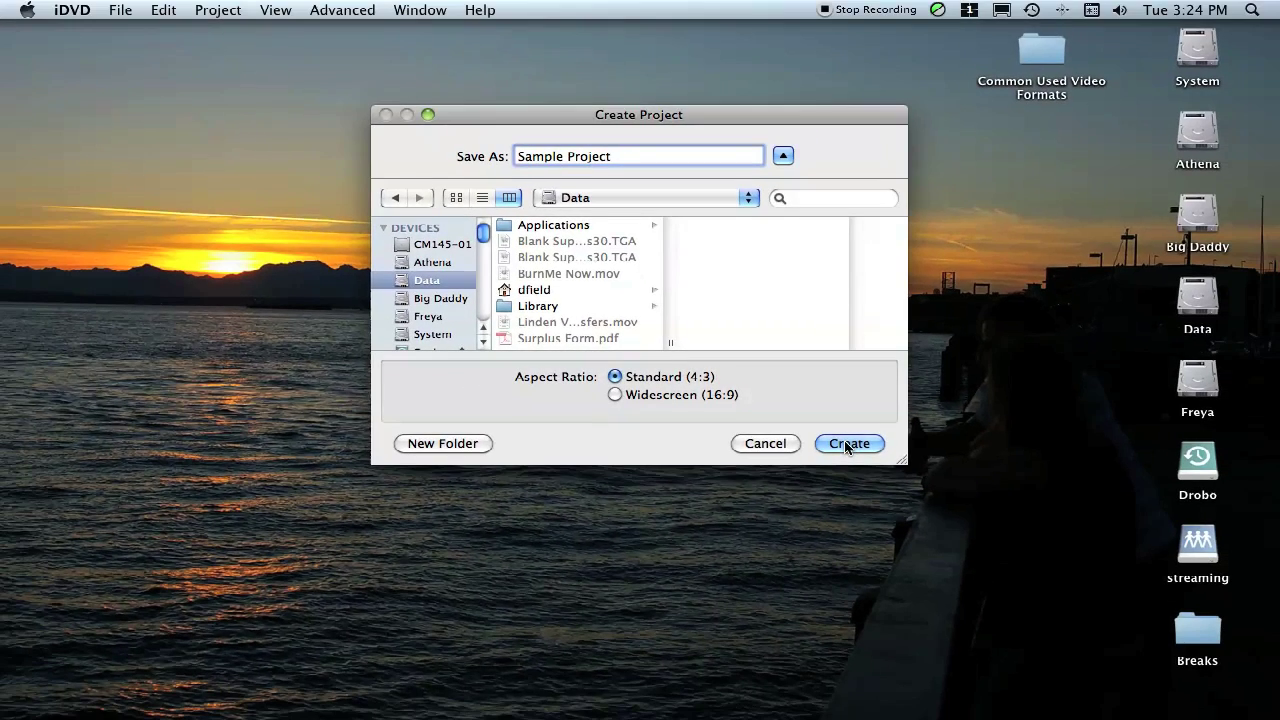
click(848, 443)
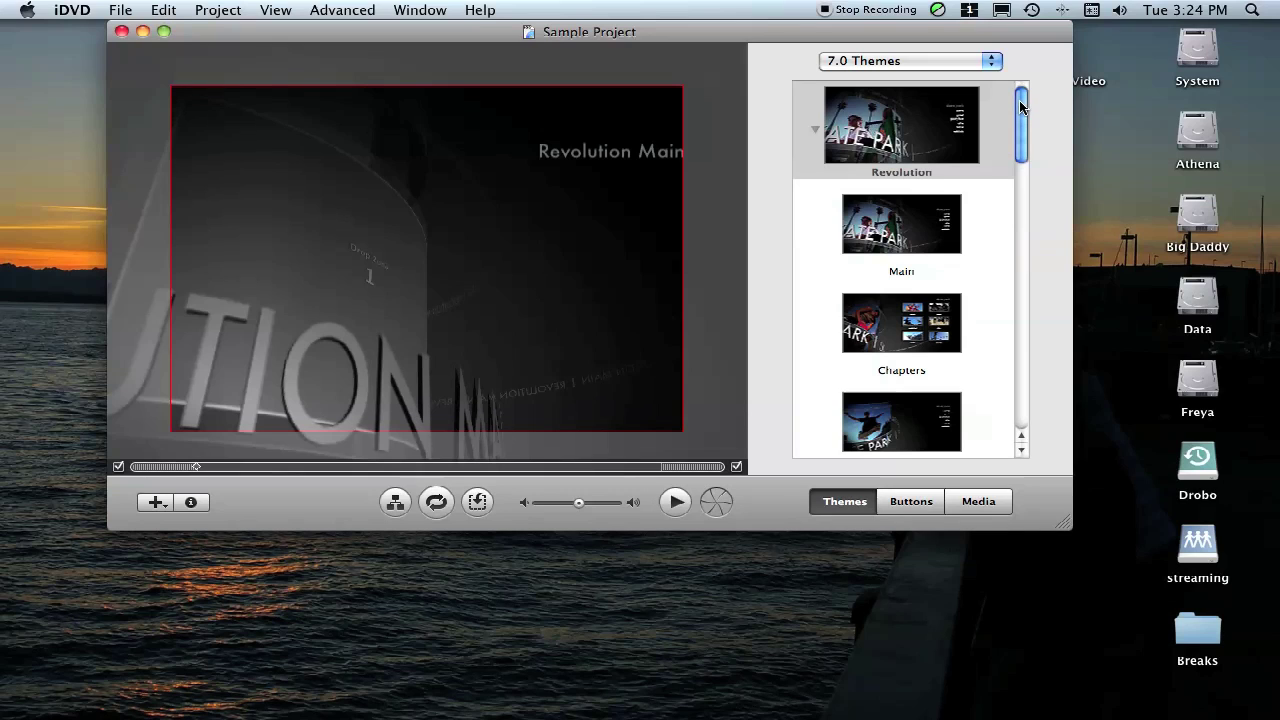
Apply the Soft Frame theme and let it update the menu's buttons and text
drag(1020, 107, 1020, 277)
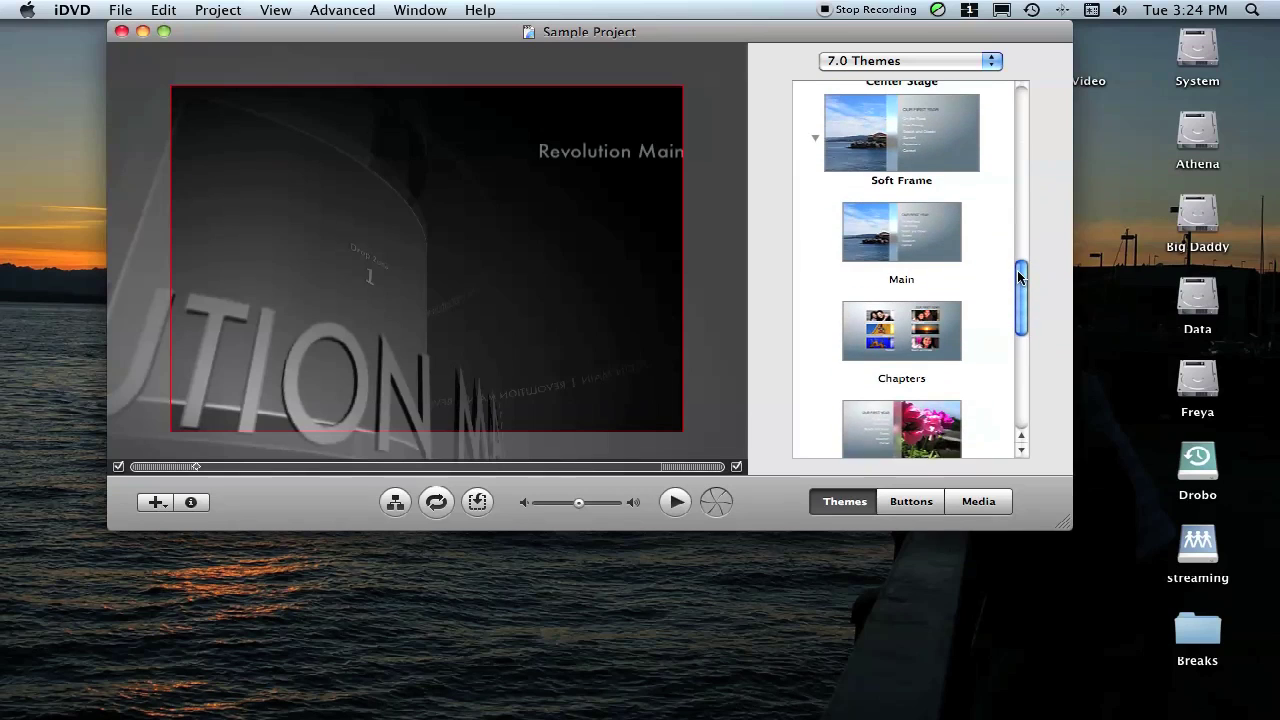
click(927, 154)
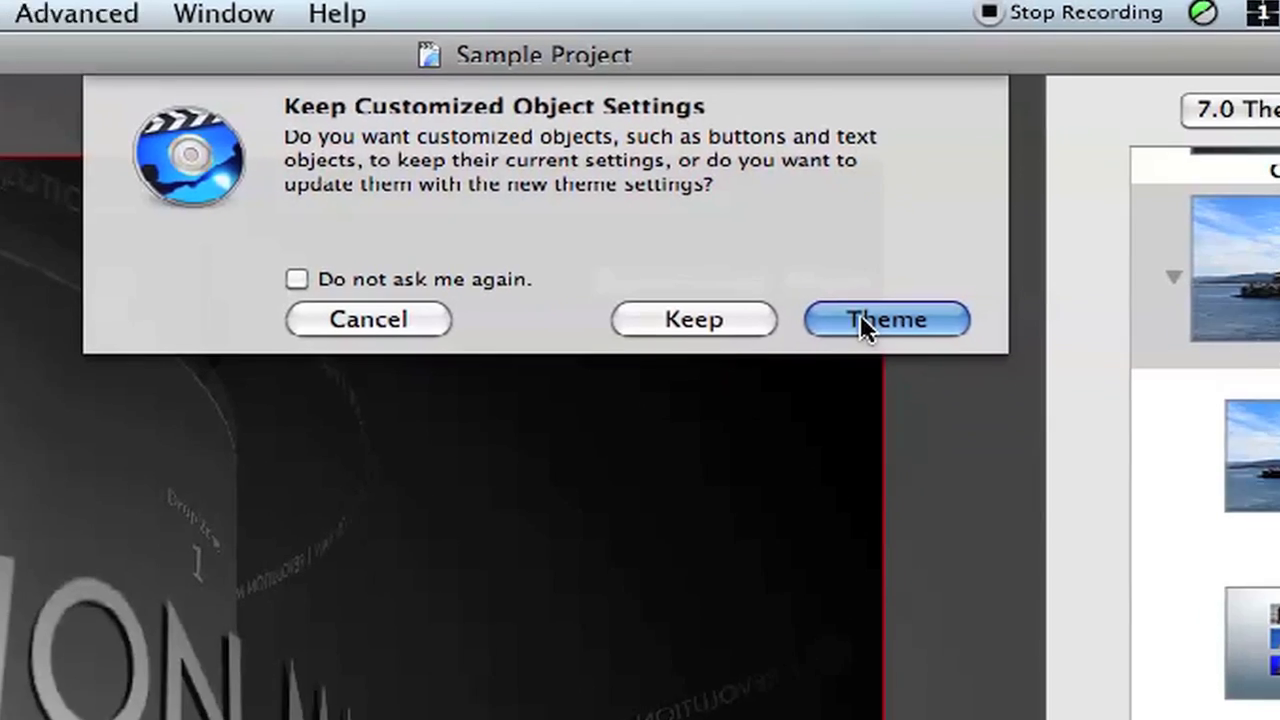
click(885, 360)
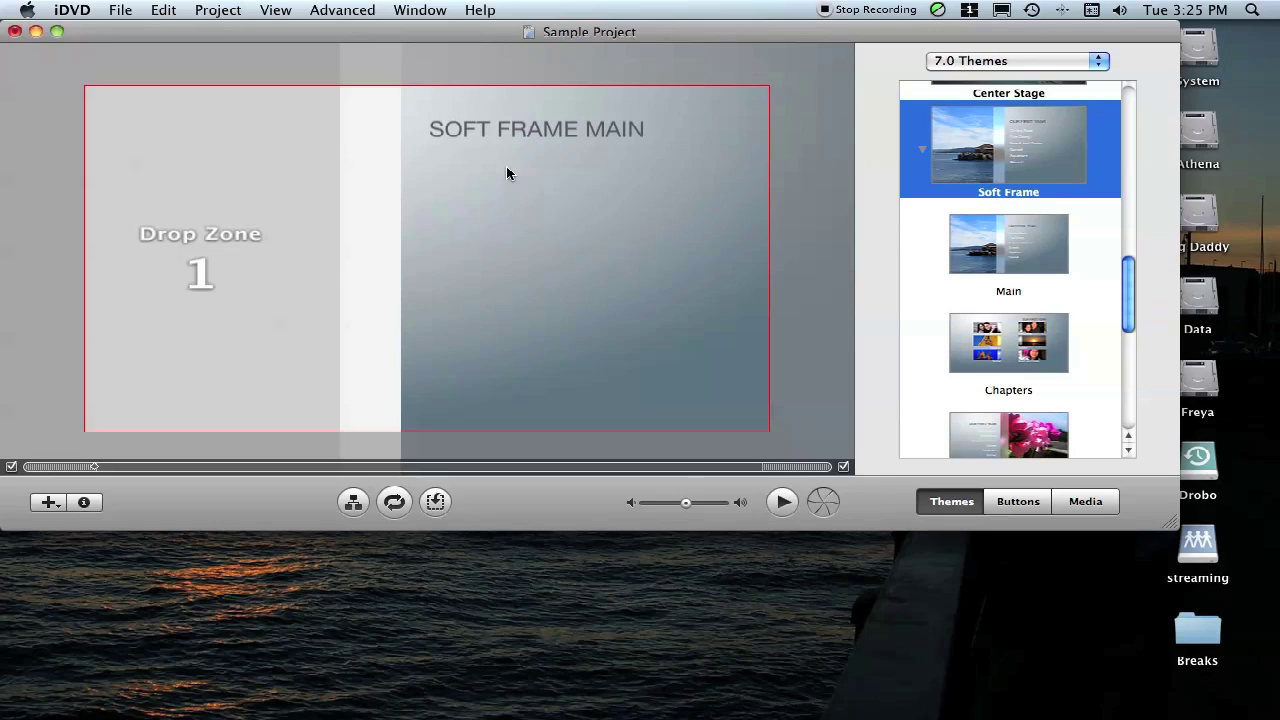
Switch the project to Standard 4:3 and check the Soft Frame menu
click(211, 12)
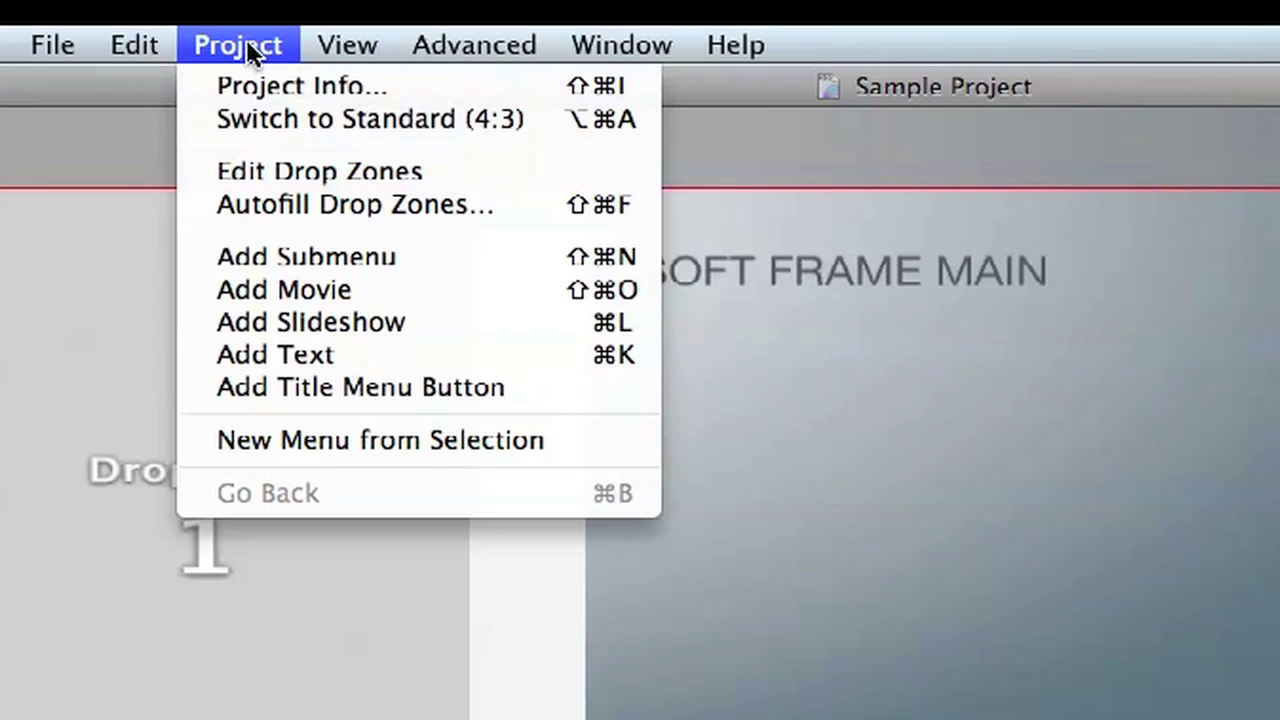
click(276, 118)
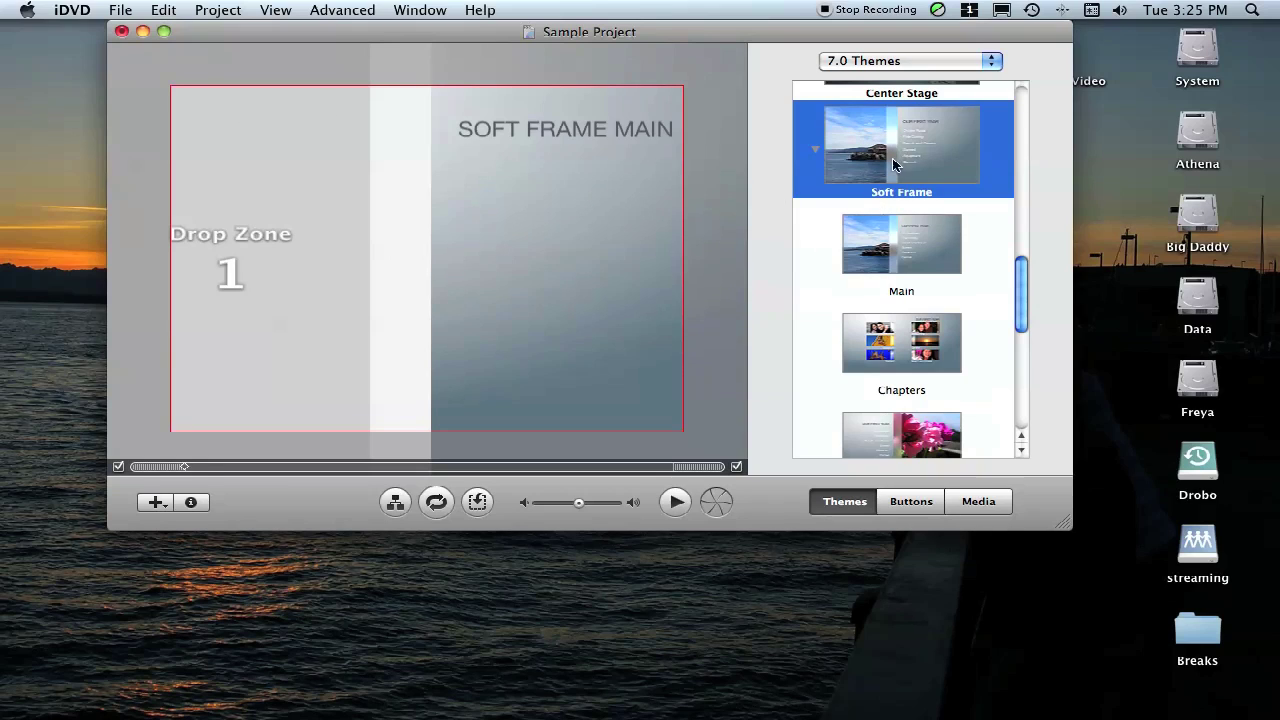
scroll(940, 340, up, 10)
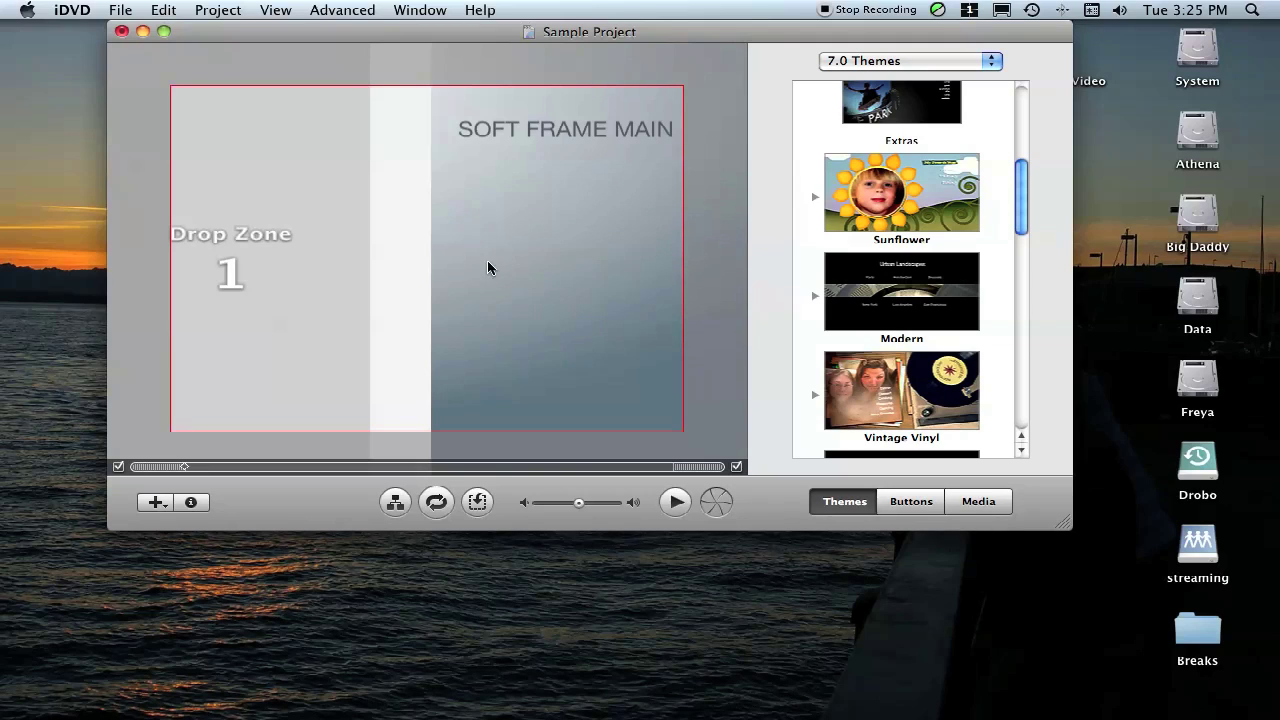
Import Linden VHS transfers.mov from the Data folder into the menu
click(119, 10)
mouse_move(160, 257)
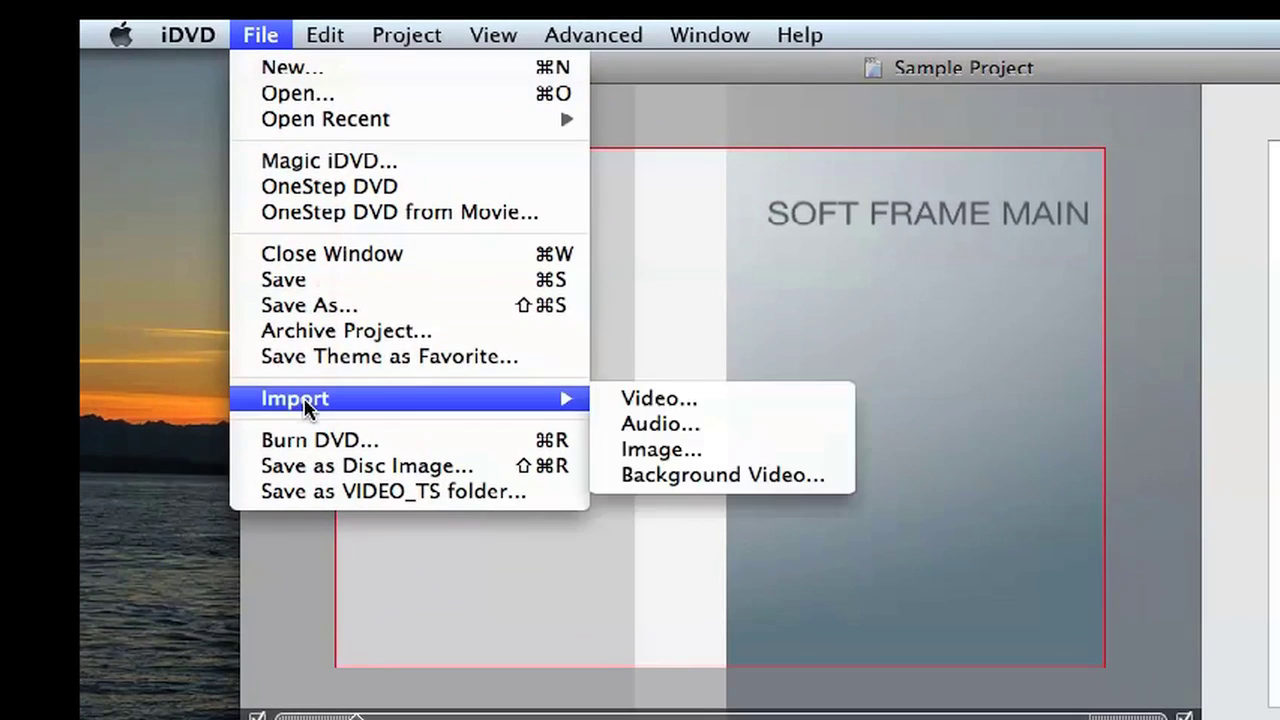
click(708, 402)
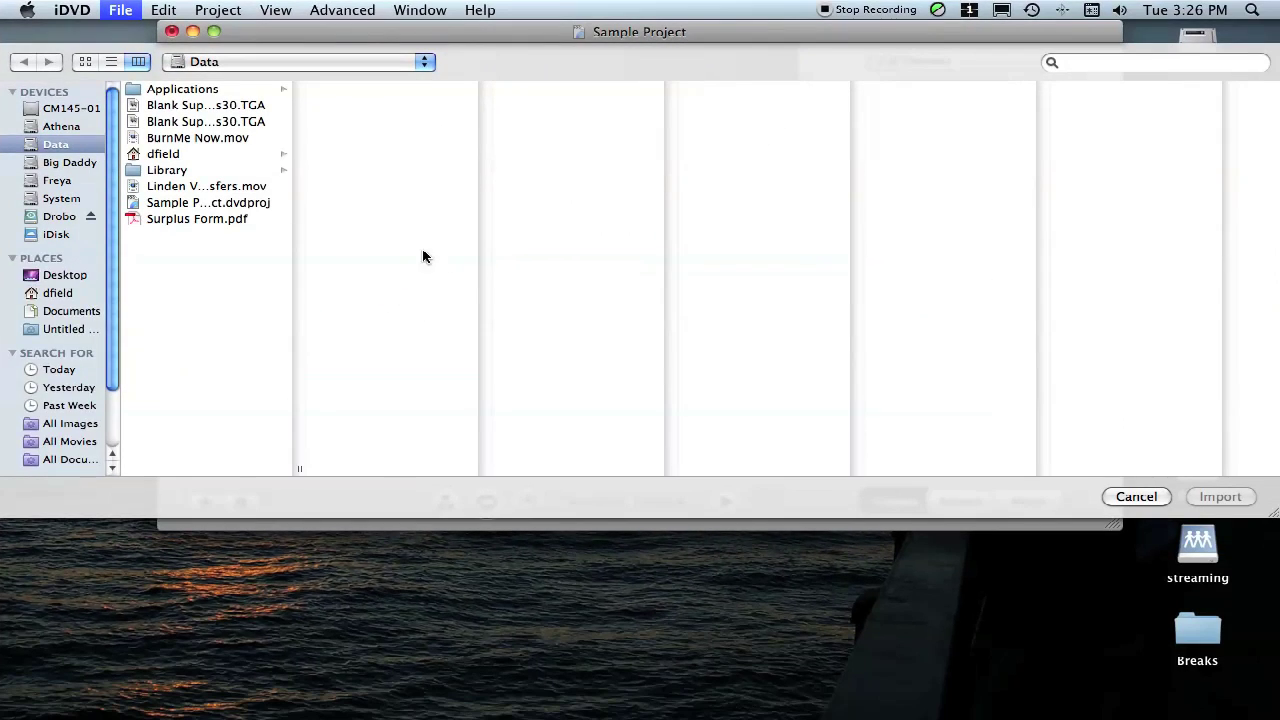
click(190, 187)
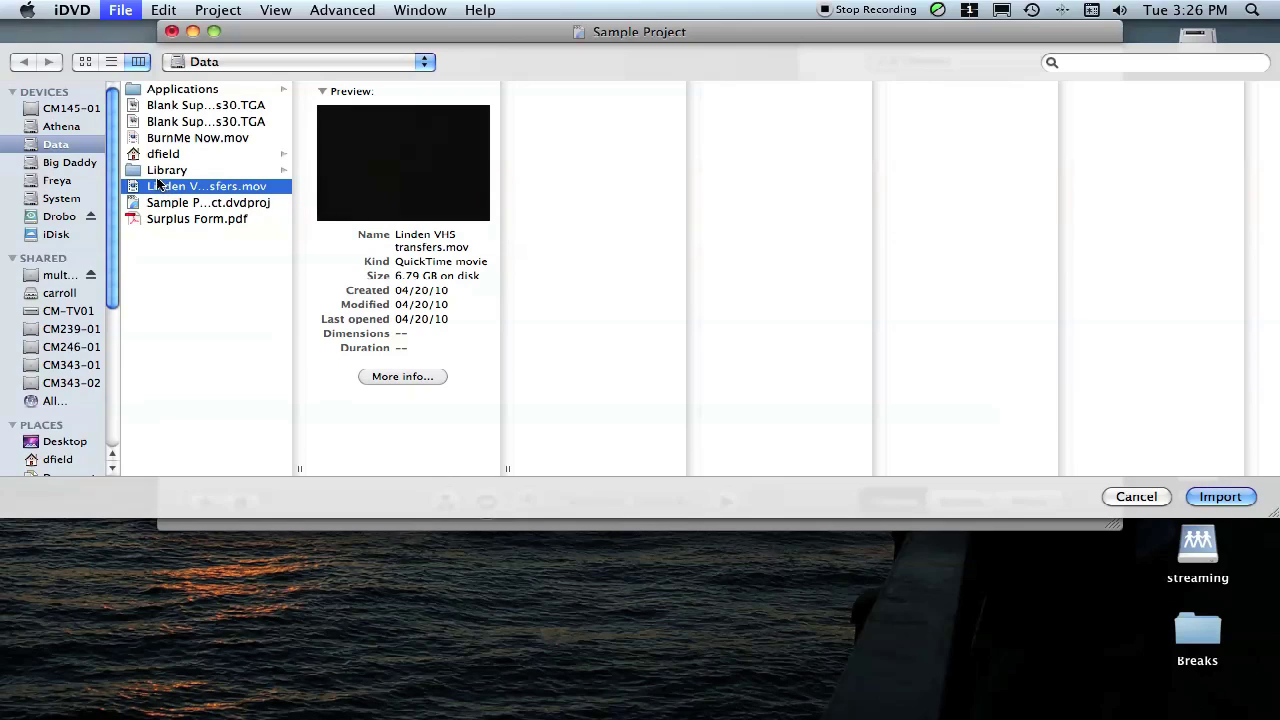
click(1220, 497)
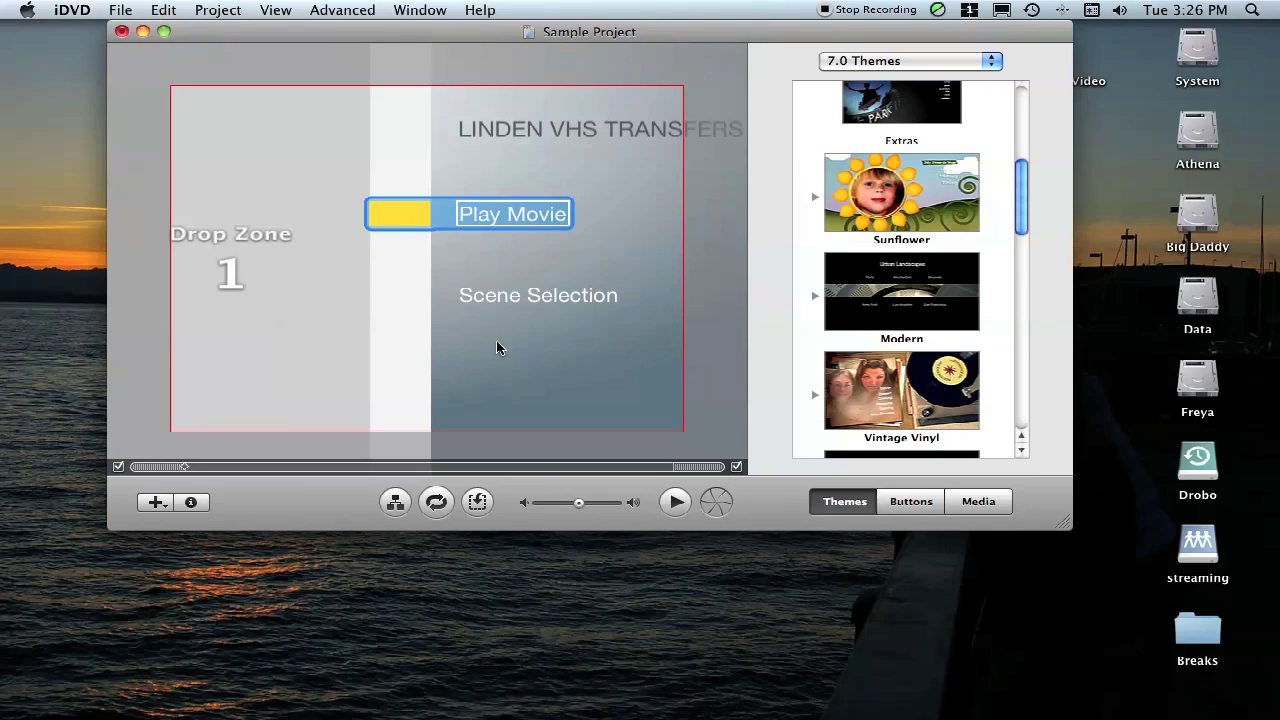
Retitle the menu 'News Reports' and set the title font to bold
click(521, 128)
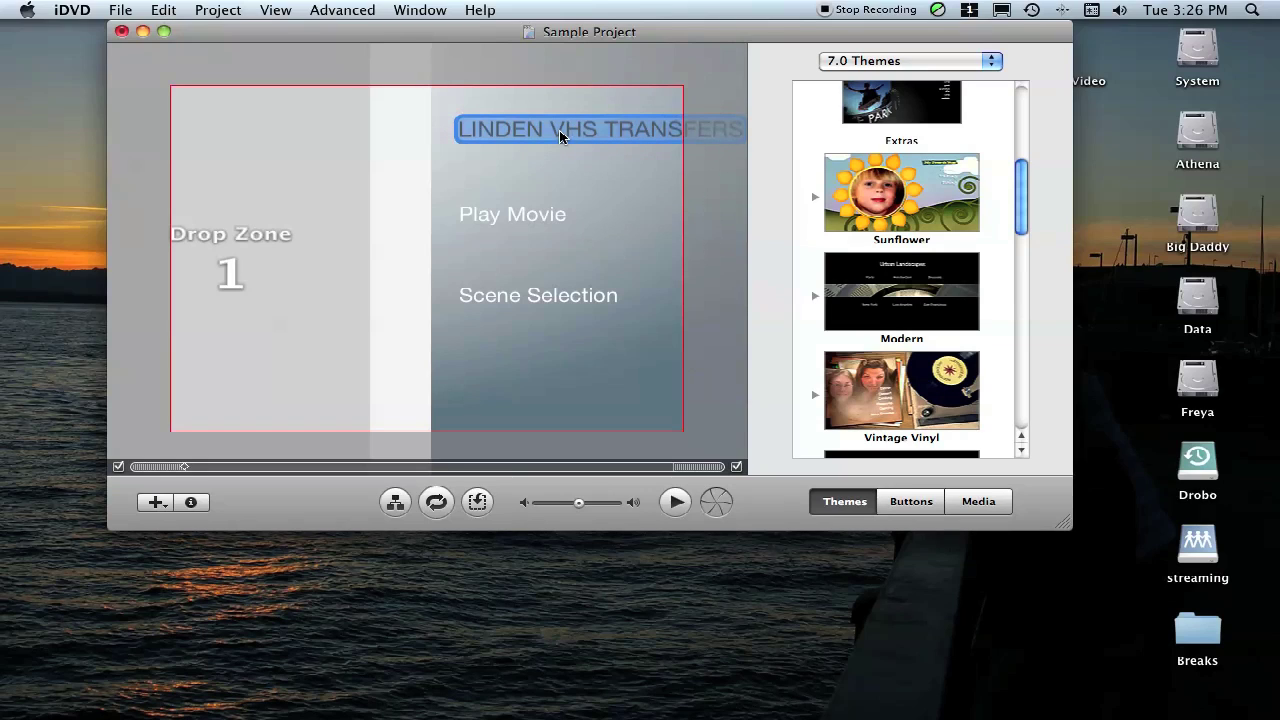
click(562, 137)
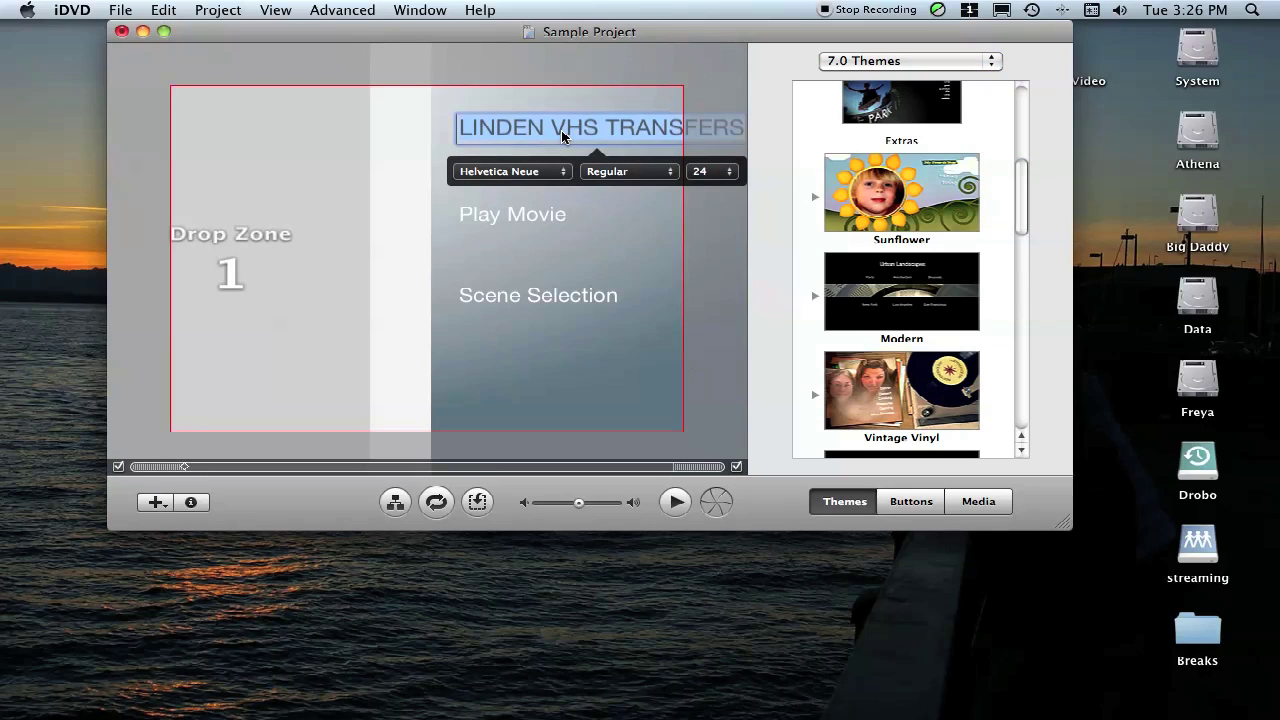
text(News R)
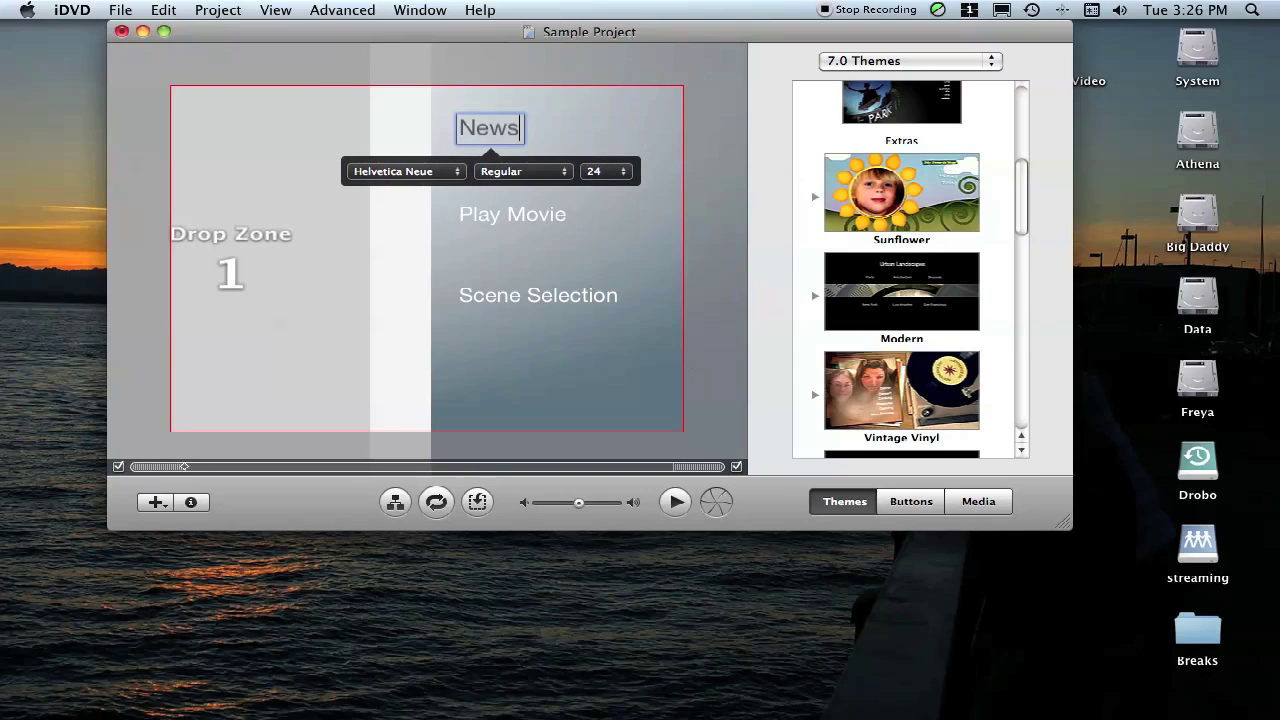
text(eports)
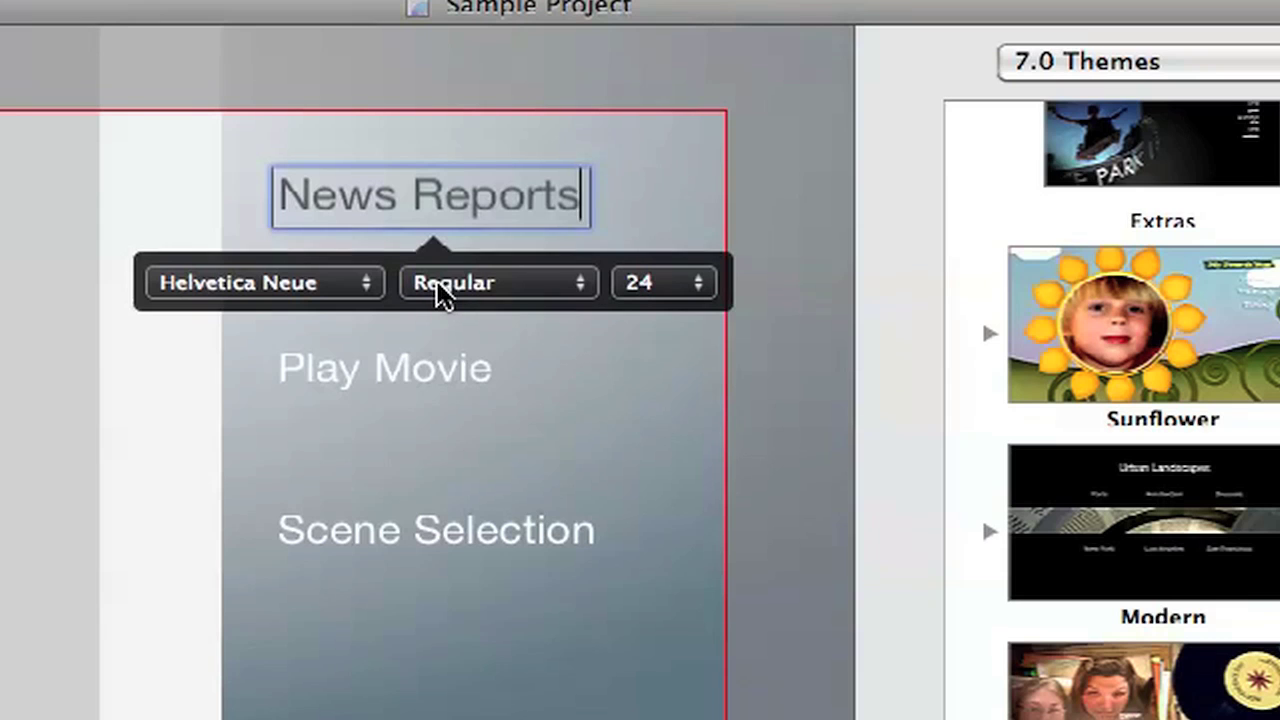
click(437, 290)
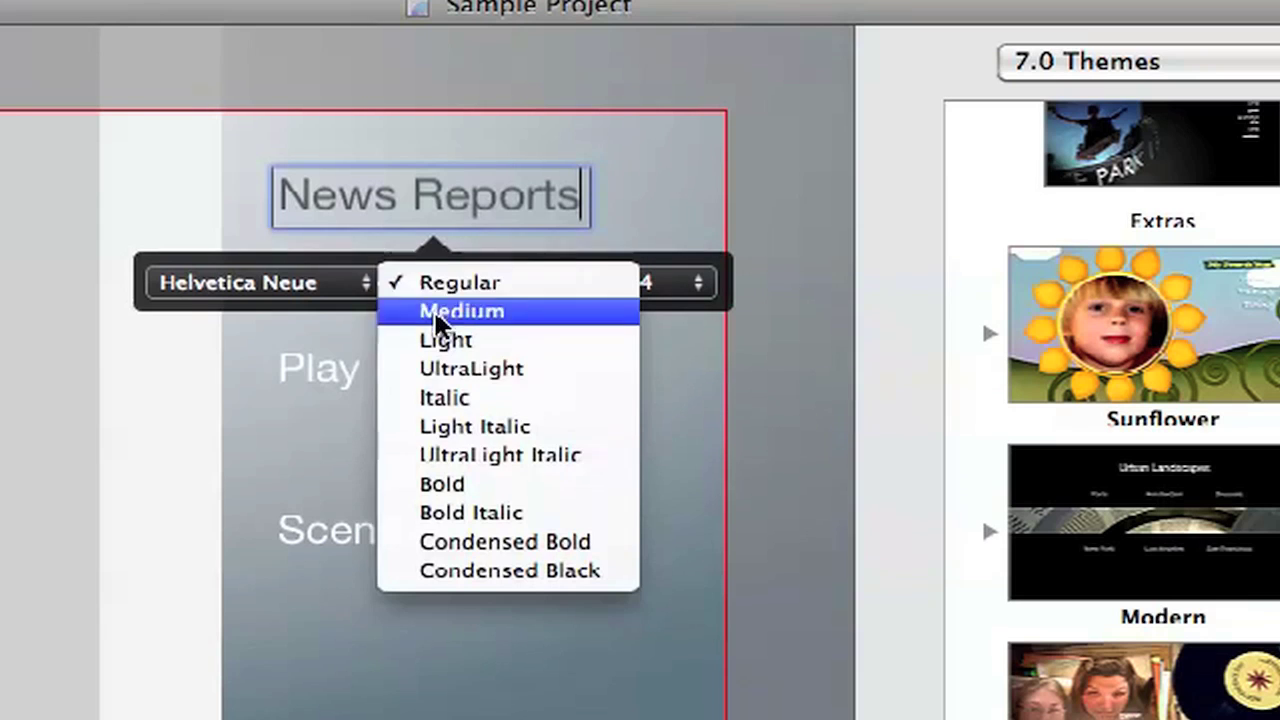
click(452, 486)
click(738, 290)
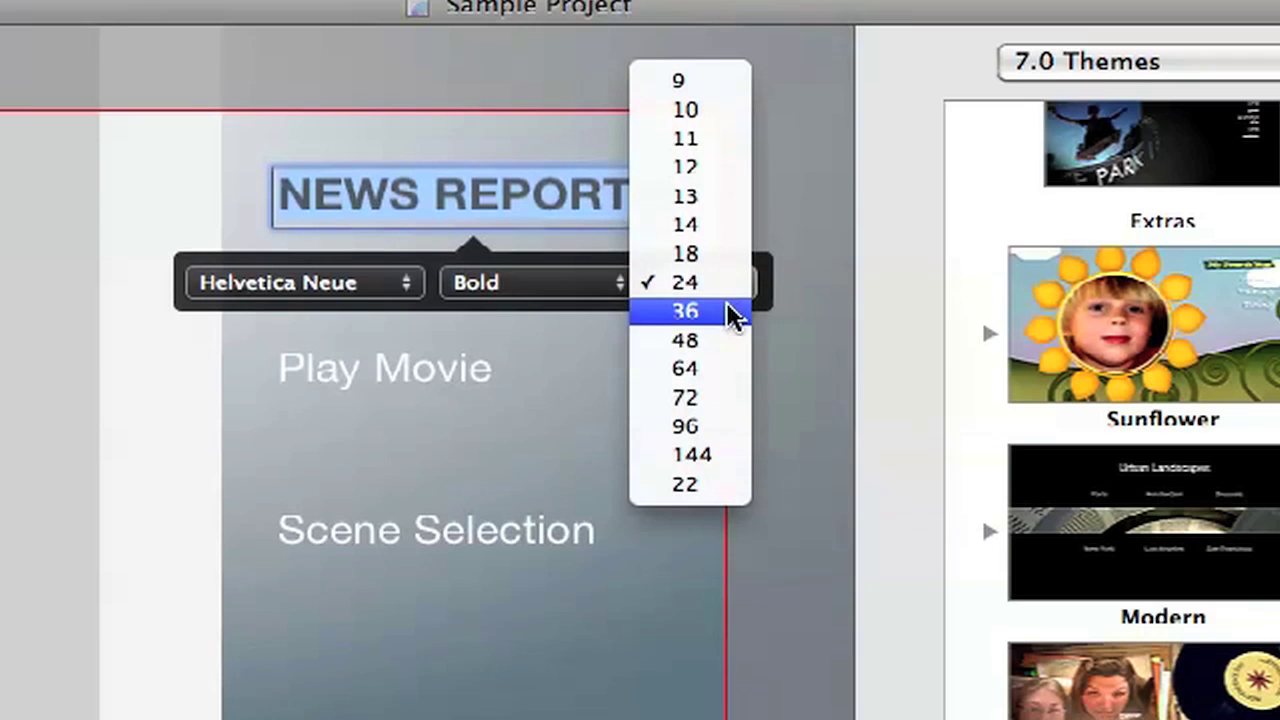
click(733, 312)
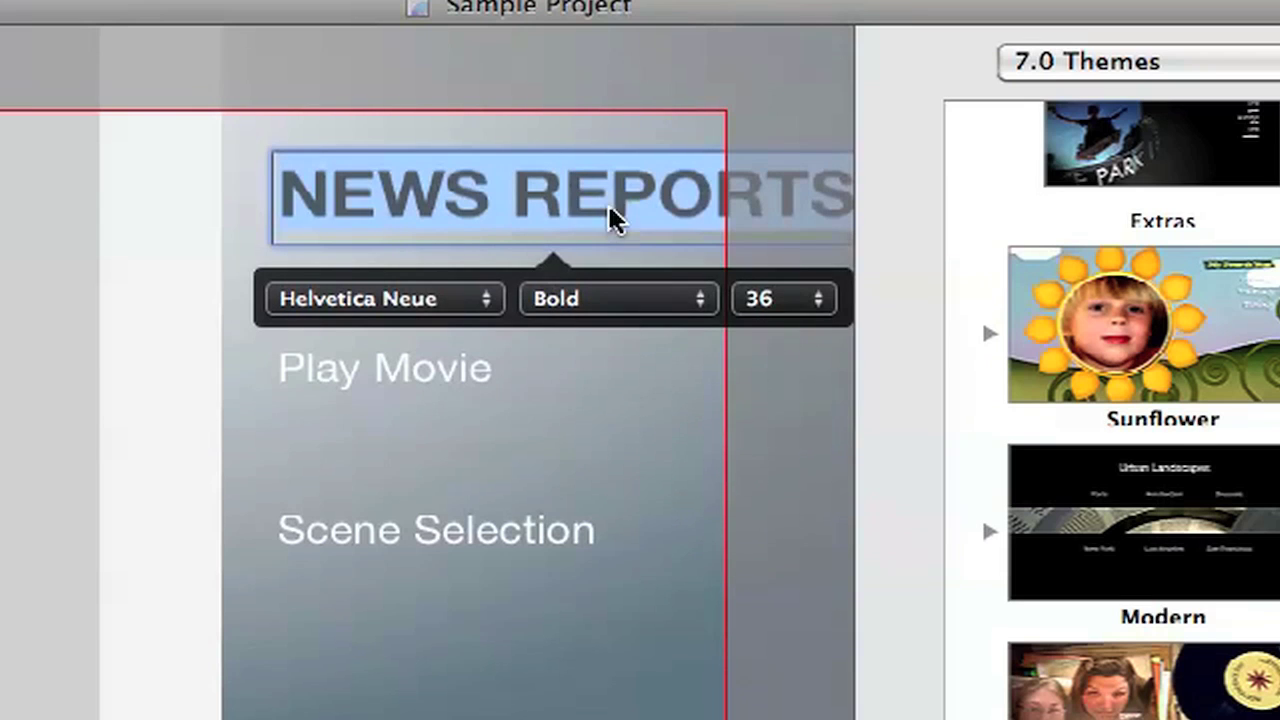
drag(605, 211, 563, 210)
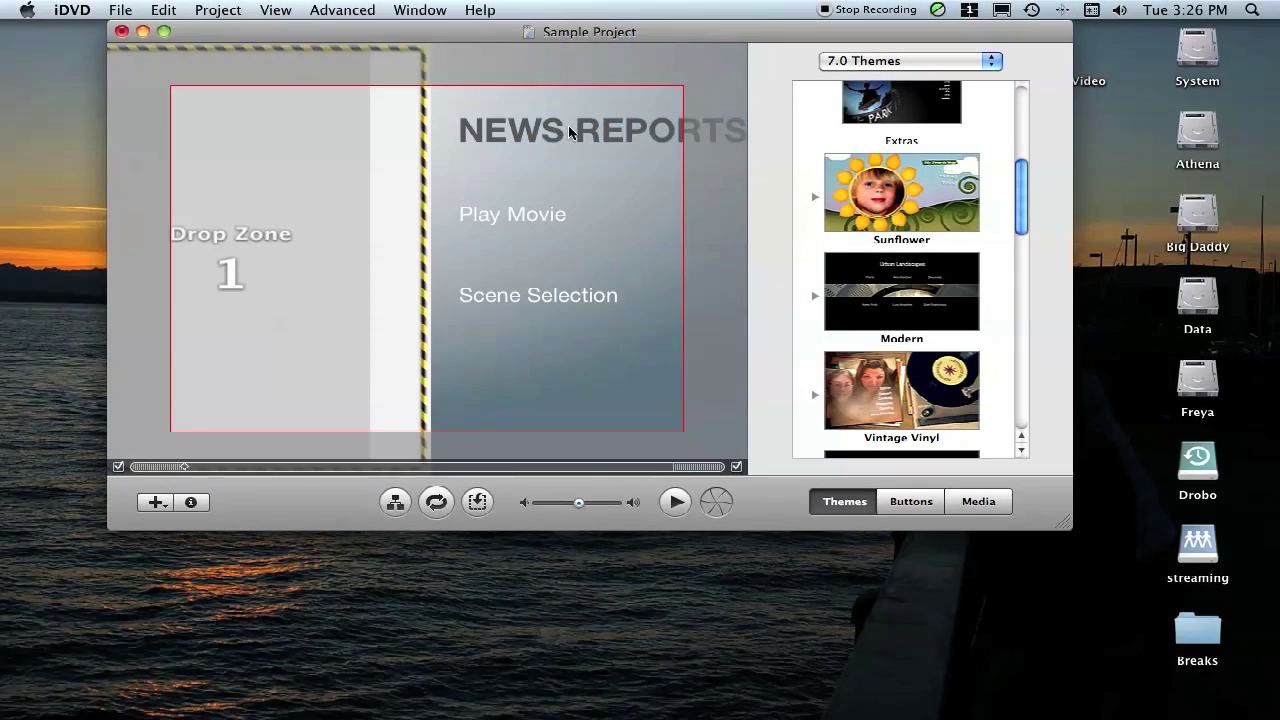
click(545, 161)
Set the NEWS REPORTS title to 24 pt and centre it above the buttons
drag(593, 130, 520, 136)
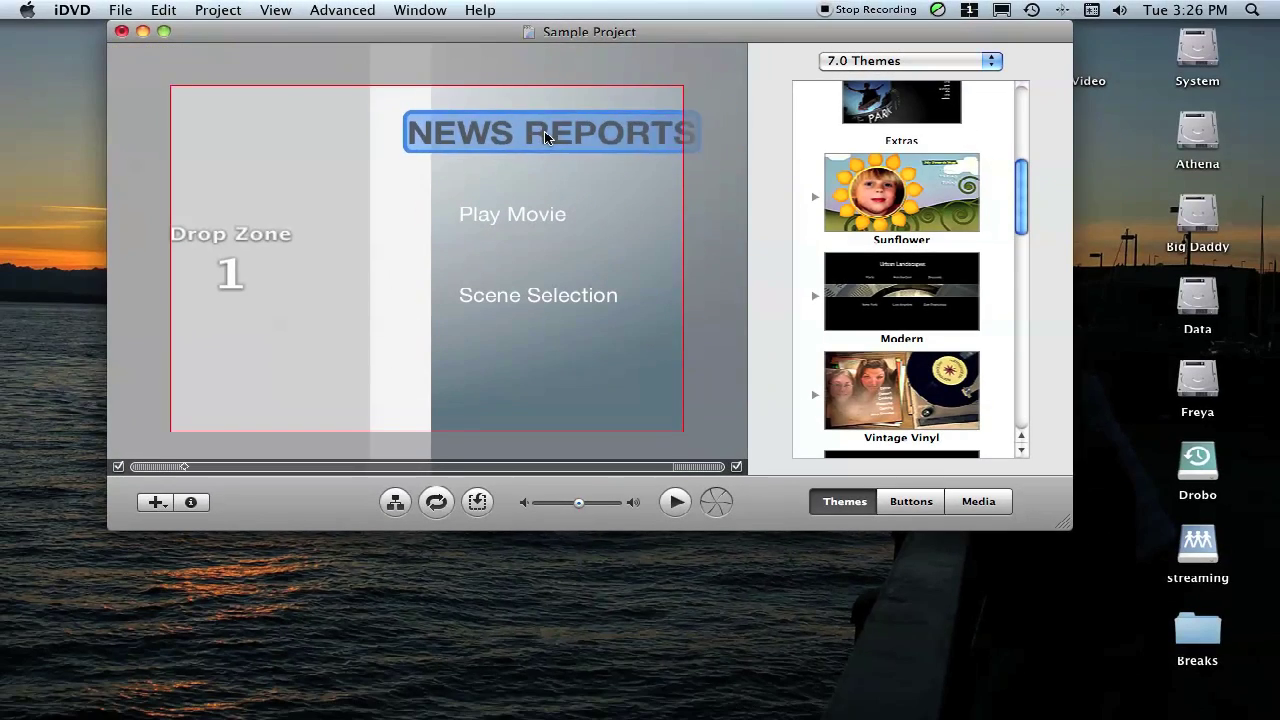
click(549, 133)
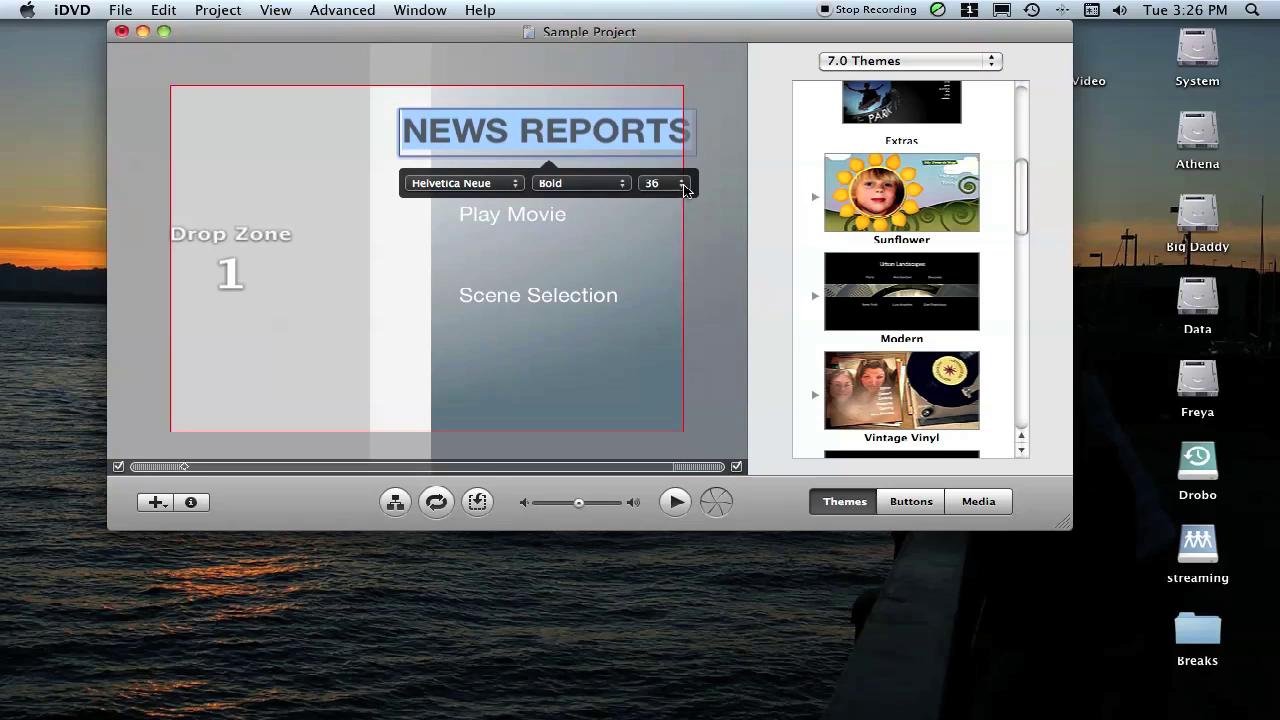
click(684, 185)
click(670, 167)
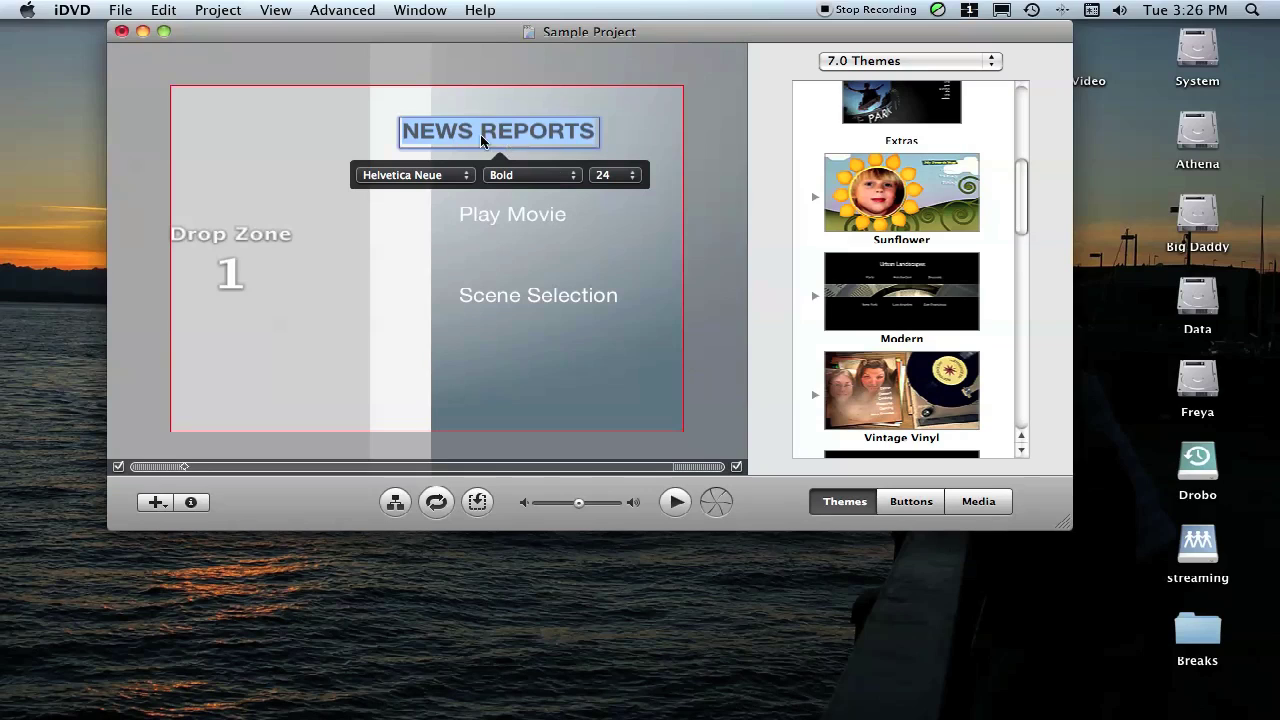
click(512, 138)
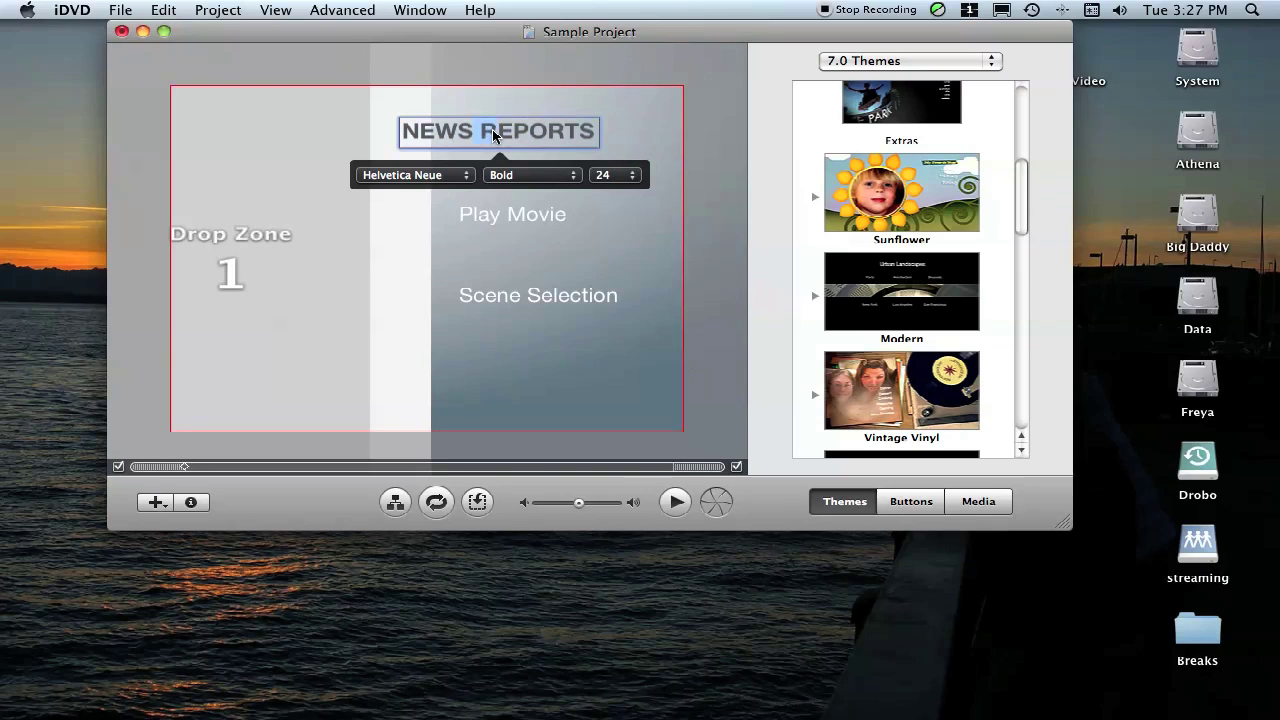
drag(491, 131, 557, 131)
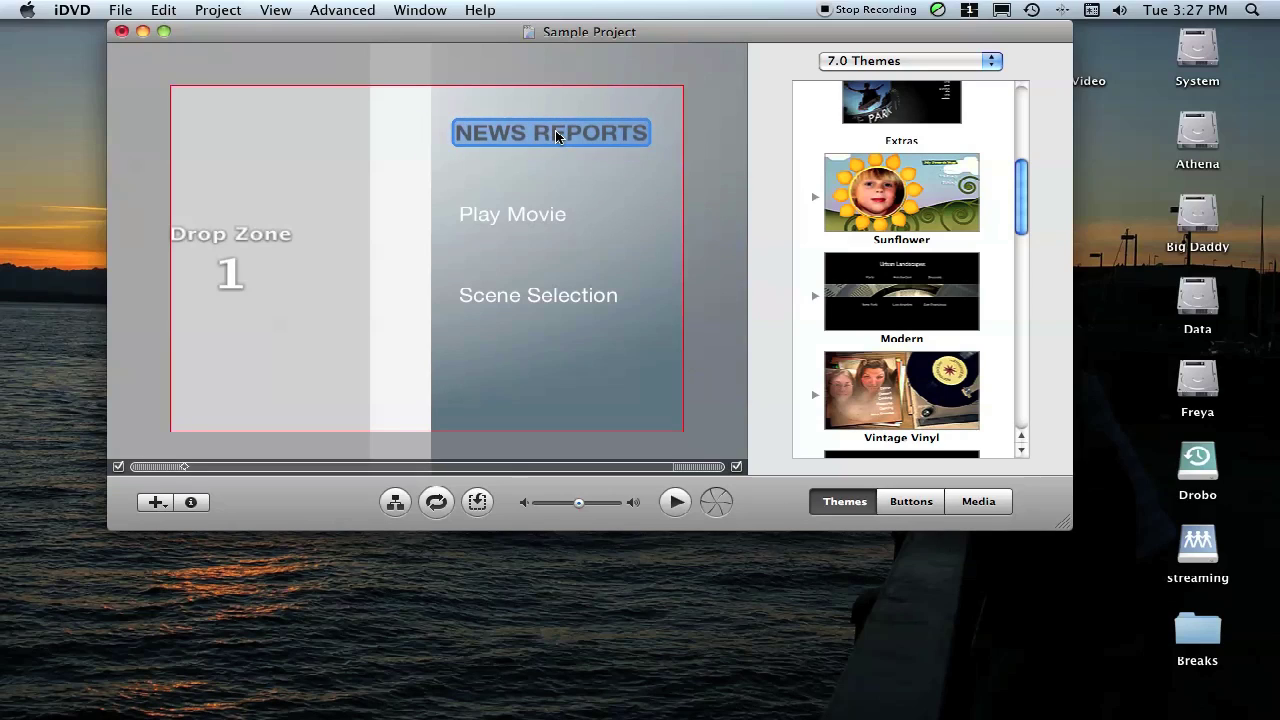
Change the first button's label from 'Play Movie' to 'Play All' by replacing 'Movie' with 'All'
click(476, 214)
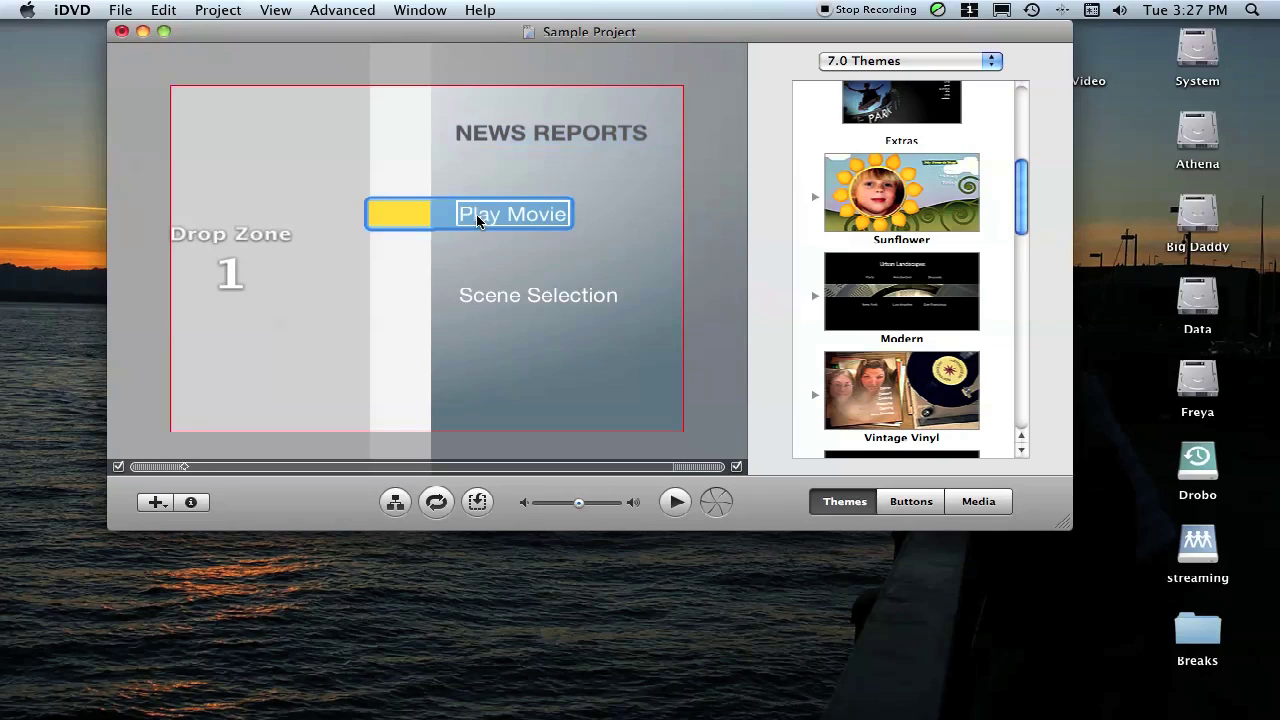
click(481, 298)
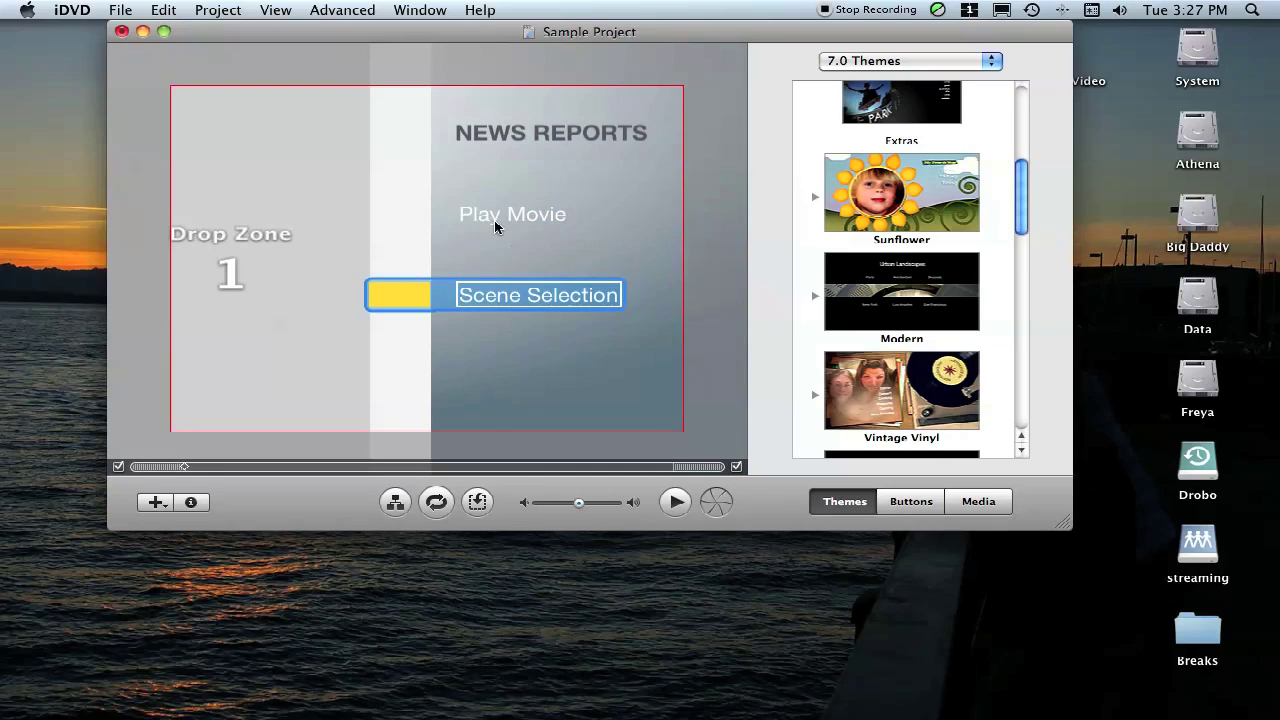
click(492, 216)
click(489, 296)
click(486, 295)
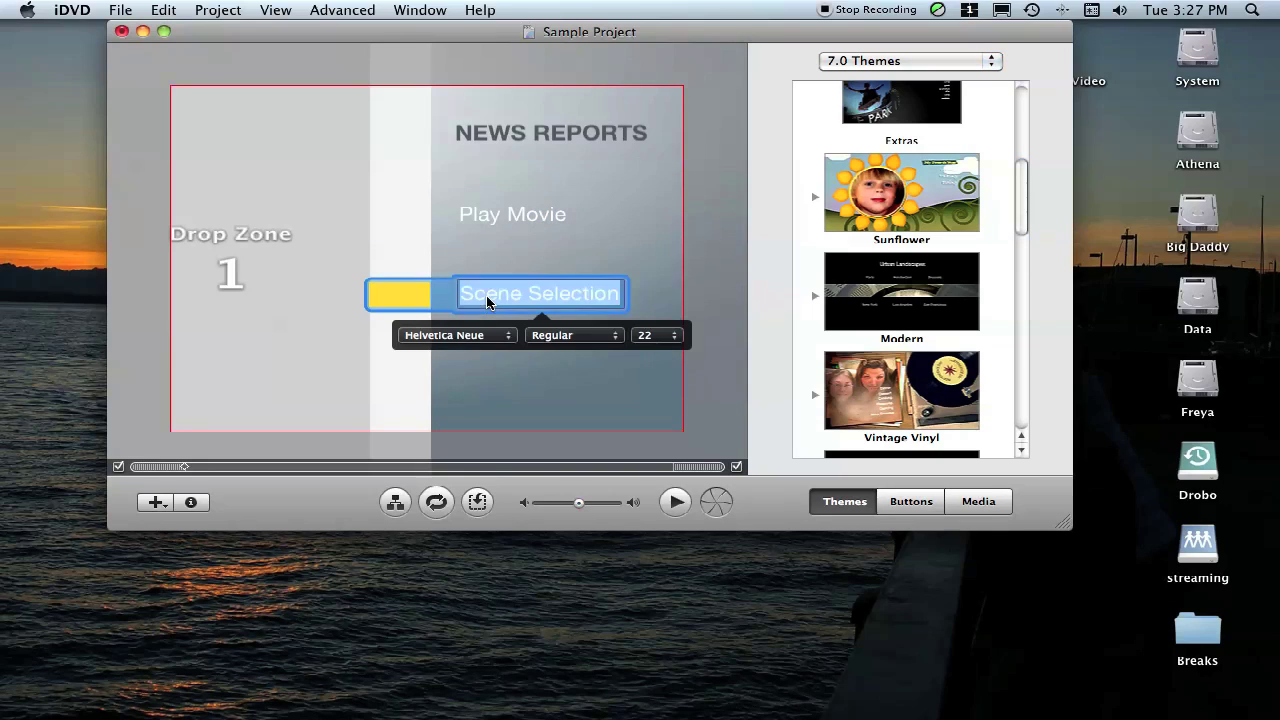
click(502, 216)
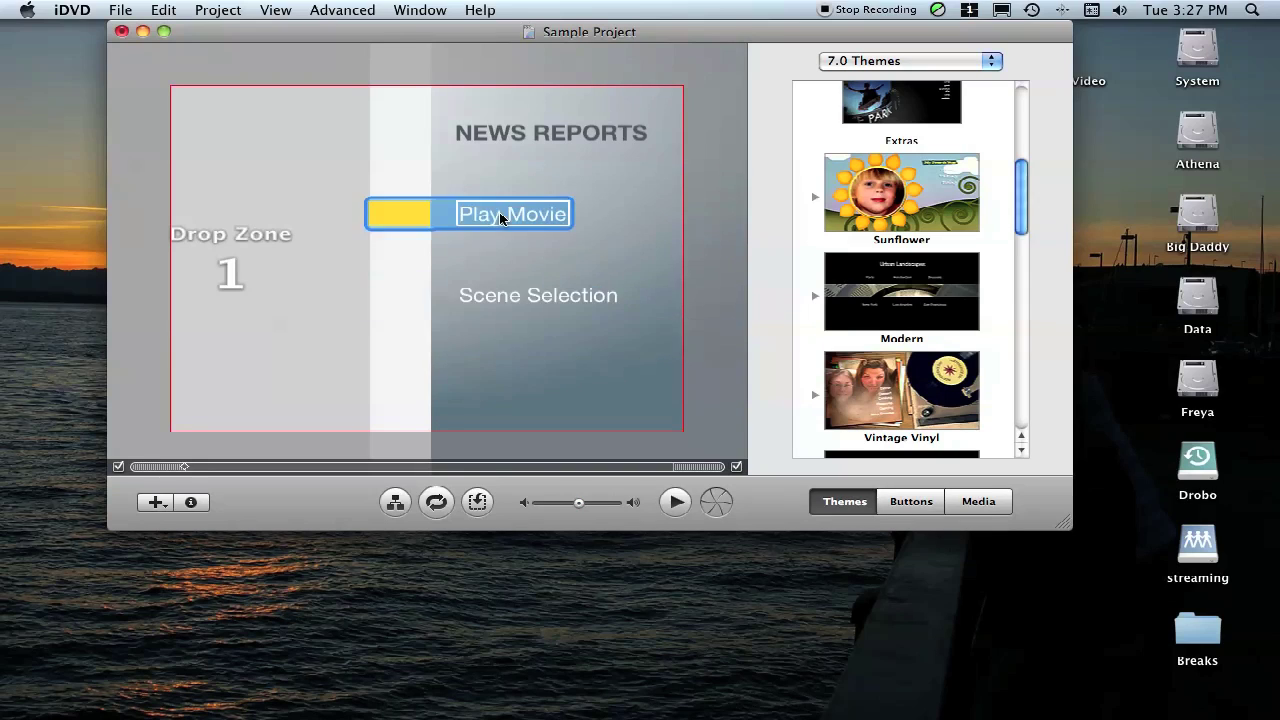
click(492, 216)
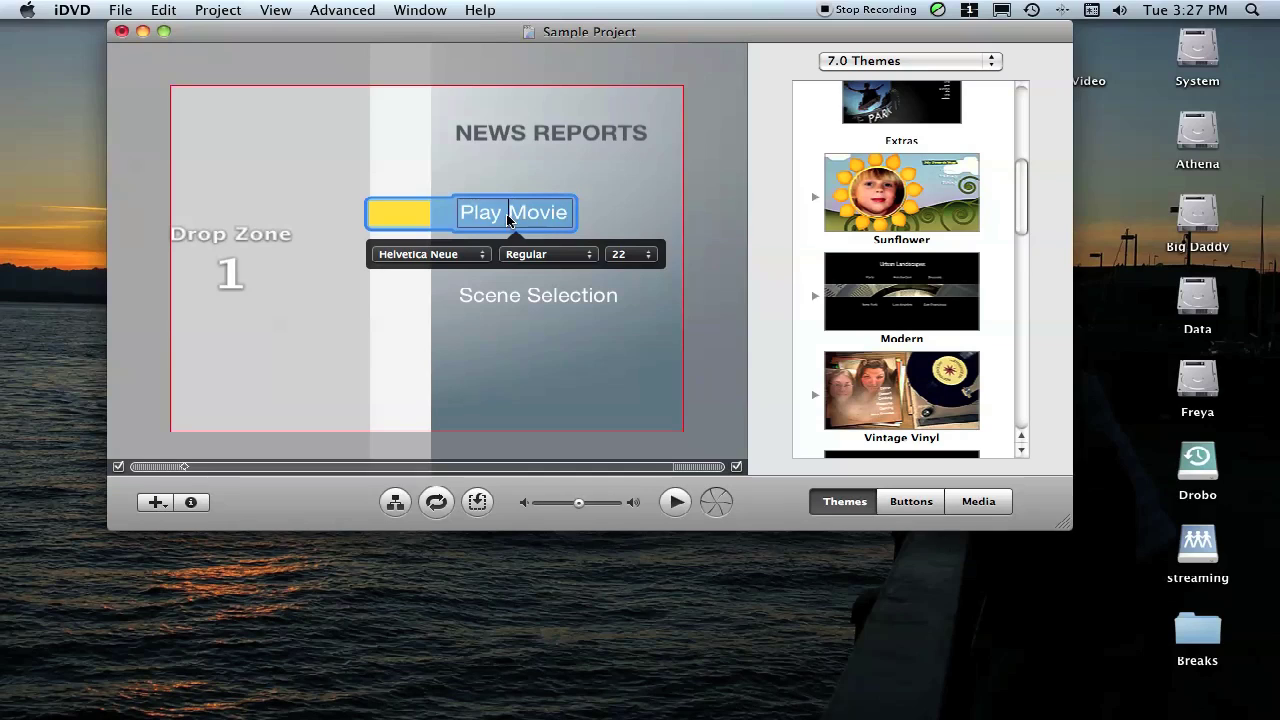
double_click(563, 215)
text(All)
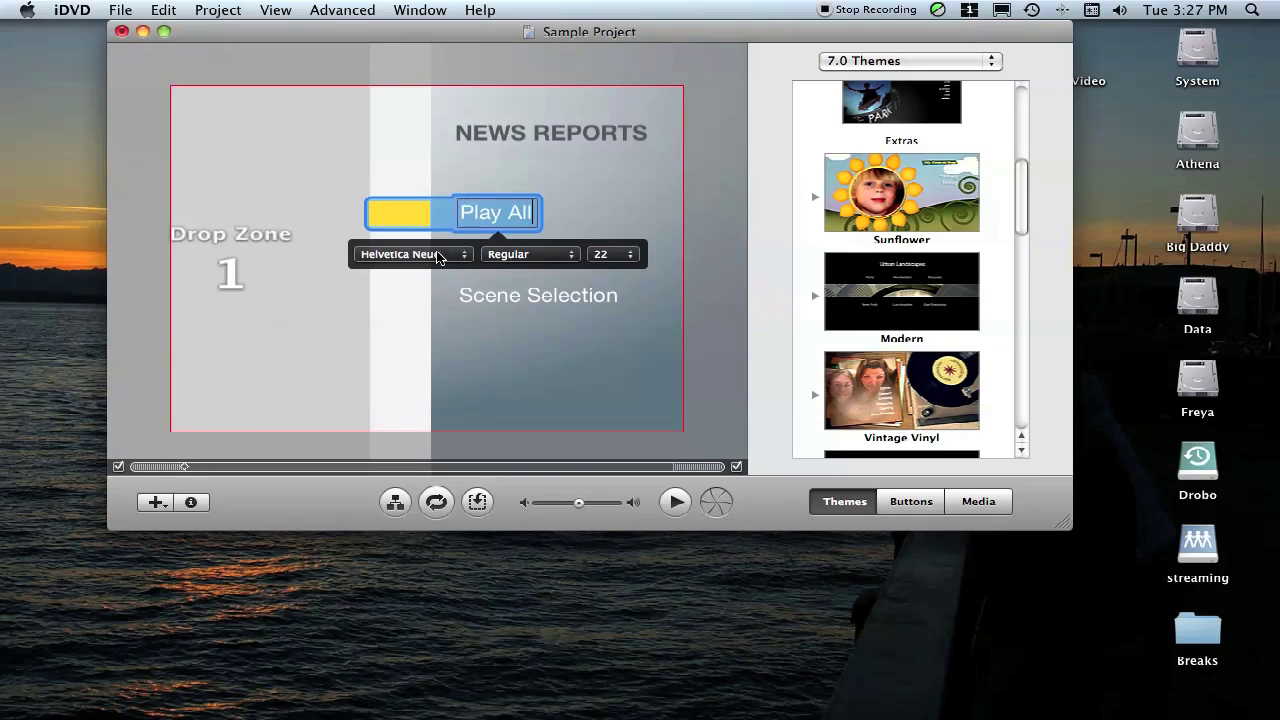
click(610, 208)
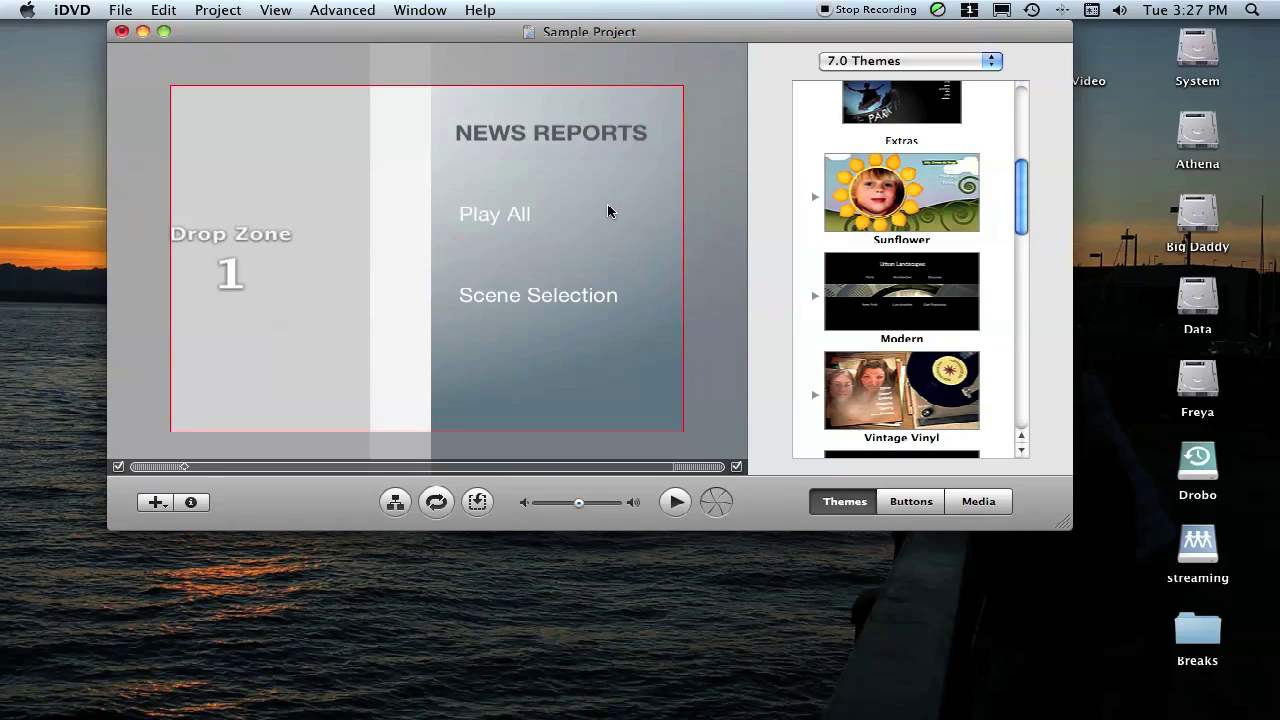
click(484, 216)
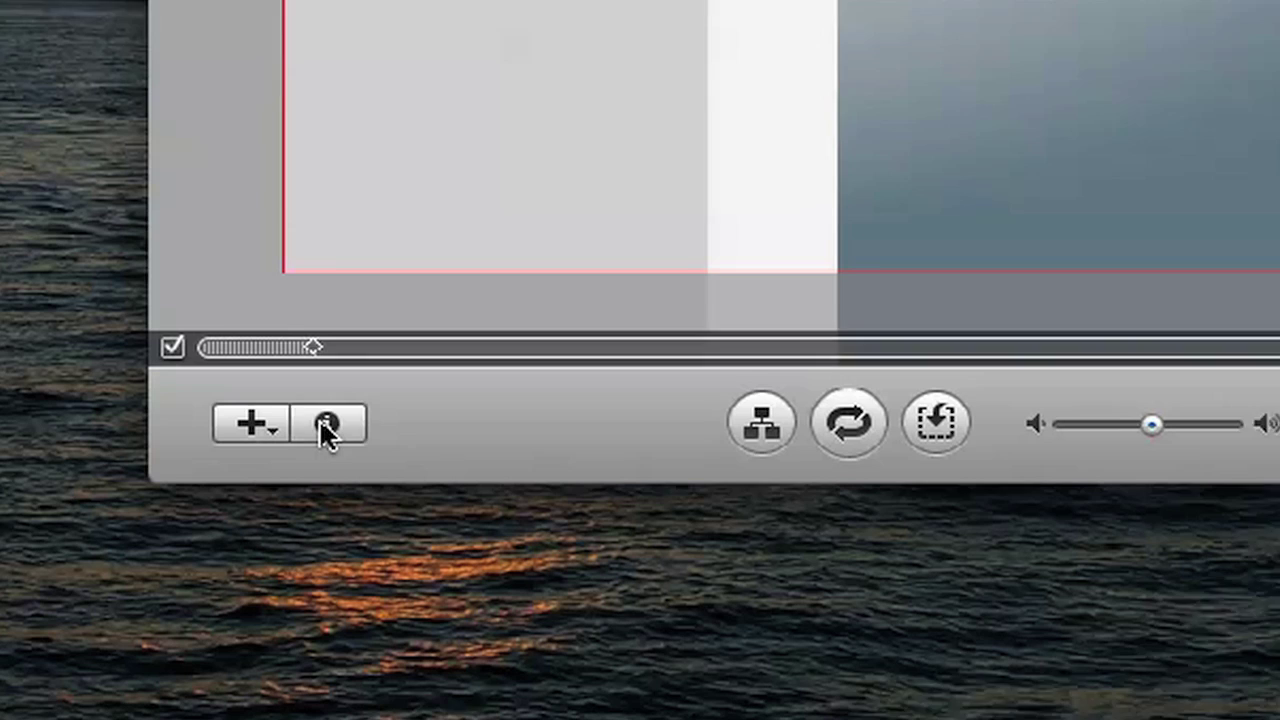
Turn on a shadow for the Play All text, trying red, light orange and white colours
click(191, 502)
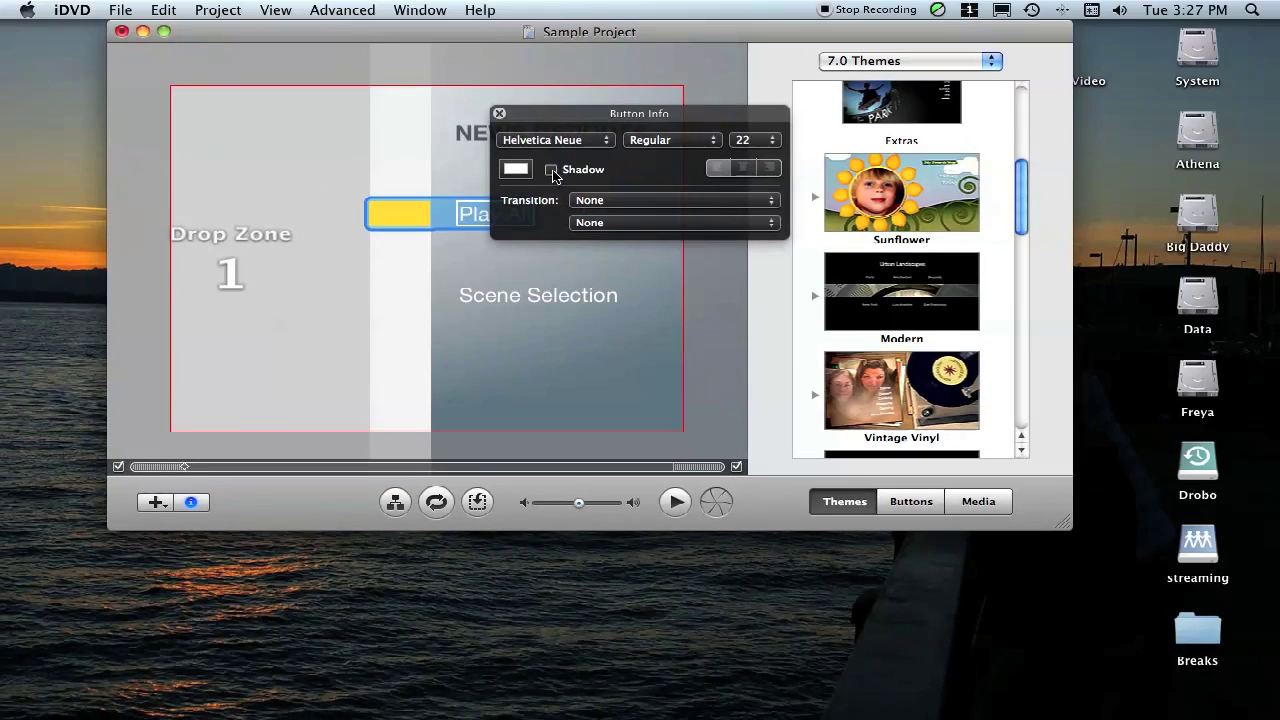
drag(569, 118, 720, 114)
click(701, 166)
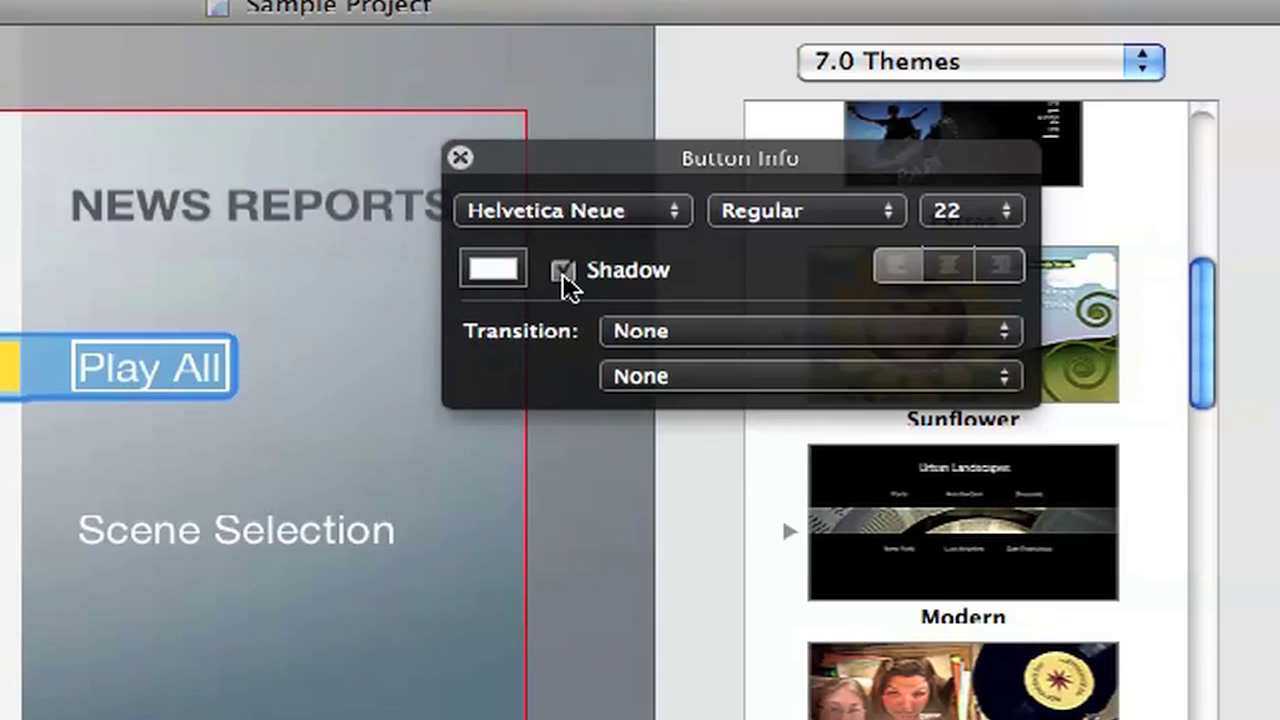
click(510, 274)
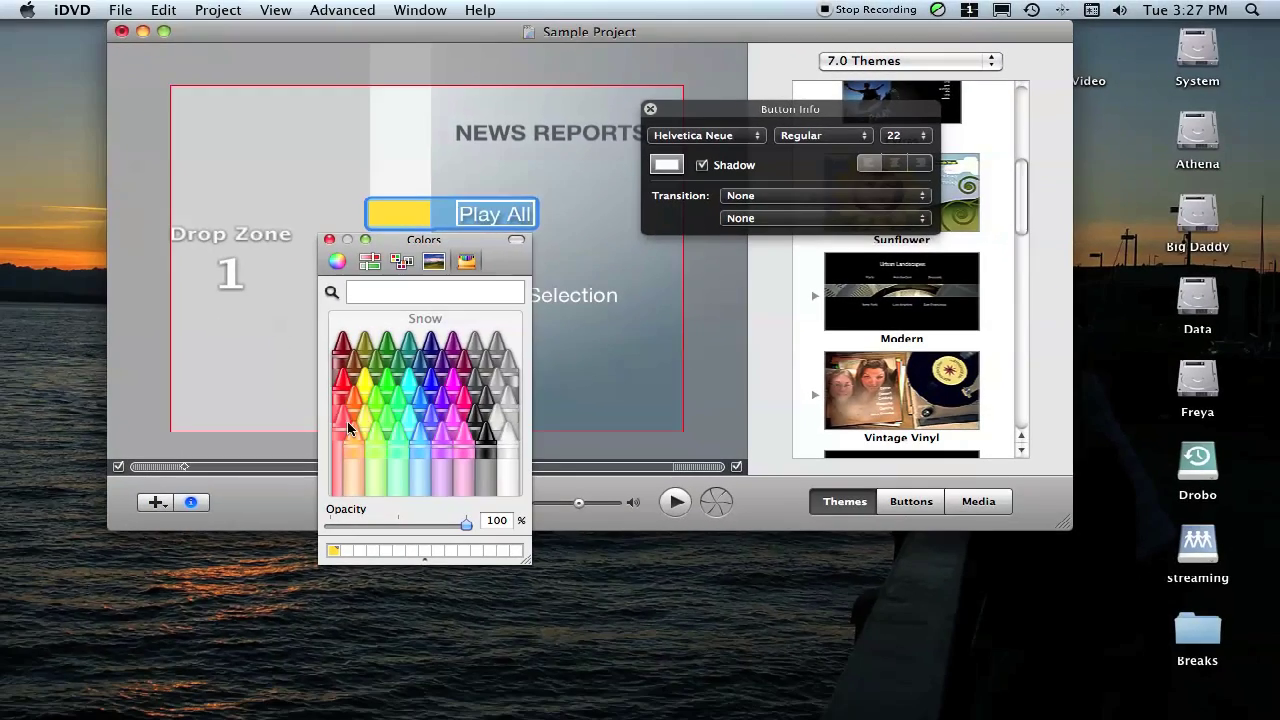
click(0, 715)
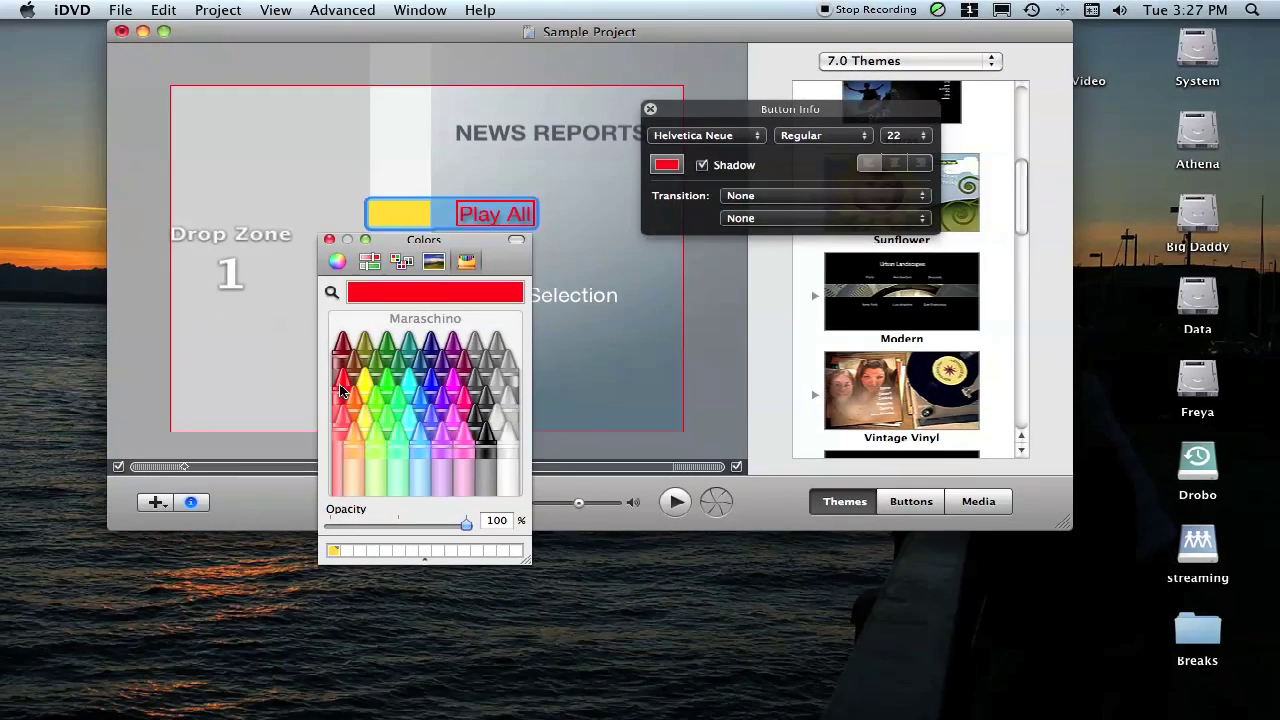
click(348, 449)
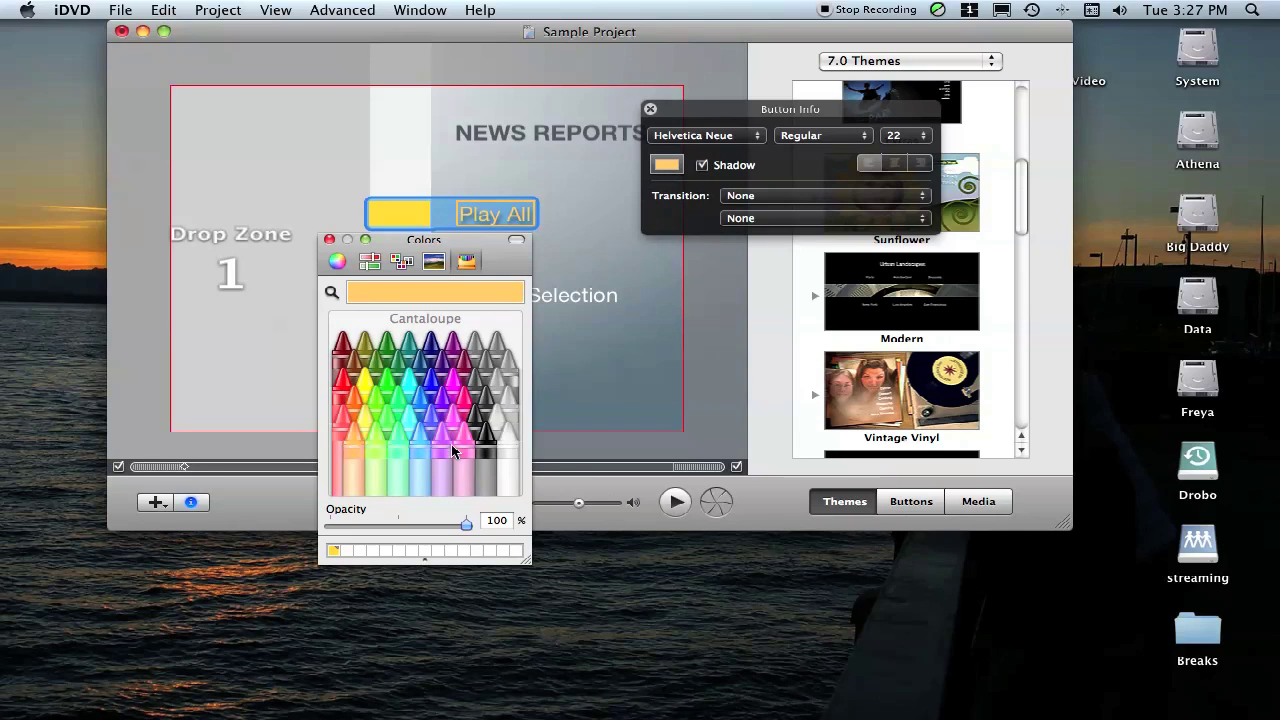
click(509, 453)
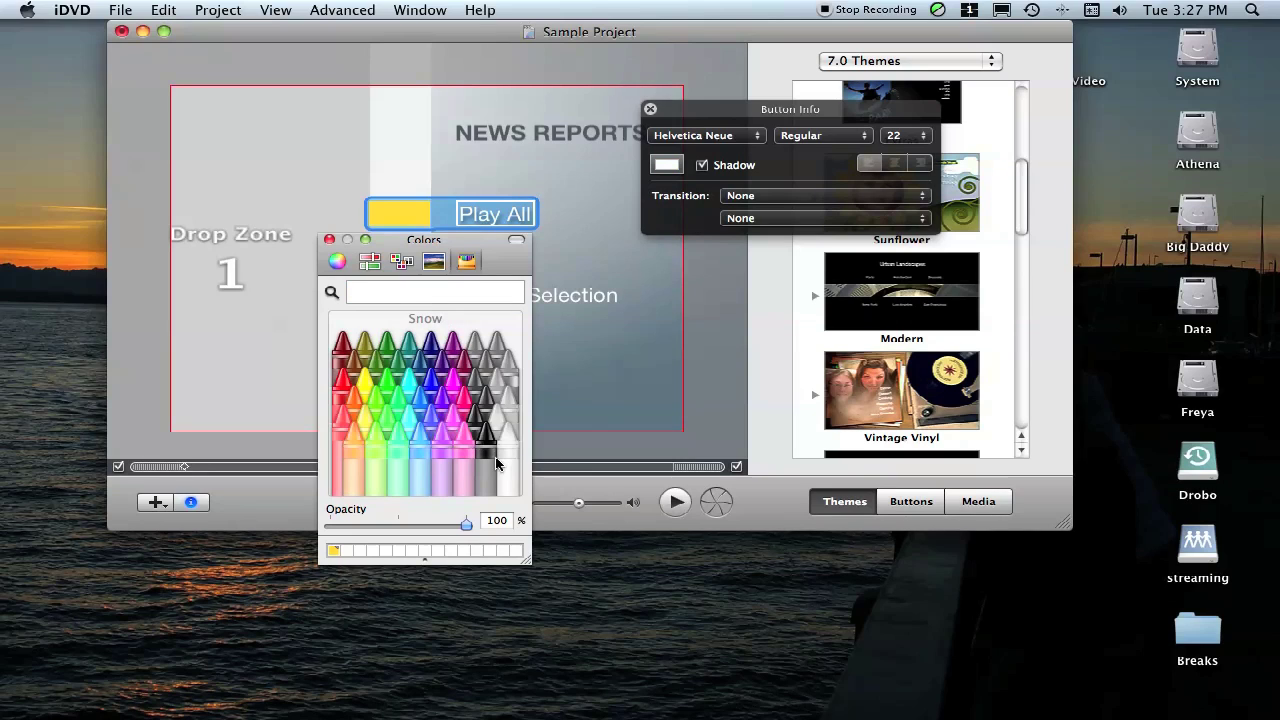
click(329, 240)
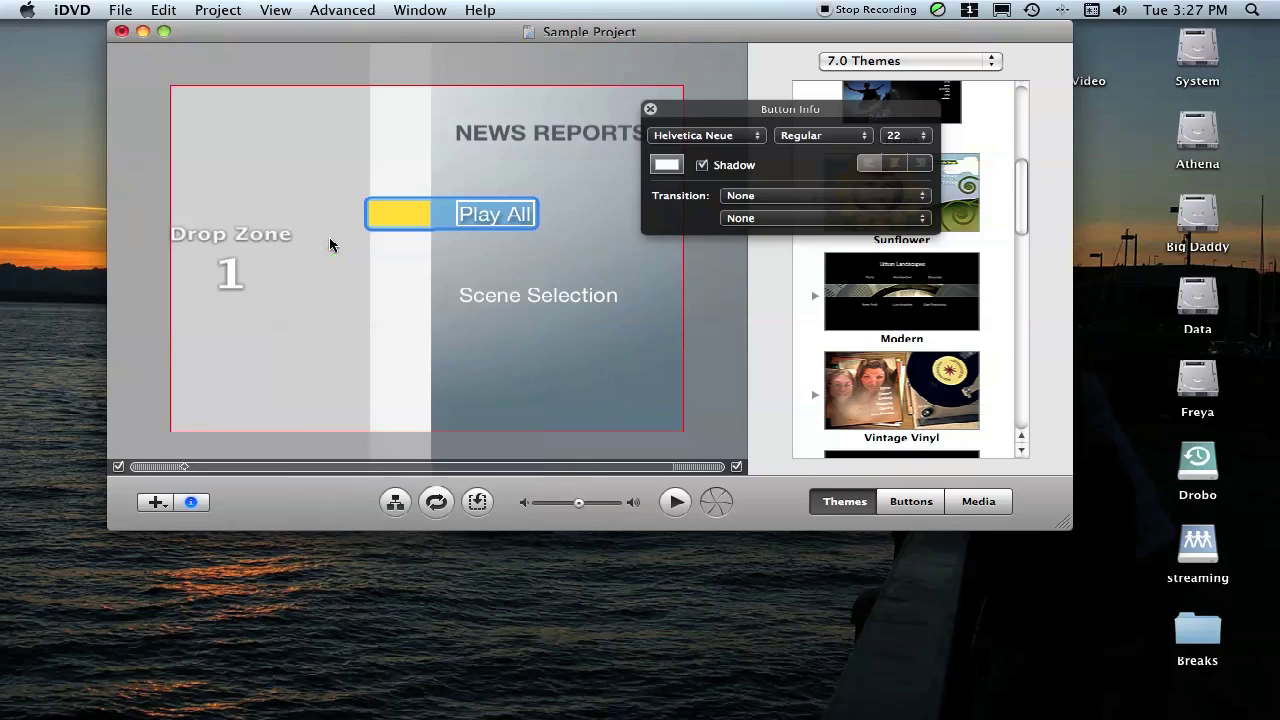
Give the Scene Selection button text a shadow and black Licorice colour
click(582, 298)
click(702, 165)
click(666, 165)
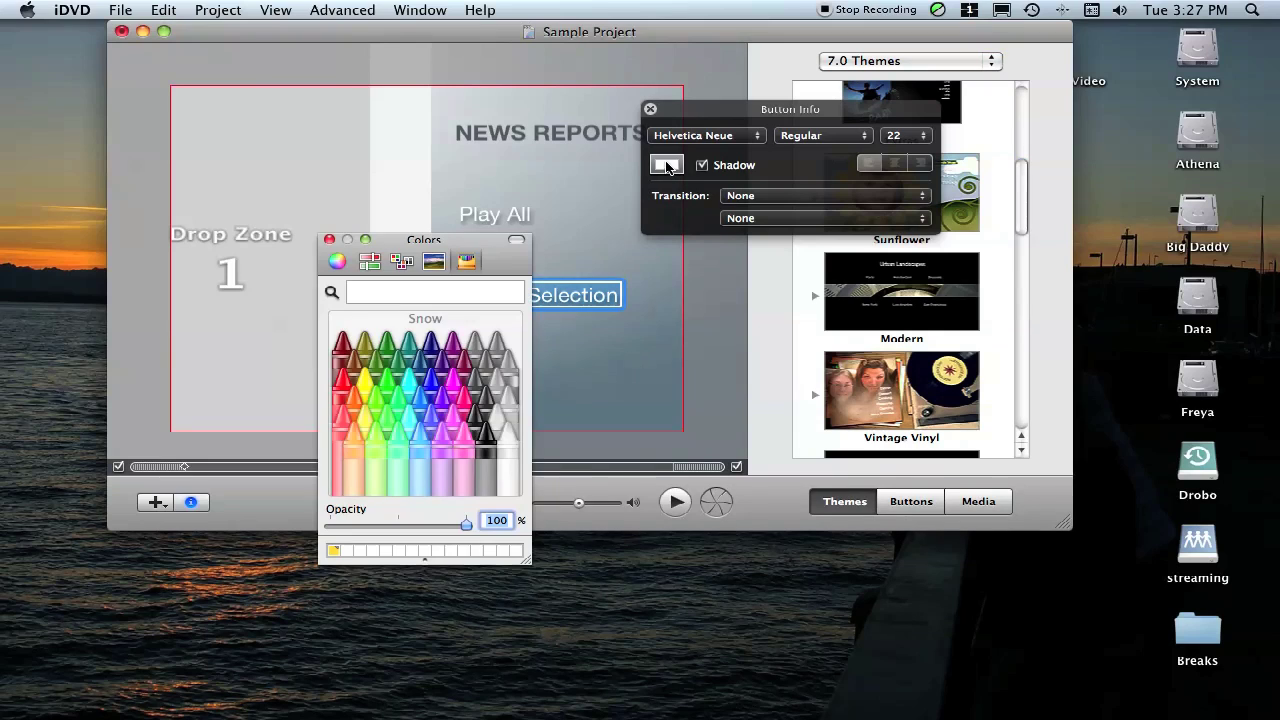
click(483, 458)
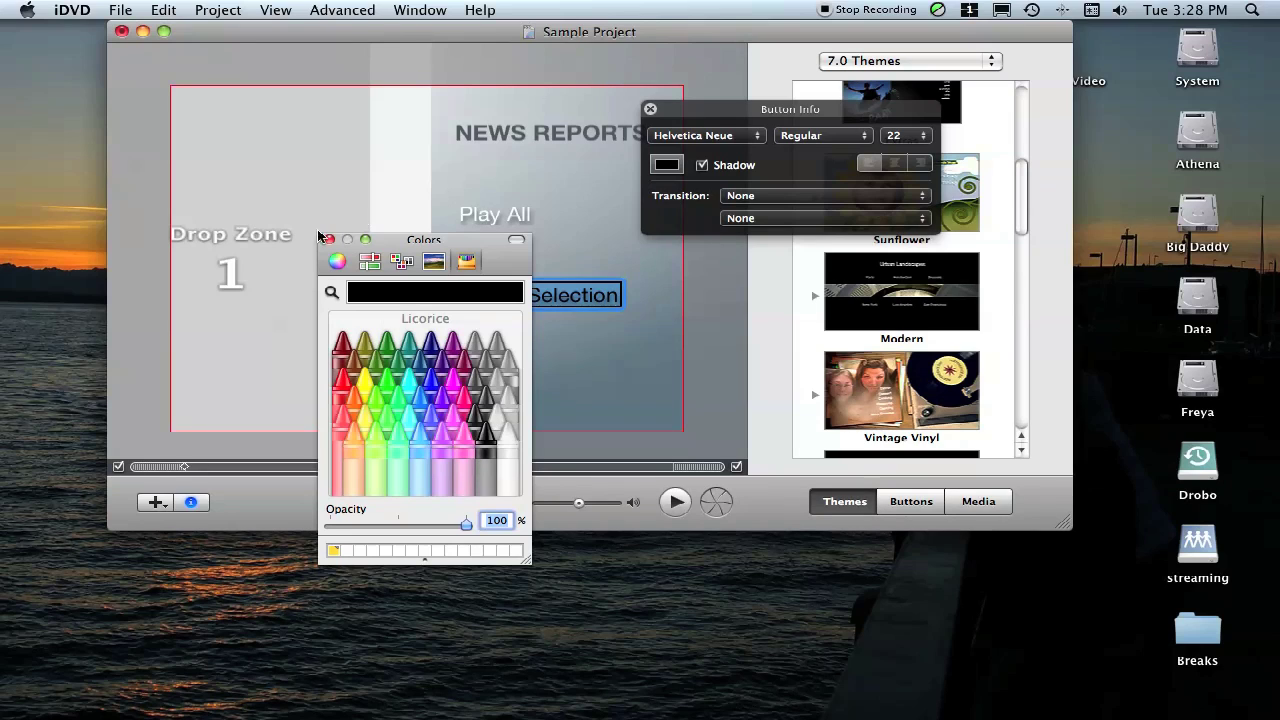
Change the Play All button text to black Licorice as well
drag(443, 242, 299, 235)
click(495, 218)
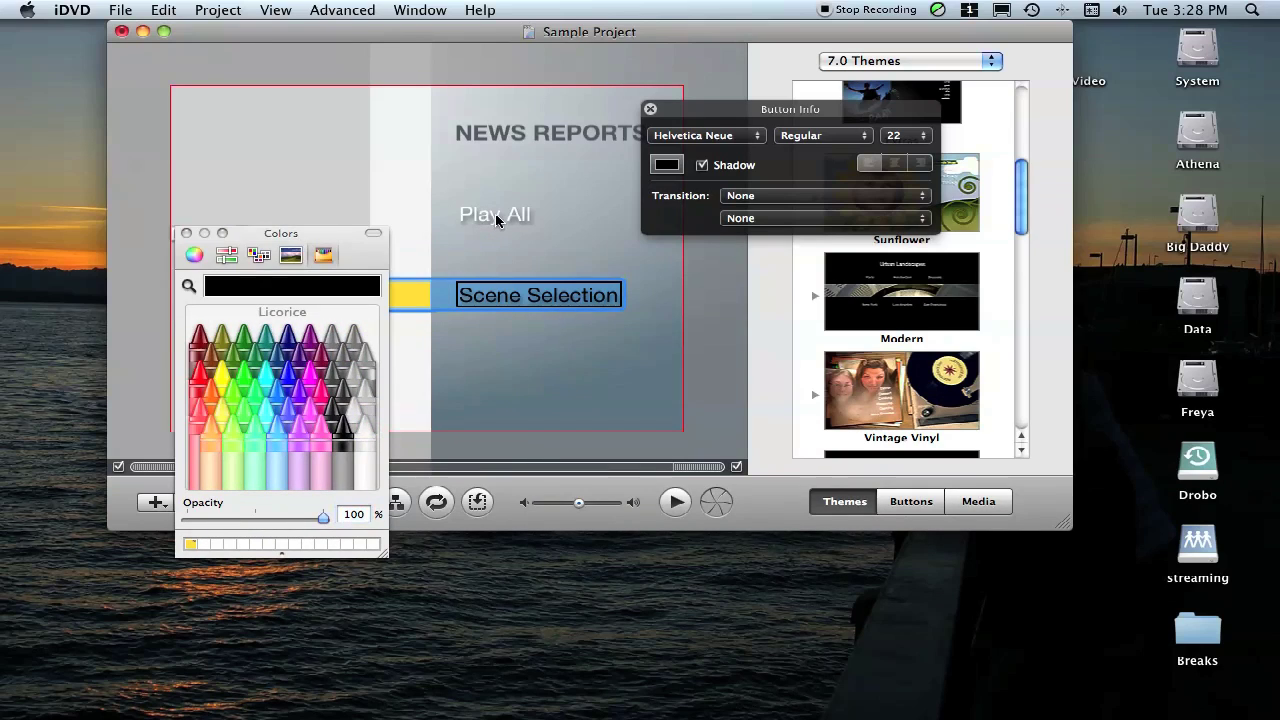
click(497, 219)
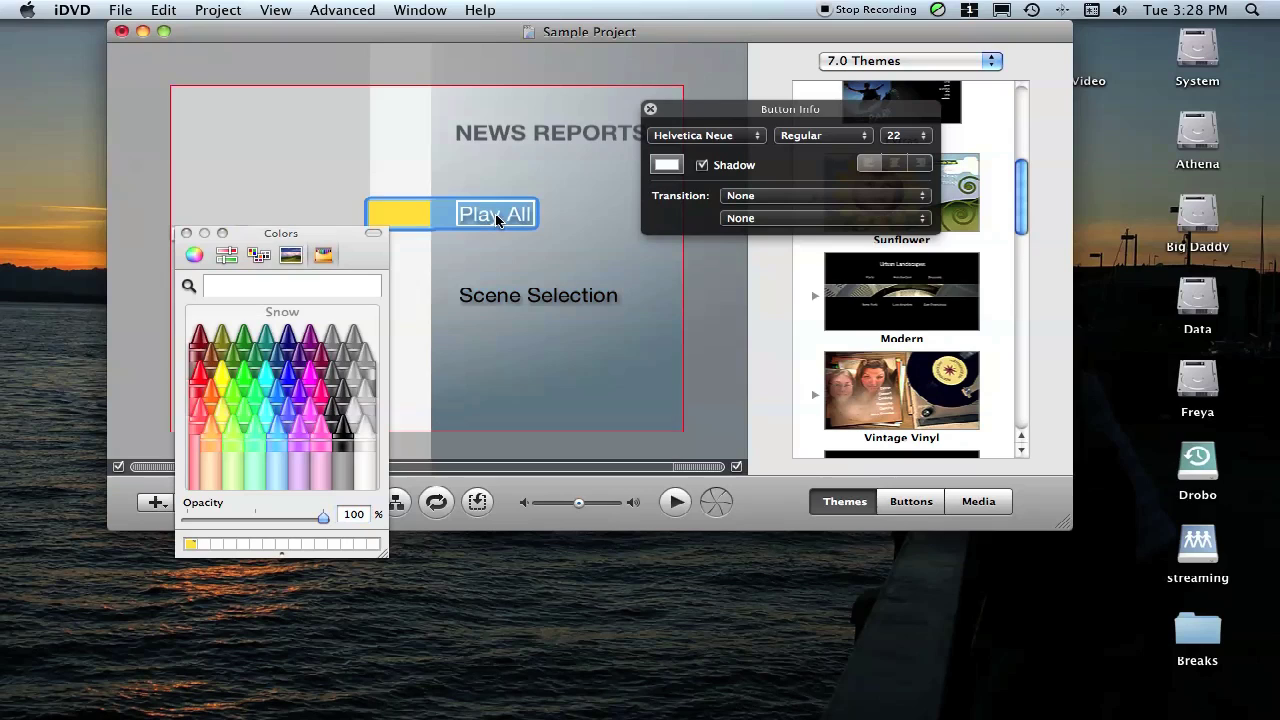
click(344, 454)
Open the SCENES 1-6 chapter submenu from Scene Selection, then return to the NEWS REPORTS menu
click(562, 228)
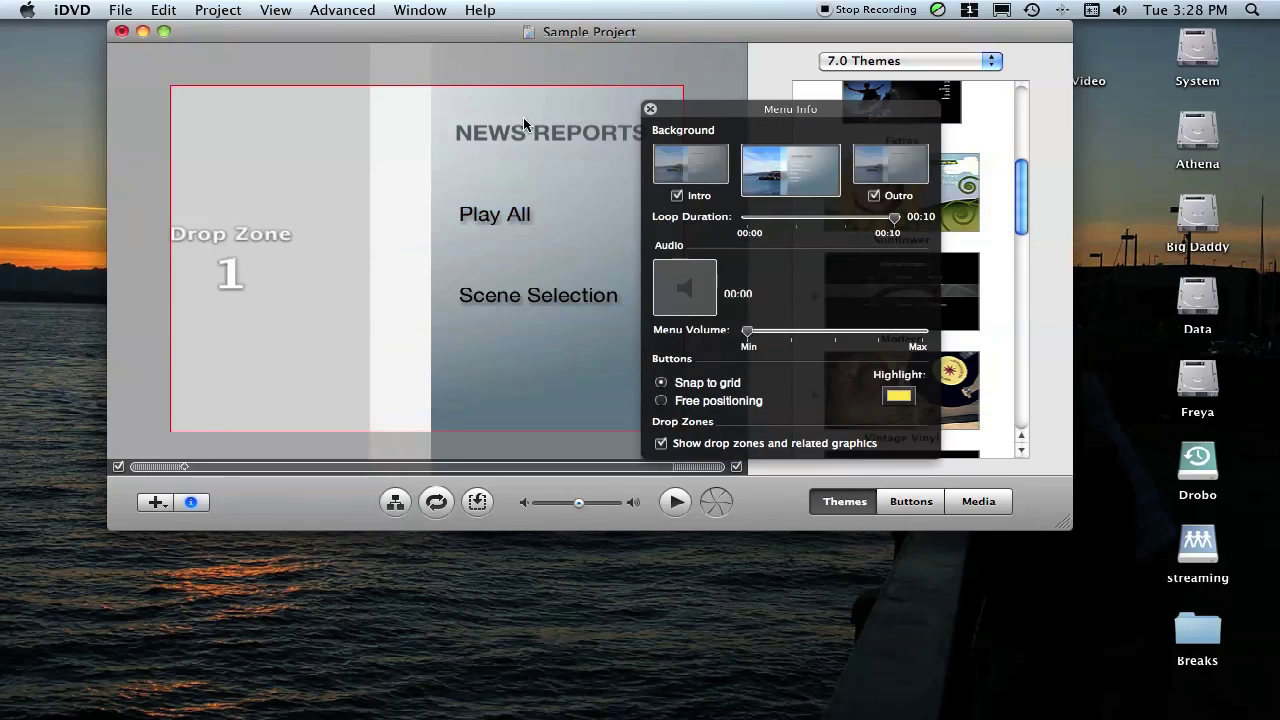
click(491, 216)
click(476, 295)
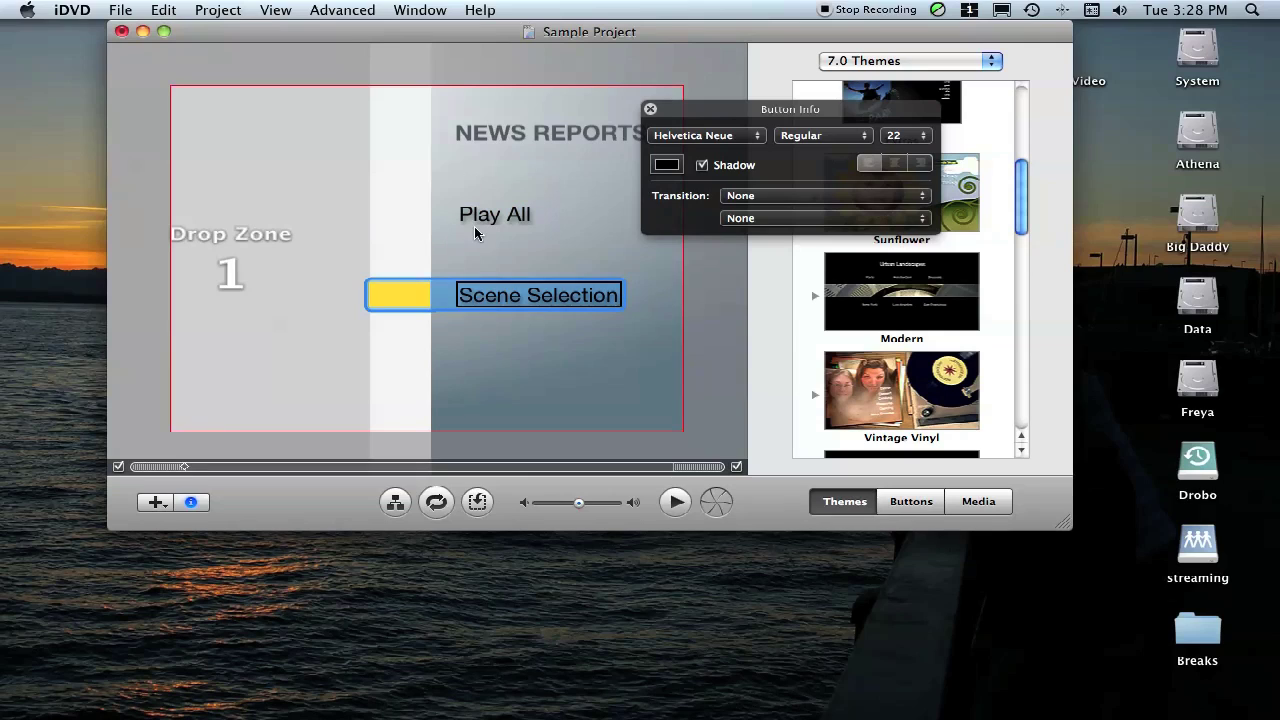
double_click(509, 298)
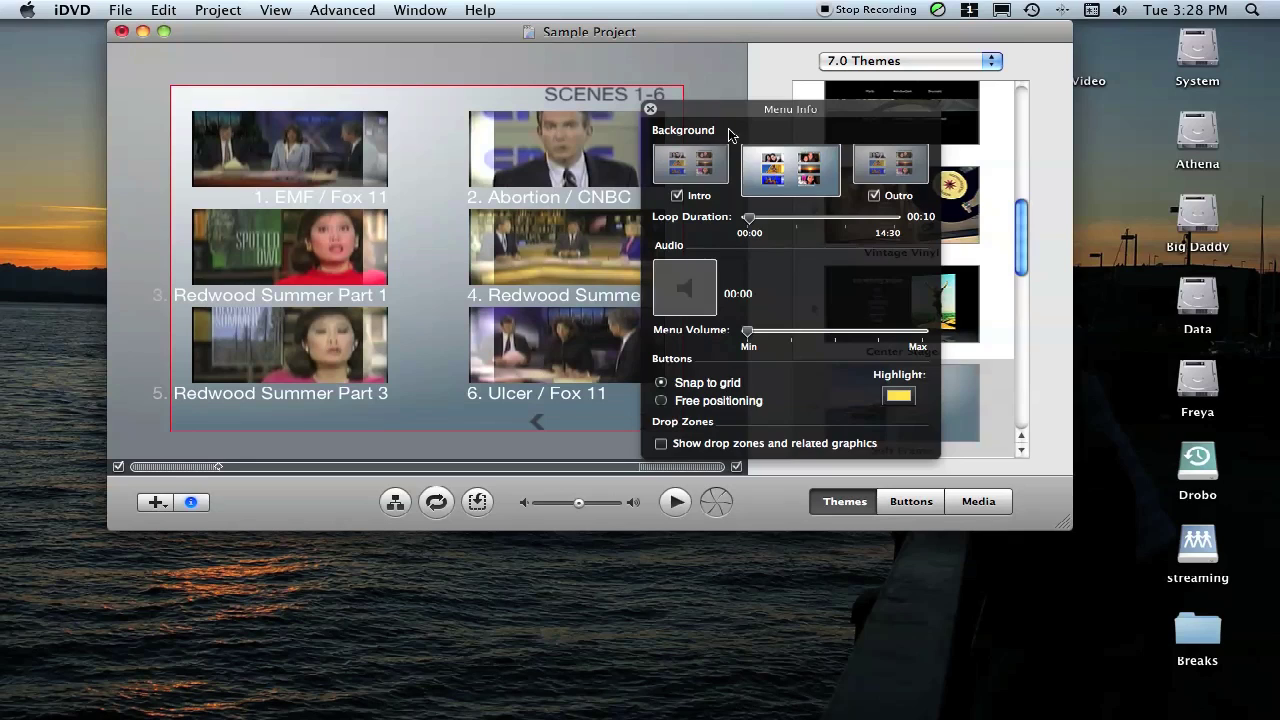
drag(708, 109, 958, 106)
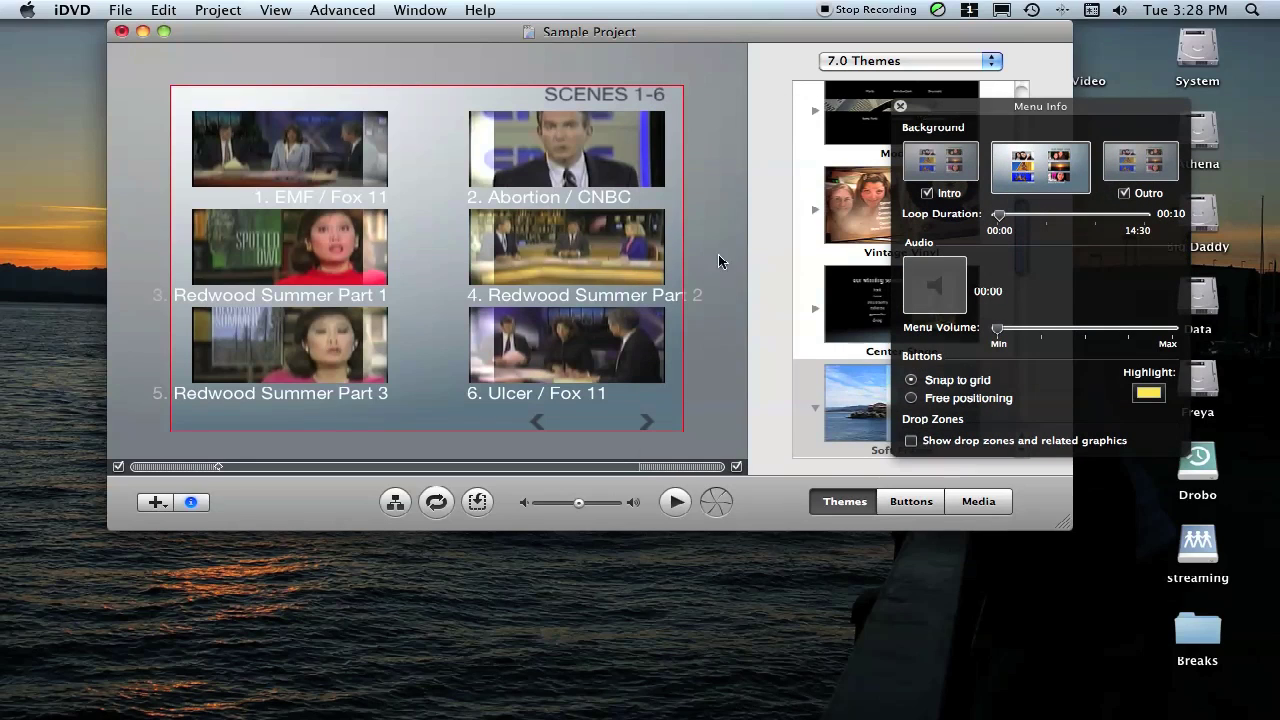
click(537, 422)
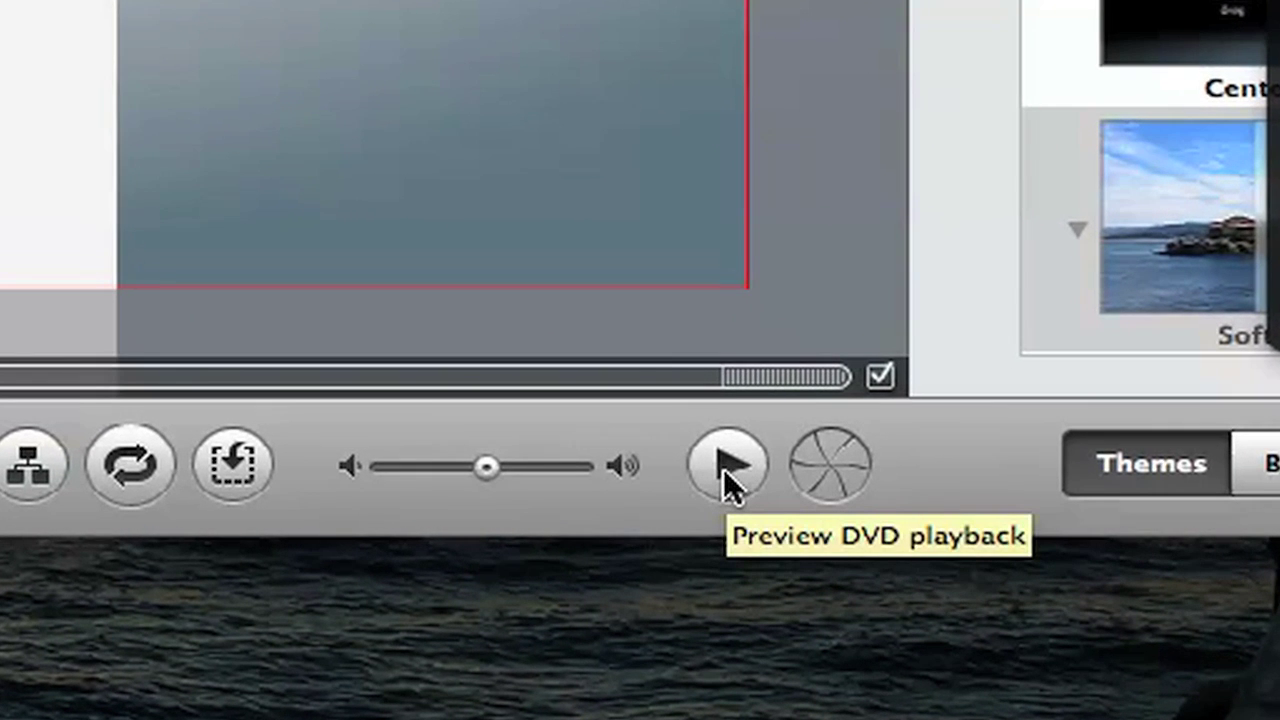
click(727, 466)
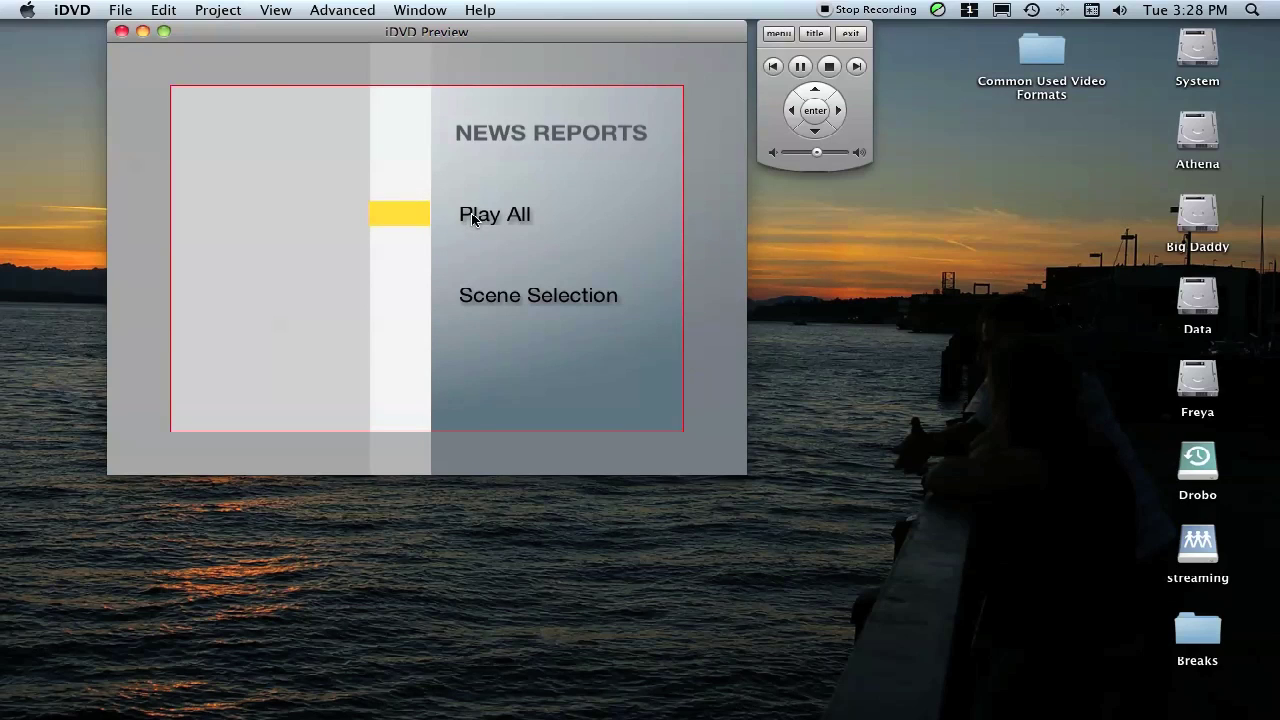
click(474, 219)
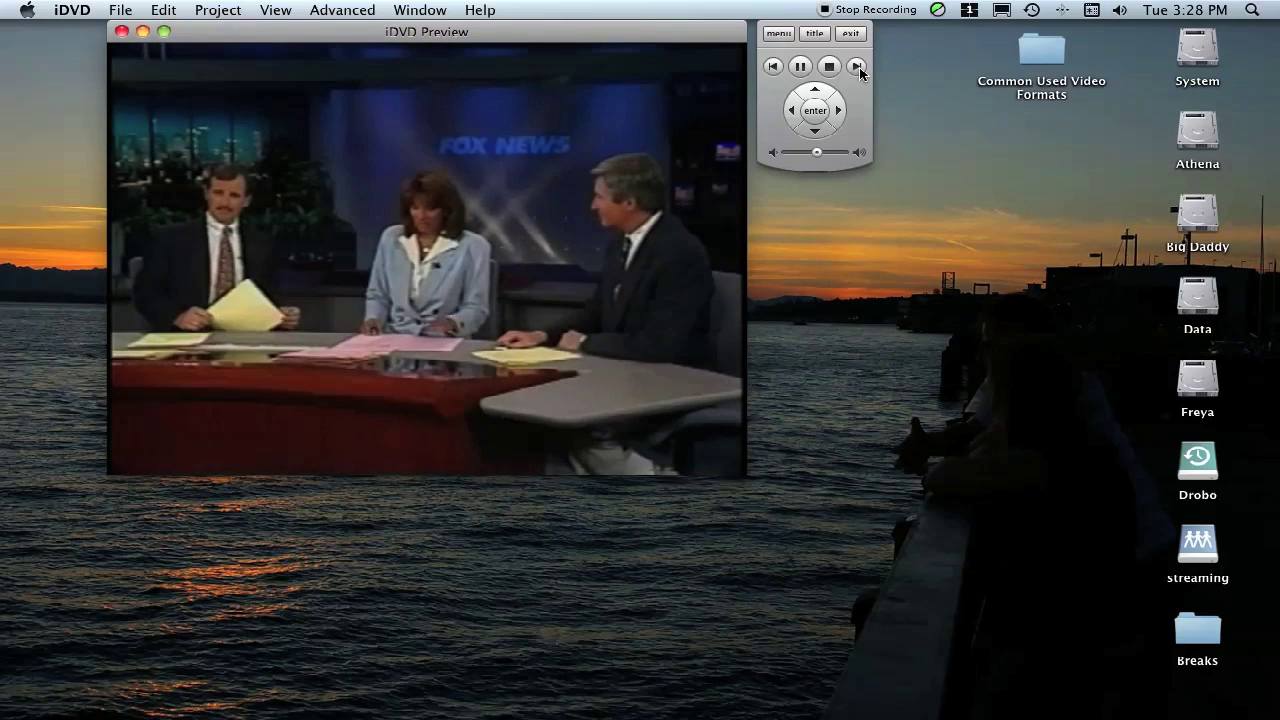
click(858, 65)
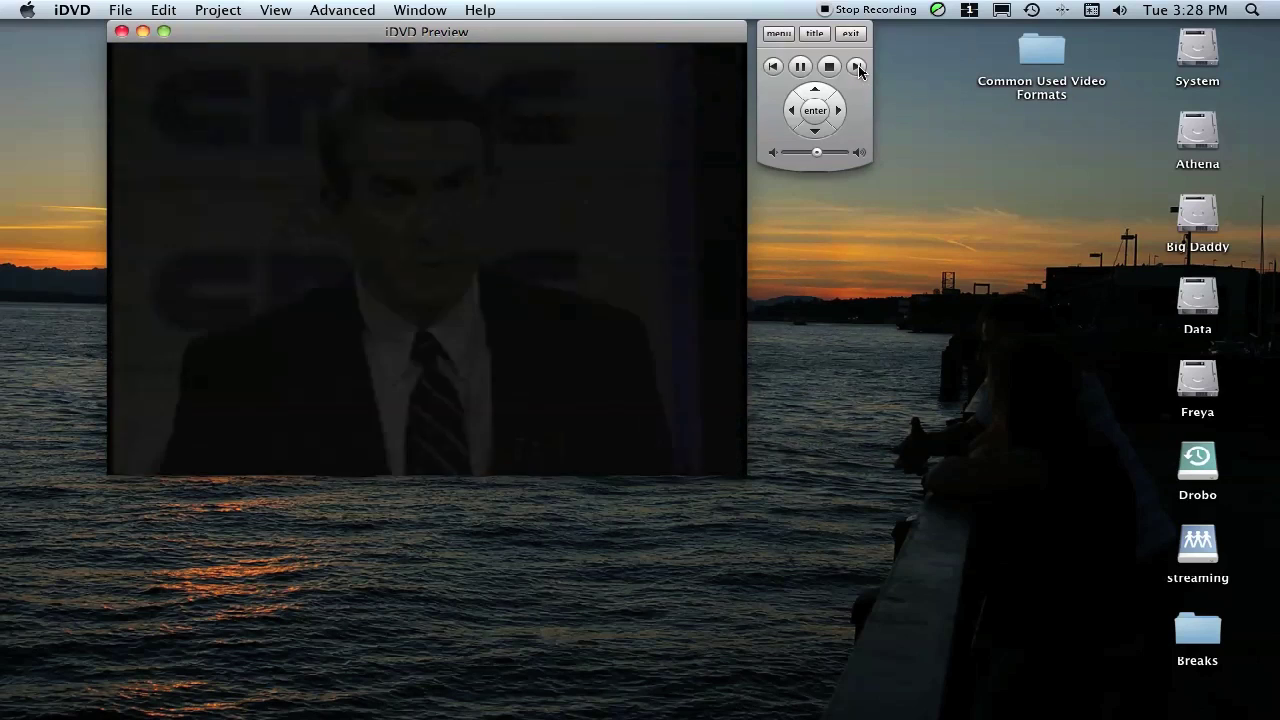
click(853, 66)
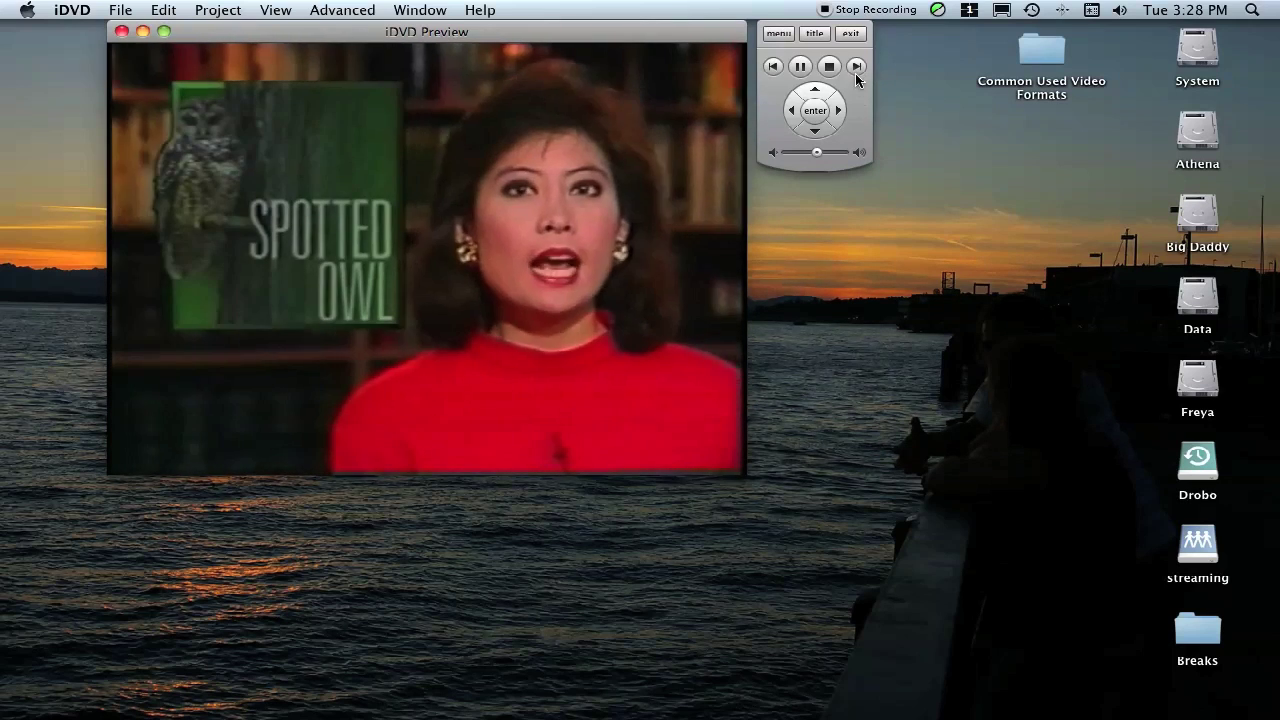
click(856, 70)
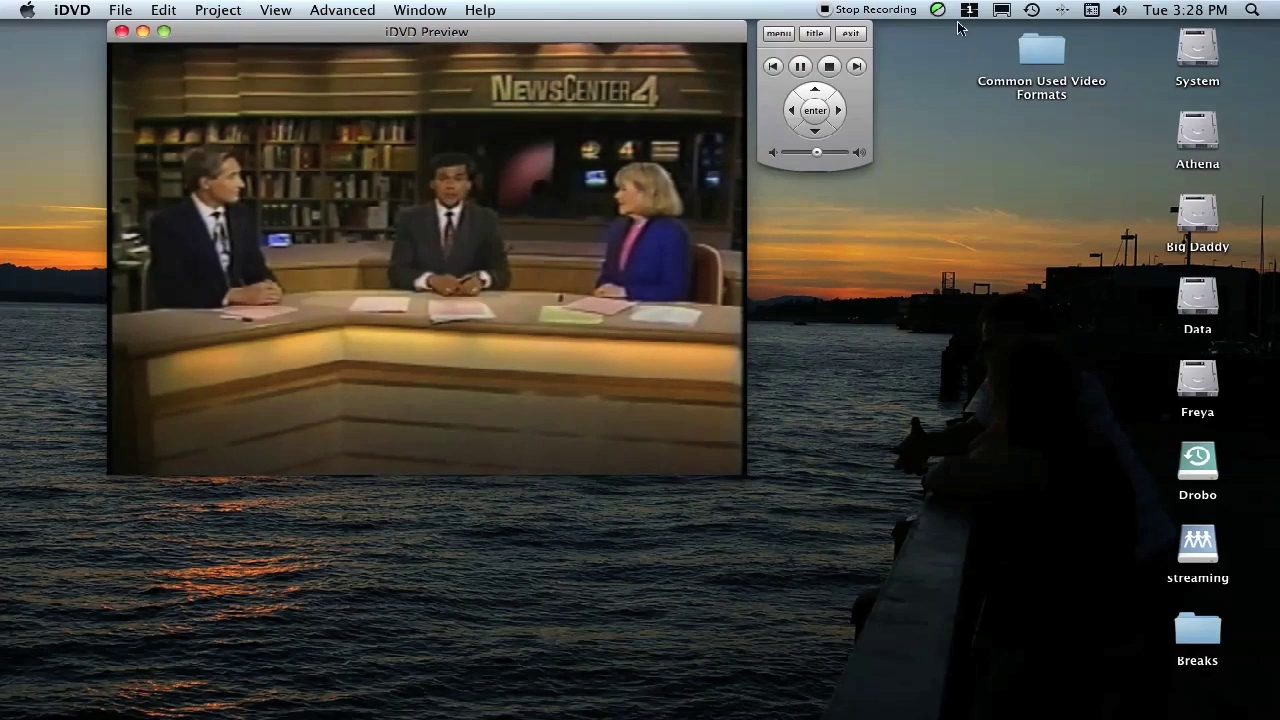
click(849, 36)
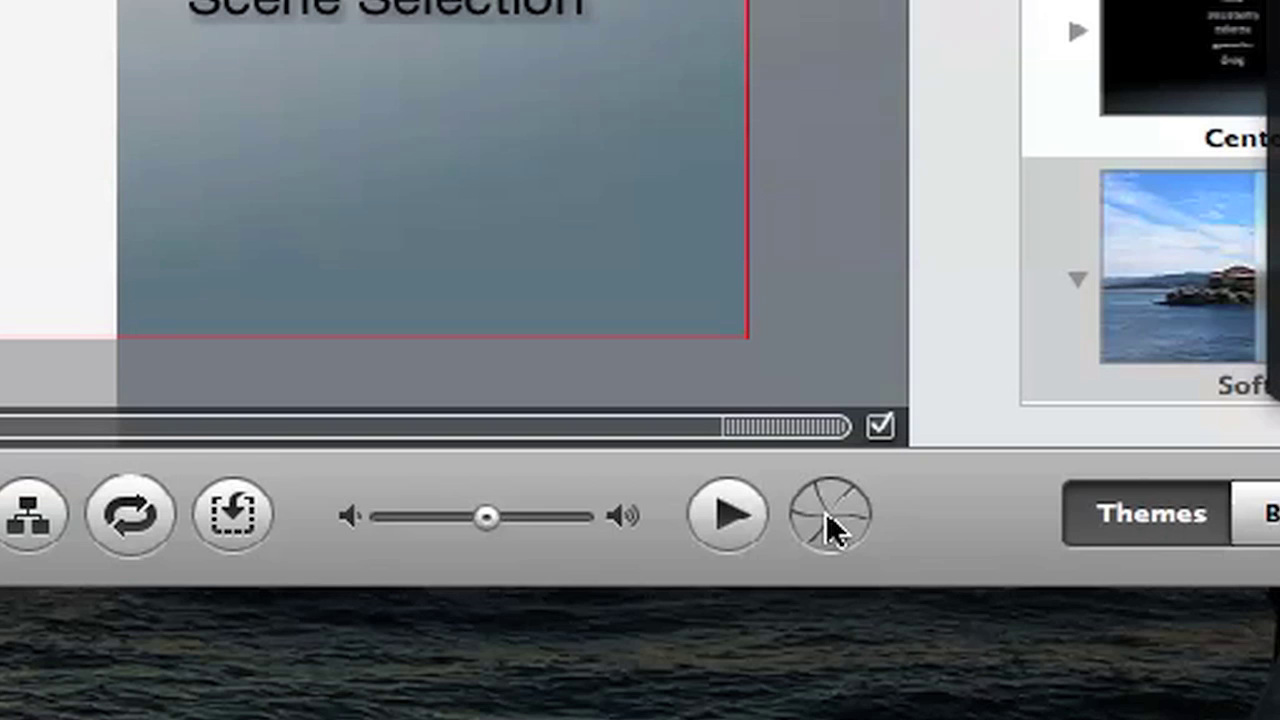
Burn the project to DVD, continuing past the Warnings in Project sheet
click(828, 515)
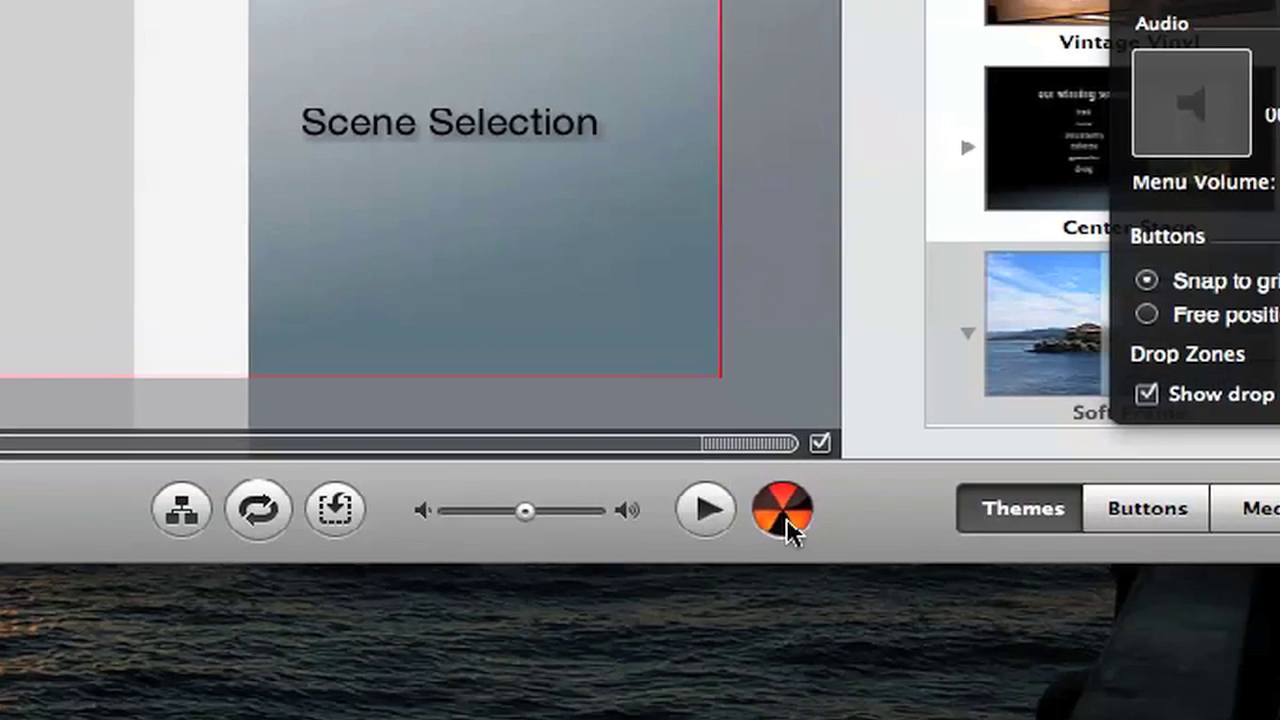
click(819, 515)
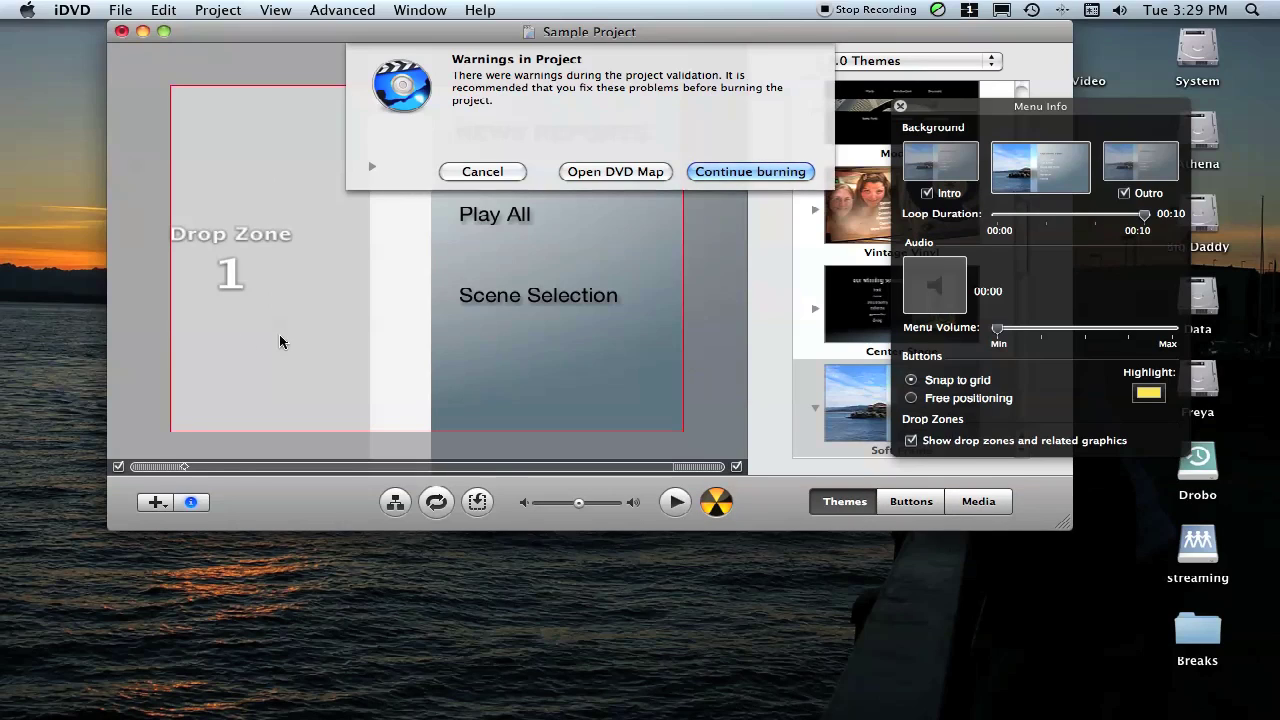
click(732, 173)
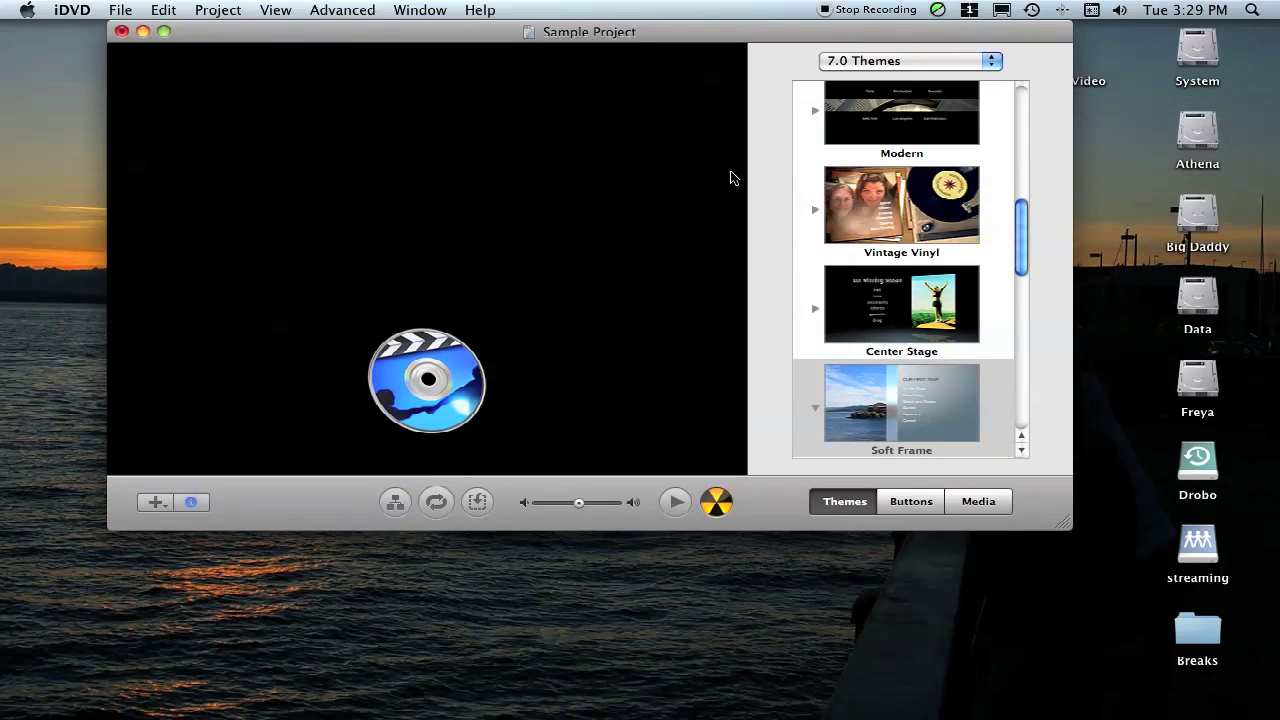